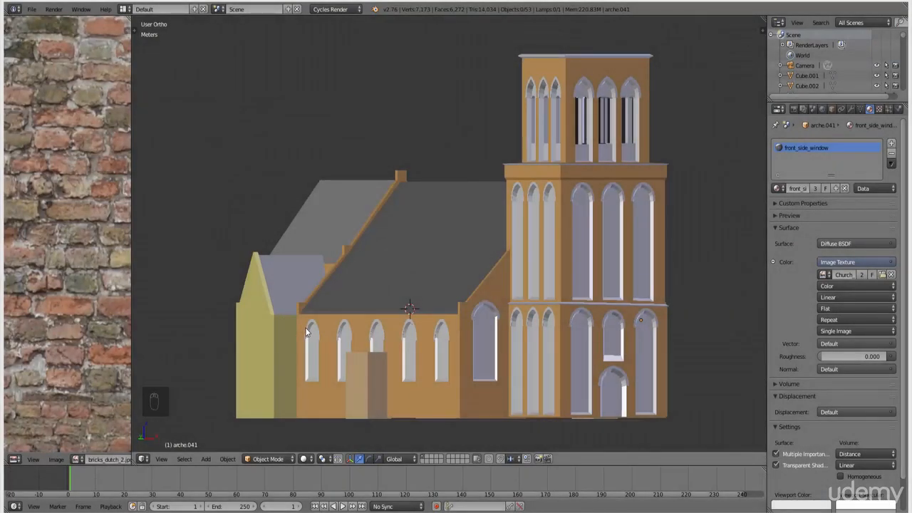
# - Orbit and zoom toward the side chapel at the church's left end, then select Cube.001
pyautogui.moveTo(468, 267); pyautogui.dragTo(439, 271, button='middle')
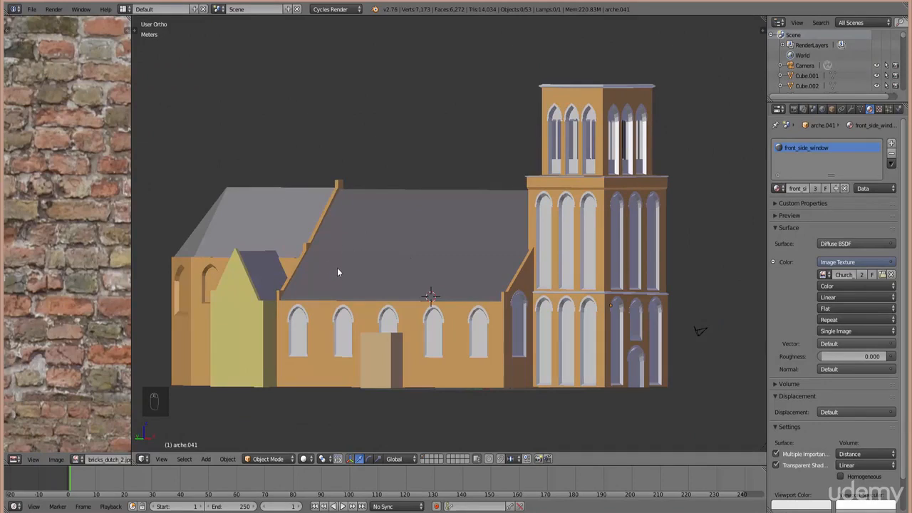
pyautogui.moveTo(337, 272); pyautogui.dragTo(617, 231, button='middle')
pyautogui.moveTo(534, 301); pyautogui.dragTo(480, 306, button='middle')
pyautogui.keyDown('ctrl'); pyautogui.scroll(-3, 480, 306); pyautogui.keyUp('ctrl')
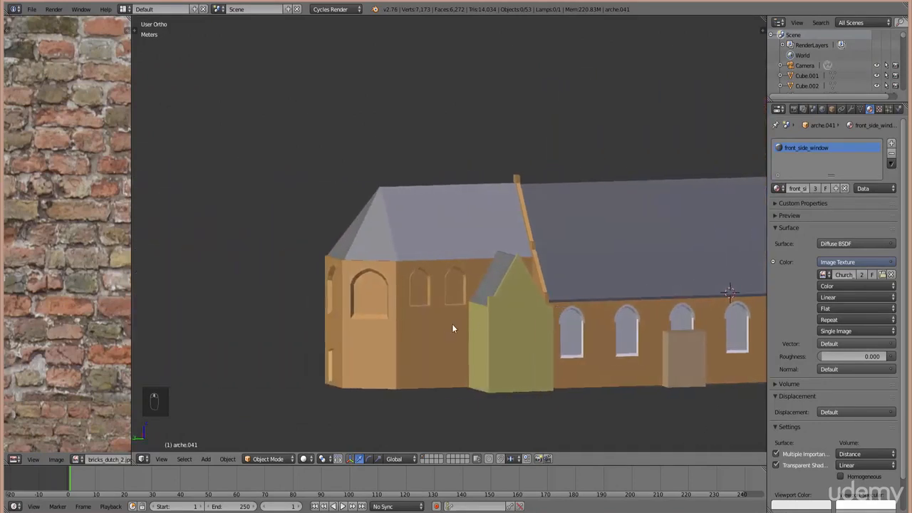
pyautogui.keyDown('shift'); pyautogui.scroll(-3, 478, 318); pyautogui.keyUp('shift')
pyautogui.scroll(3, 423, 313)
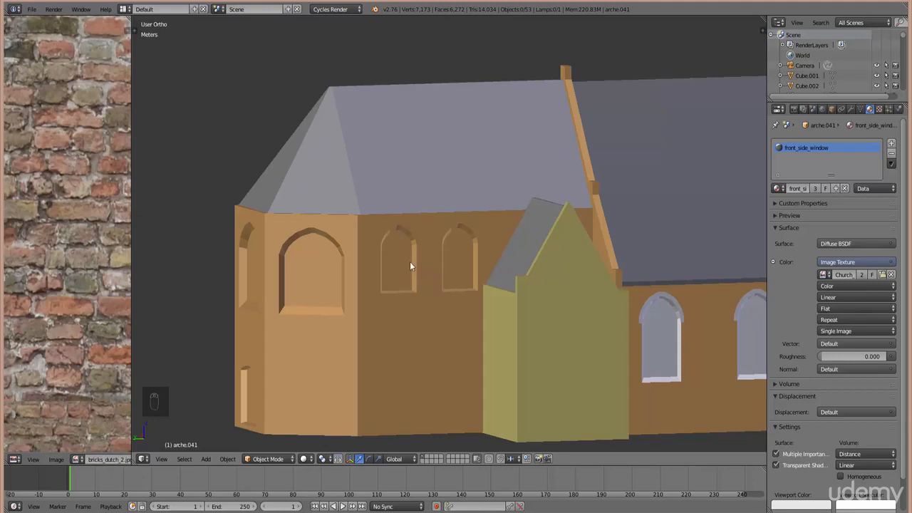
pyautogui.rightClick(392, 295)
# - In Edit Mode on Cube.001, box-select the side chapel's vertices from the top wireframe view
pyautogui.press('Tab')
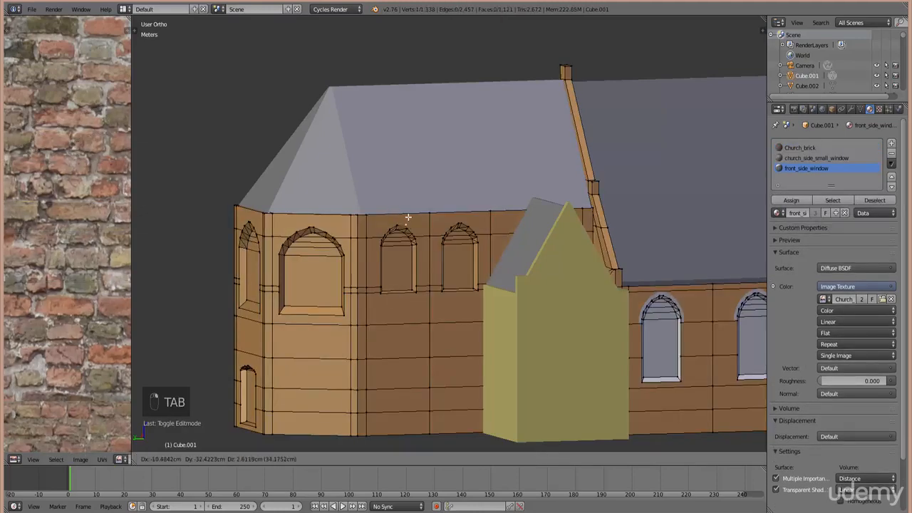
pyautogui.rightClick(429, 224)
pyautogui.press('KP_7')
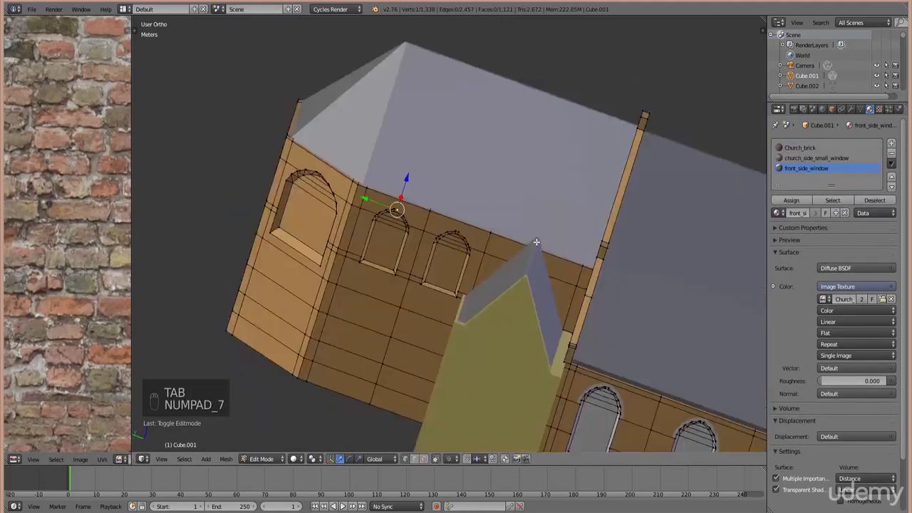
pyautogui.press('z')
pyautogui.rightClick(572, 336)
pyautogui.press('b')
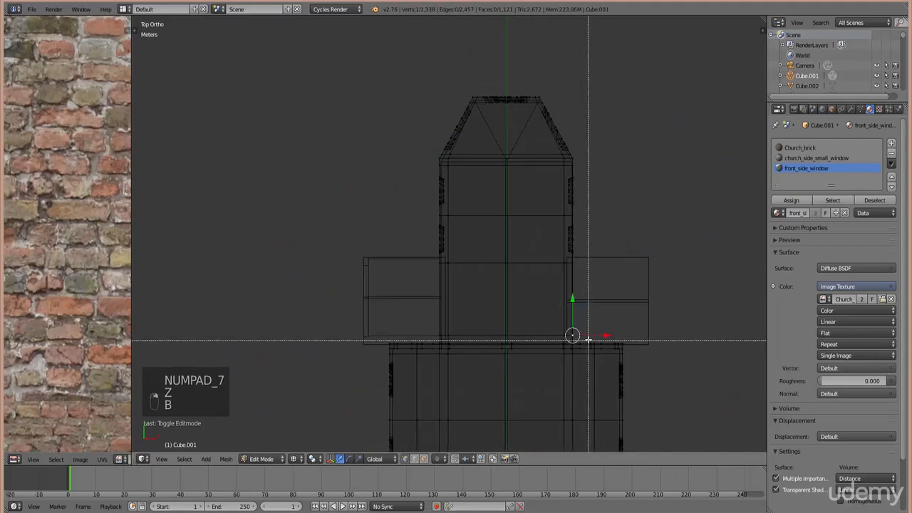
pyautogui.moveTo(588, 336); pyautogui.dragTo(382, 37)
# - Inspect the chapel selection from an angled view, toggling between solid and wireframe display
pyautogui.moveTo(462, 361); pyautogui.dragTo(491, 292, button='middle')
pyautogui.press('z')
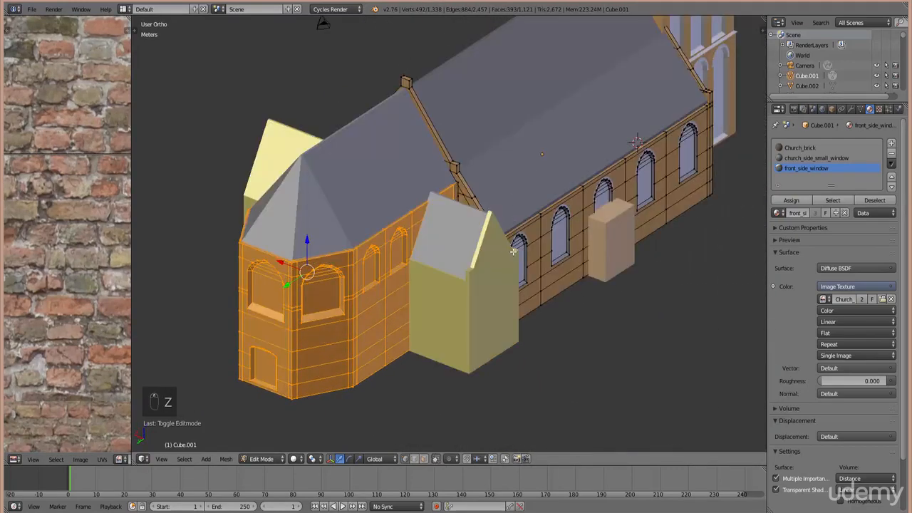
pyautogui.scroll(5, 513, 251)
pyautogui.press('z')
pyautogui.scroll(2, 528, 242)
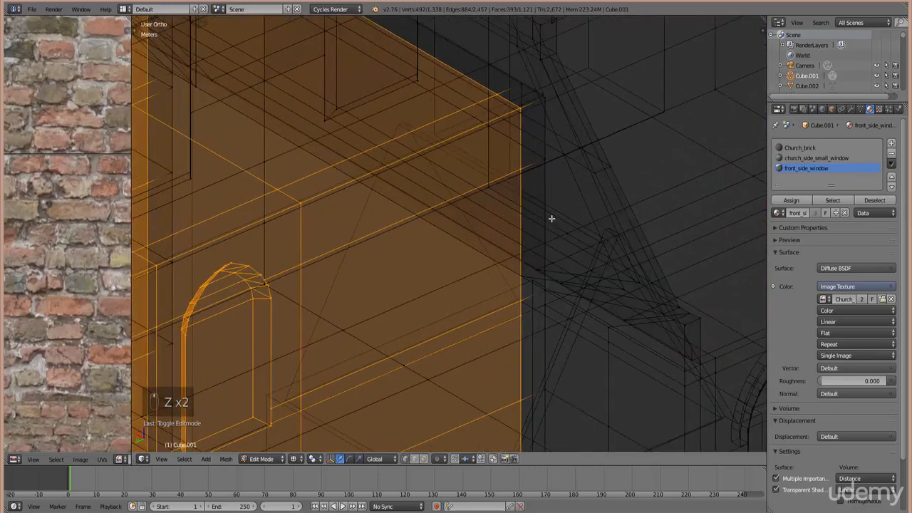
pyautogui.keyDown('shift'); pyautogui.scroll(1, 539, 232); pyautogui.keyUp('shift')
pyautogui.scroll(-5, 499, 221)
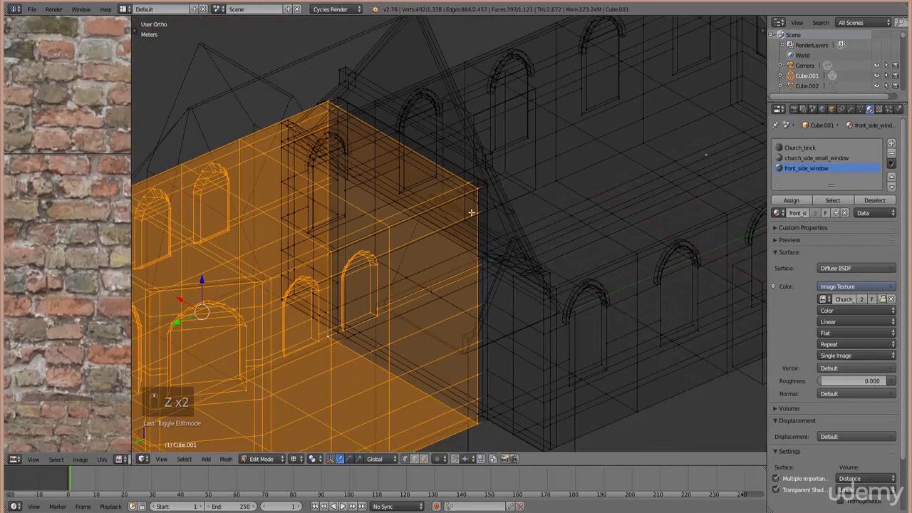
pyautogui.scroll(2, 499, 263)
pyautogui.press('z')
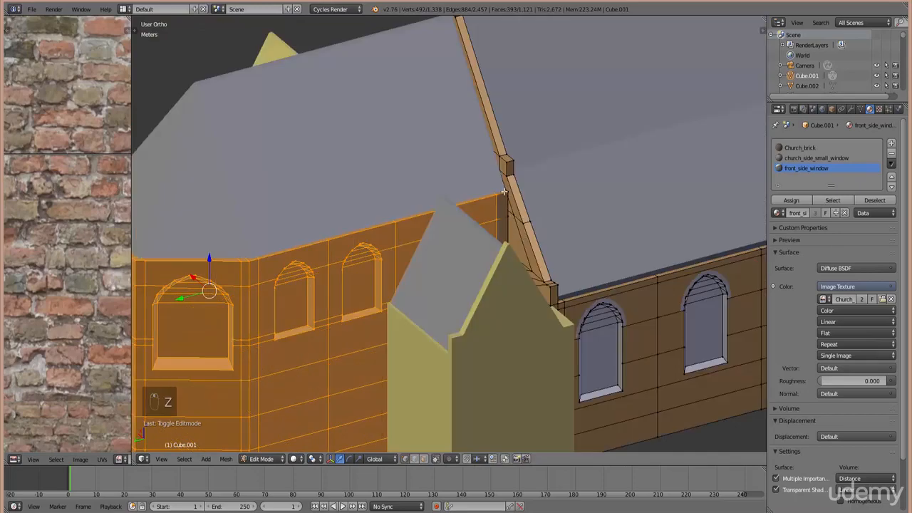
pyautogui.press('z')
pyautogui.scroll(3, 527, 242)
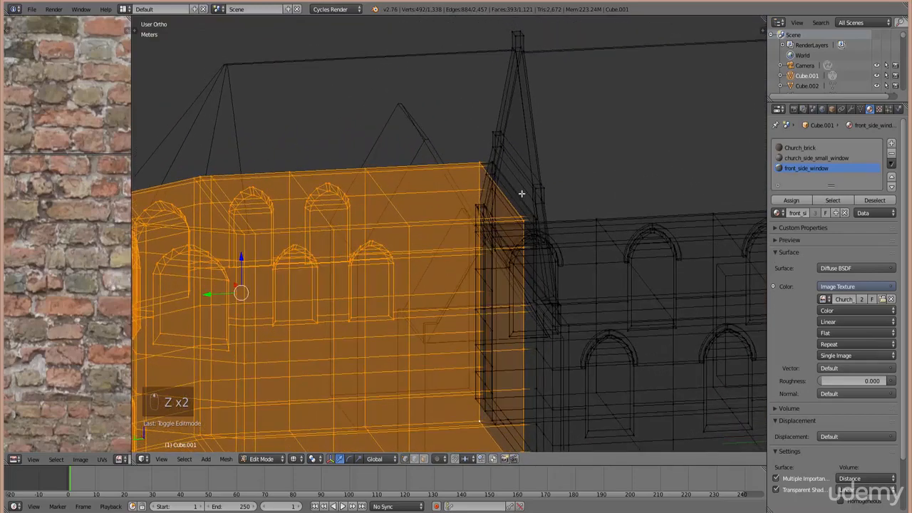
pyautogui.scroll(4, 570, 388)
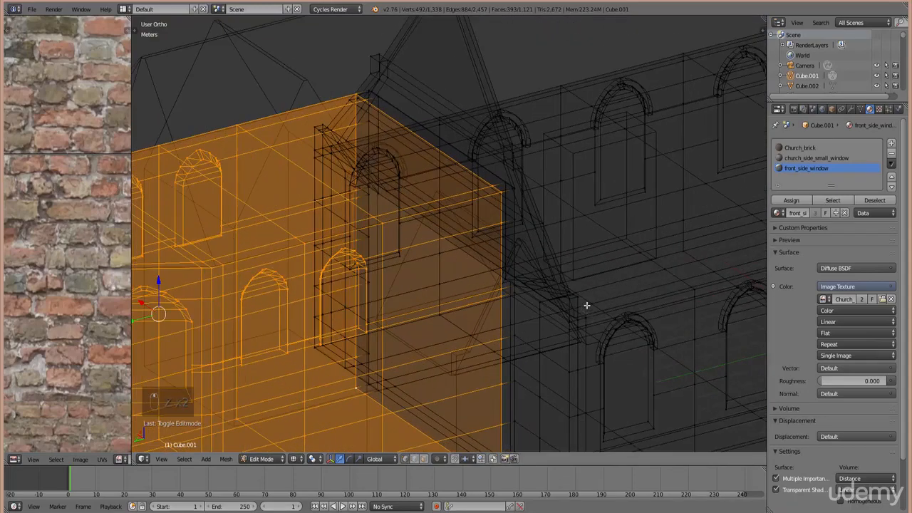
pyautogui.scroll(2, 570, 265)
pyautogui.scroll(1, 581, 271)
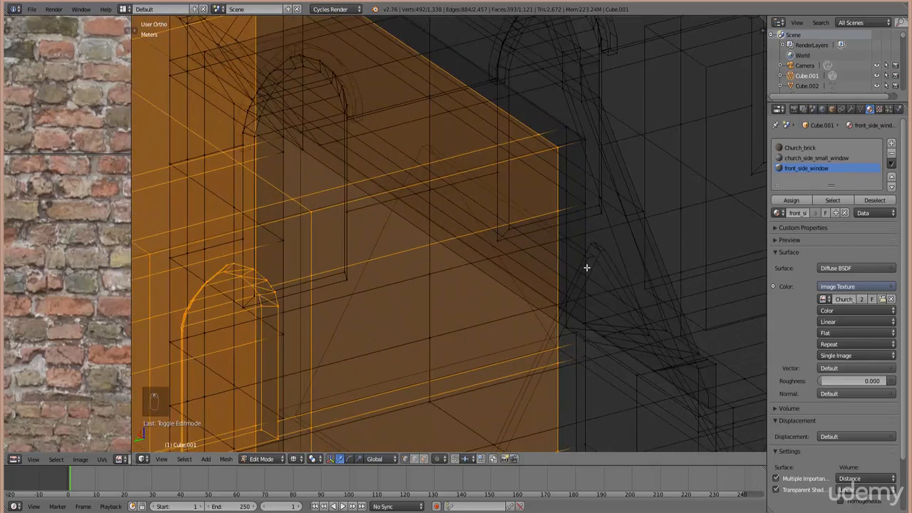
# - Add the chapel's vertical corner edges and upper corner loop to the selection
pyautogui.keyDown('alt'); pyautogui.keyDown('shift'); pyautogui.click(590, 231); pyautogui.keyUp('shift'); pyautogui.keyUp('alt')
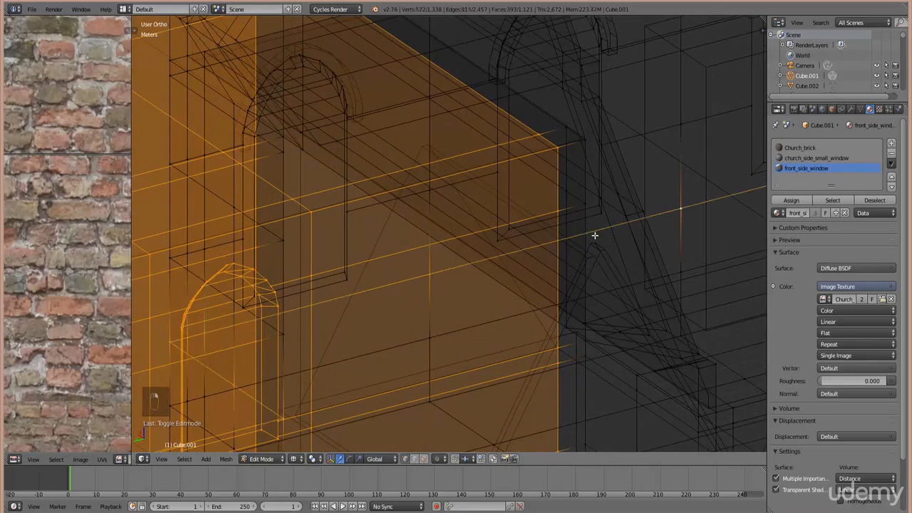
pyautogui.hotkey('ctrl', 'z')
pyautogui.keyDown('shift'); pyautogui.click(585, 231); pyautogui.keyUp('shift')
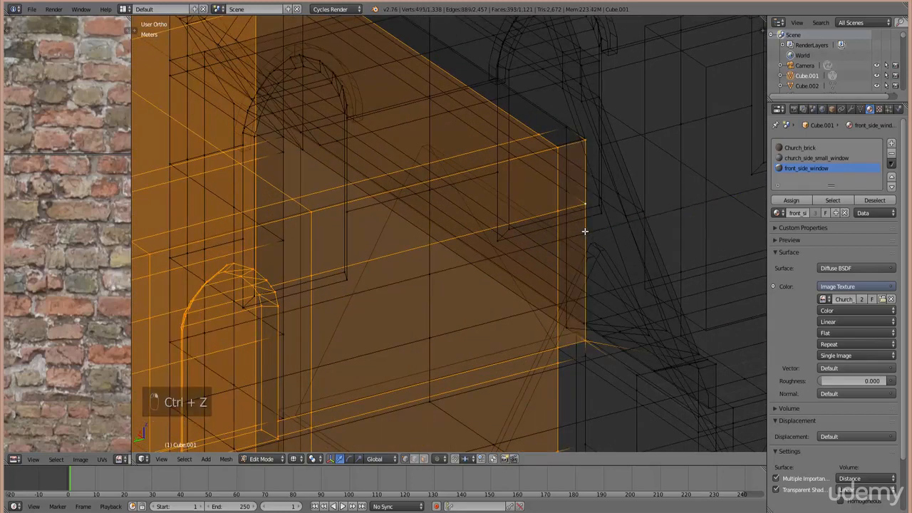
pyautogui.keyDown('alt'); pyautogui.keyDown('shift'); pyautogui.click(585, 385); pyautogui.keyUp('shift'); pyautogui.keyUp('alt')
pyautogui.keyDown('alt'); pyautogui.keyDown('shift'); pyautogui.rightClick(533, 103); pyautogui.keyUp('shift'); pyautogui.keyUp('alt')
pyautogui.scroll(-4, 563, 192)
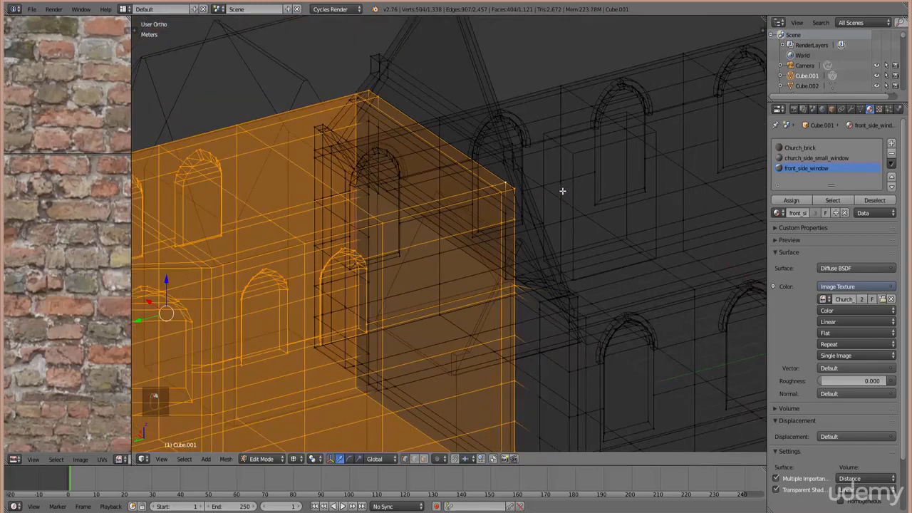
pyautogui.moveTo(498, 183); pyautogui.dragTo(584, 242, button='middle')
pyautogui.keyDown('ctrl'); pyautogui.scroll(-8, 392, 301); pyautogui.keyUp('ctrl')
pyautogui.keyDown('shift'); pyautogui.scroll(-20, 340, 336); pyautogui.keyUp('shift')
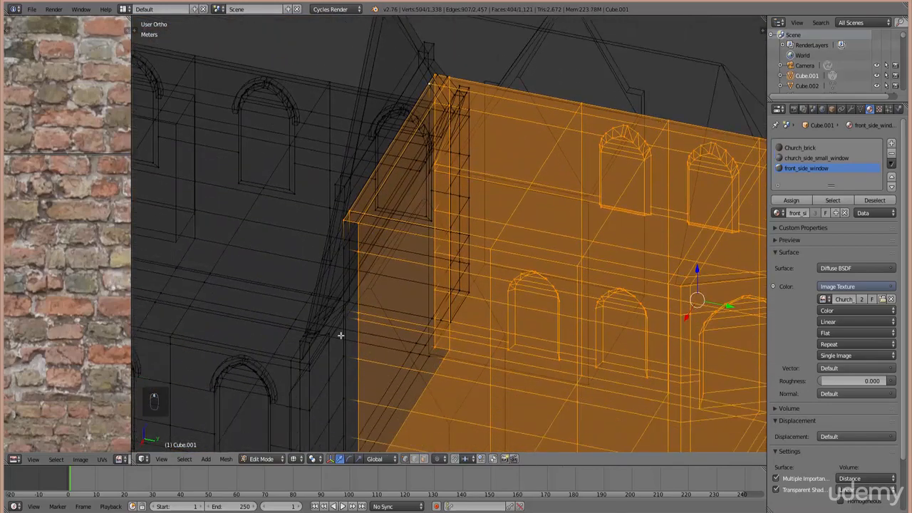
pyautogui.keyDown('ctrl'); pyautogui.scroll(-4, 389, 306); pyautogui.keyUp('ctrl')
pyautogui.scroll(5, 402, 284)
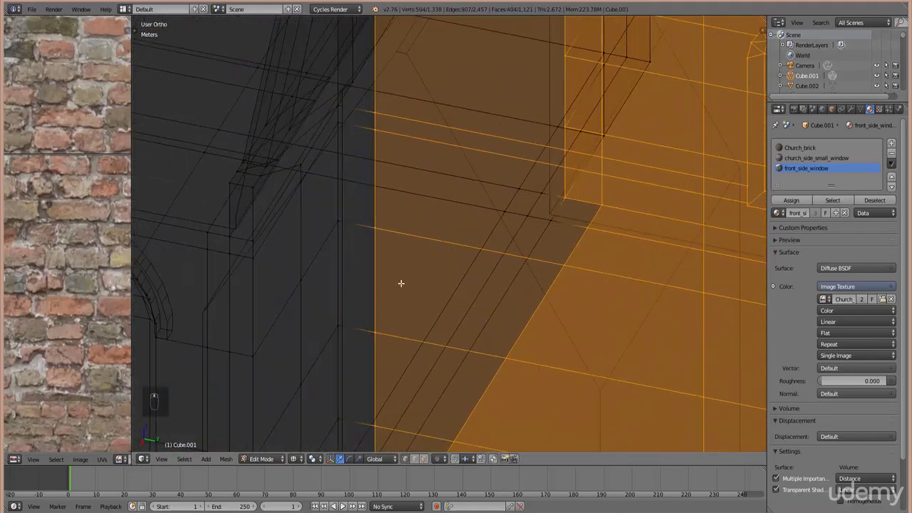
# - Add the far vertical corner edge loop and another face strip to the selection
pyautogui.keyDown('alt'); pyautogui.keyDown('shift'); pyautogui.rightClick(333, 269); pyautogui.keyUp('shift'); pyautogui.keyUp('alt')
pyautogui.keyDown('shift'); pyautogui.scroll(16, 345, 160); pyautogui.keyUp('shift')
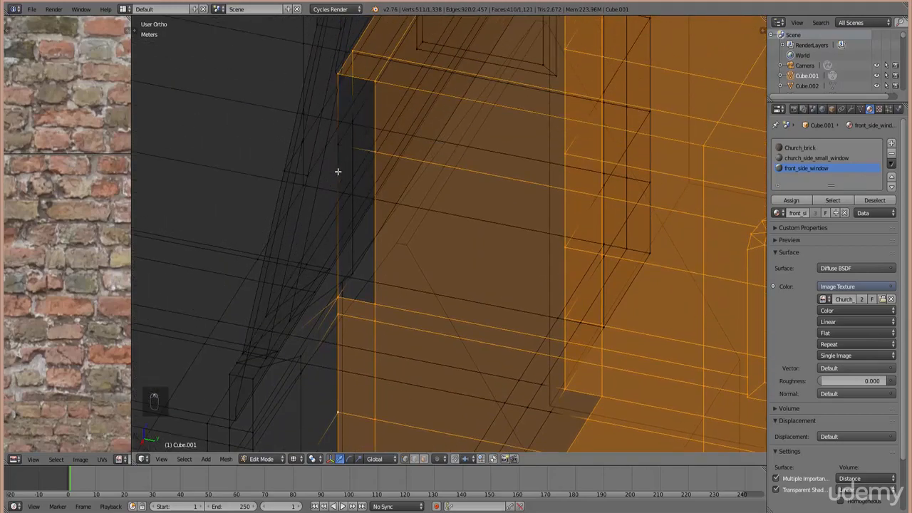
pyautogui.keyDown('shift'); pyautogui.rightClick(338, 167); pyautogui.keyUp('shift')
pyautogui.scroll(-5, 397, 271)
pyautogui.keyDown('shift'); pyautogui.scroll(-5, 485, 385); pyautogui.keyUp('shift')
pyautogui.keyDown('shift'); pyautogui.scroll(-4, 454, 346); pyautogui.keyUp('shift')
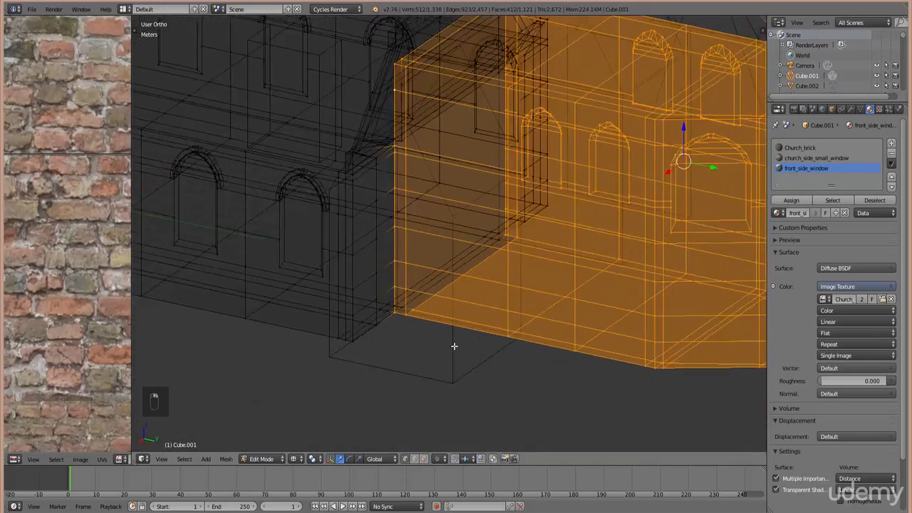
pyautogui.moveTo(454, 346); pyautogui.dragTo(397, 208, button='middle')
pyautogui.moveTo(380, 177); pyautogui.dragTo(363, 205, button='middle')
# - Add the lower face strip to the chapel selection and switch to solid display
pyautogui.keyDown('shift'); pyautogui.rightClick(371, 253); pyautogui.keyUp('shift')
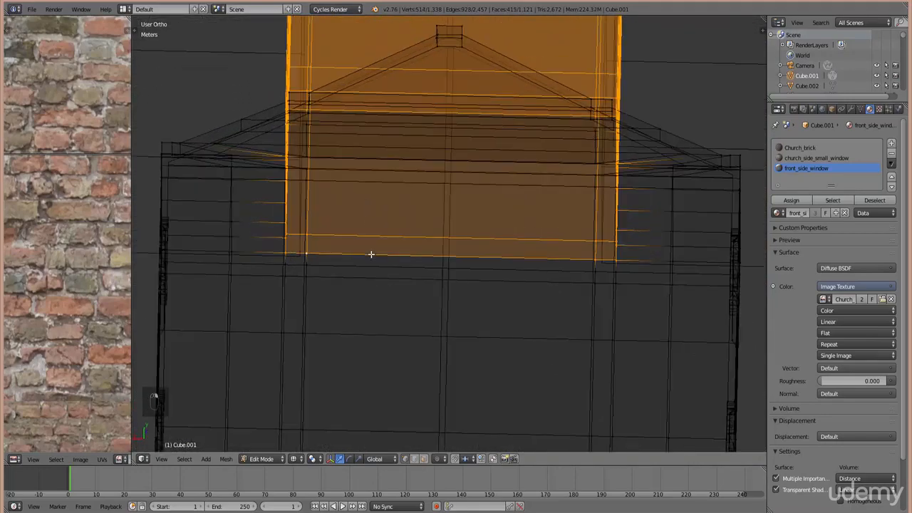
pyautogui.scroll(-3, 452, 260)
pyautogui.moveTo(452, 261); pyautogui.dragTo(494, 297, button='middle')
pyautogui.press('z')
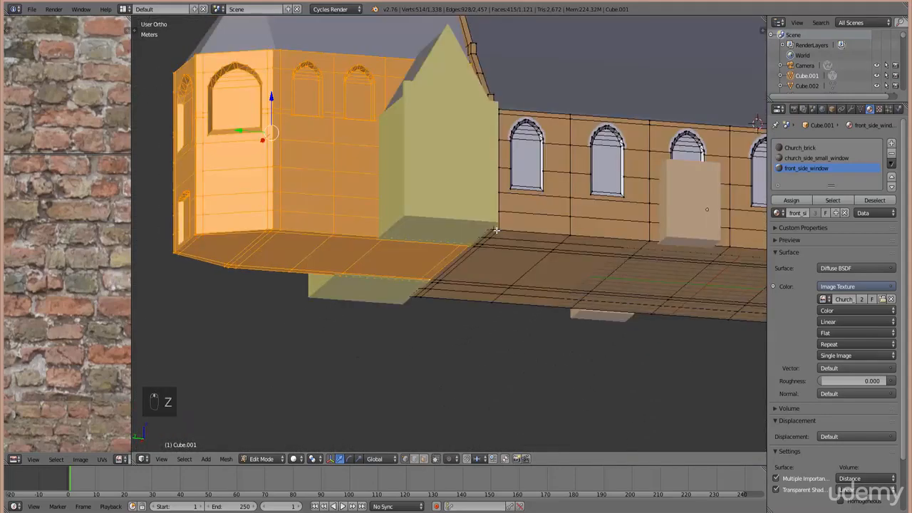
pyautogui.scroll(3, 493, 218)
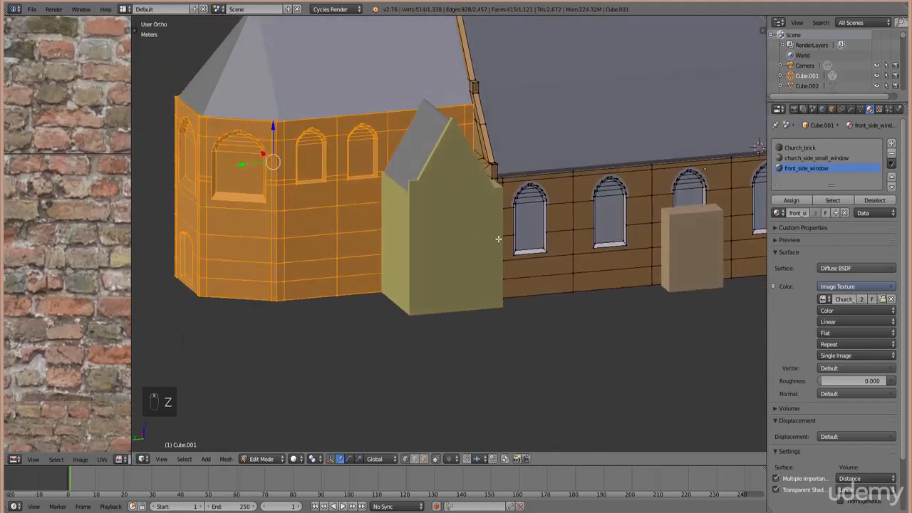
# - Check the 415-face chapel selection from the front, back and side views
pyautogui.press('KP_9')
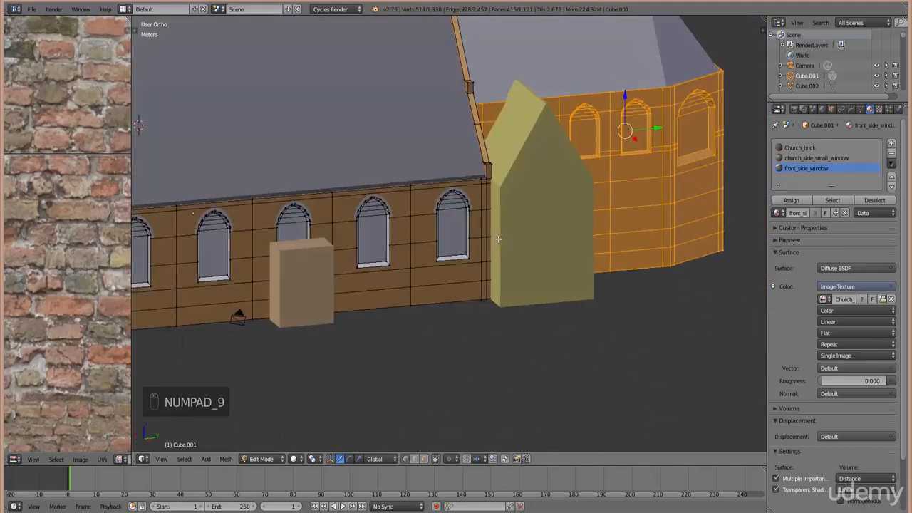
pyautogui.press('KP_1')
pyautogui.press('KP_9')
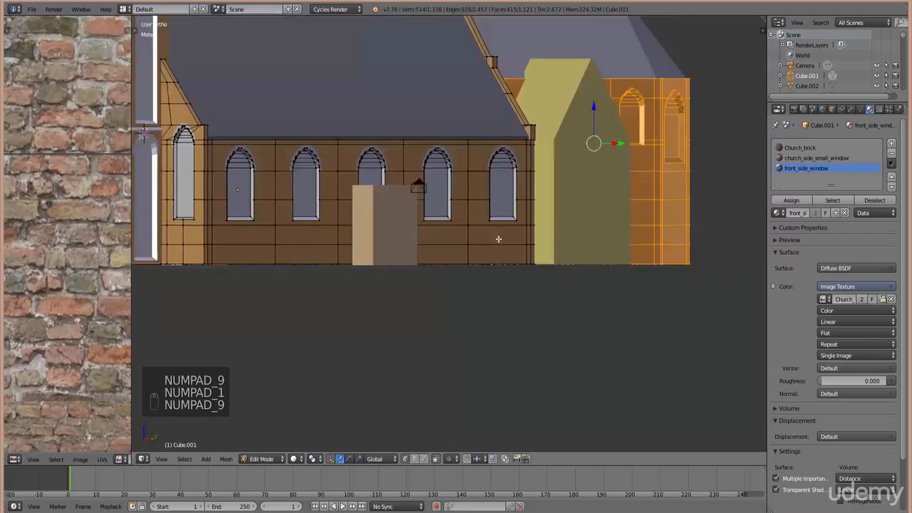
pyautogui.press('KP_3')
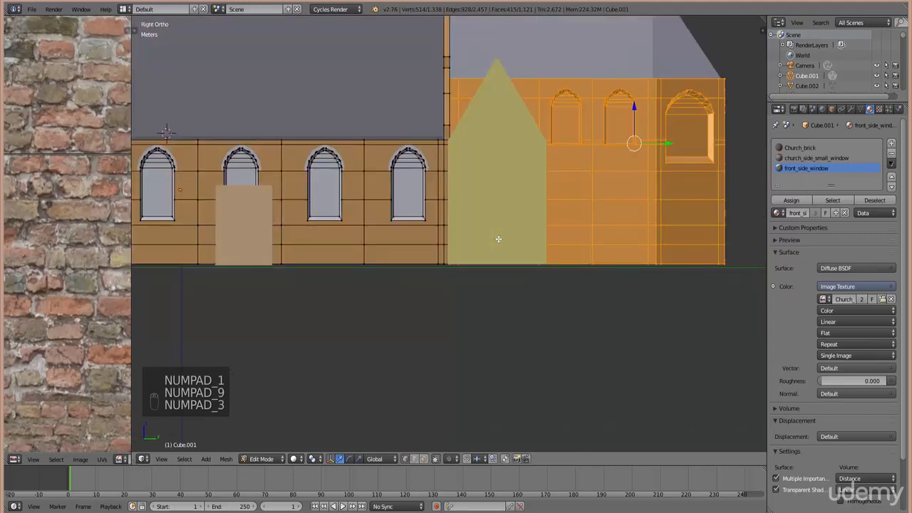
pyautogui.press('KP_9')
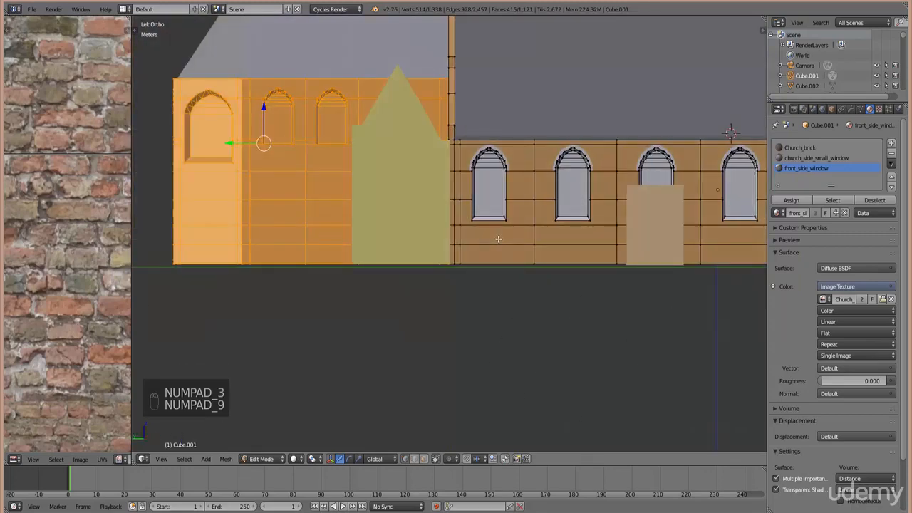
pyautogui.keyDown('ctrl'); pyautogui.scroll(-9, 482, 194); pyautogui.keyUp('ctrl')
pyautogui.keyDown('shift'); pyautogui.scroll(9, 442, 295); pyautogui.keyUp('shift')
pyautogui.keyDown('ctrl'); pyautogui.scroll(-3, 442, 295); pyautogui.keyUp('ctrl')
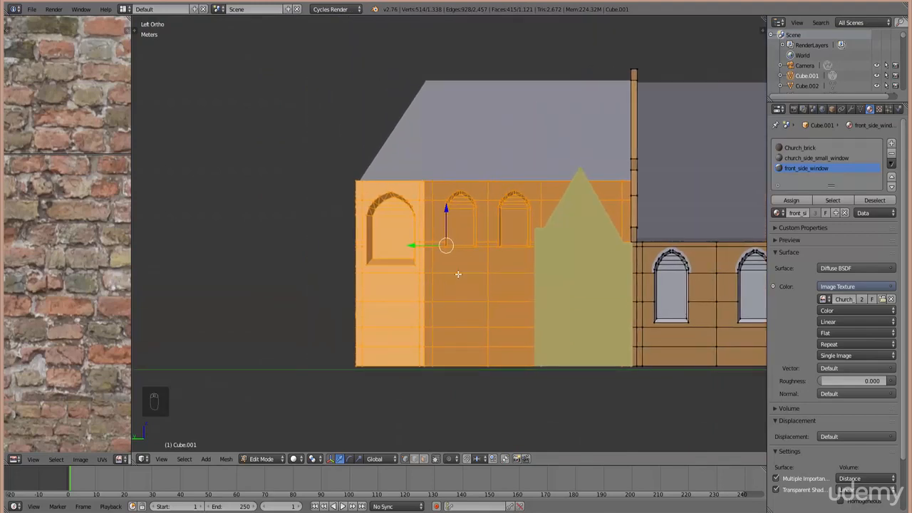
# - Separate the selected chapel walls into their own object, Cube.000, and return to Object Mode
pyautogui.press('p')
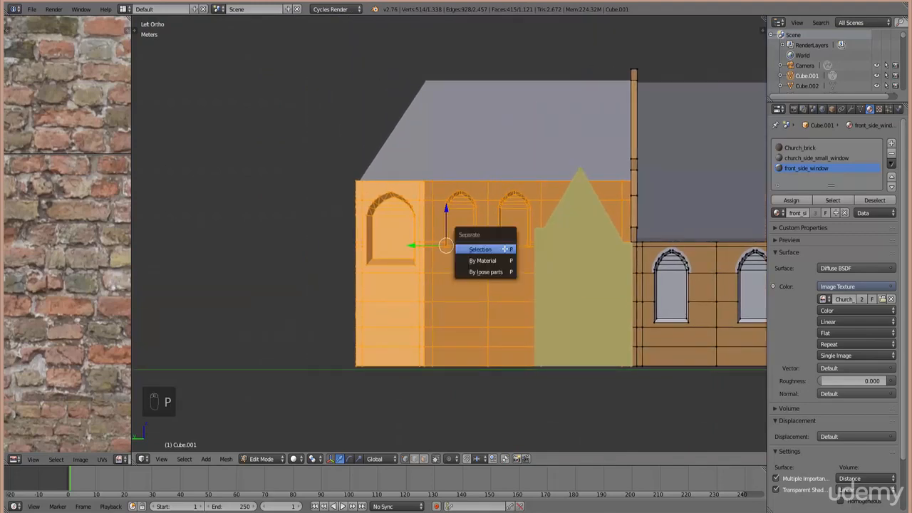
pyautogui.click(505, 248)
pyautogui.press('Tab')
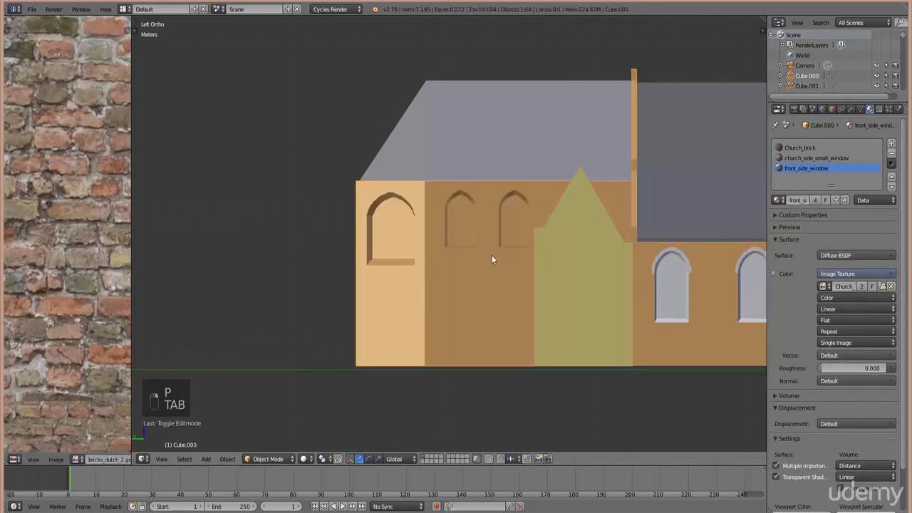
pyautogui.scroll(-3, 542, 292)
pyautogui.keyDown('ctrl'); pyautogui.scroll(6, 444, 289); pyautogui.keyUp('ctrl')
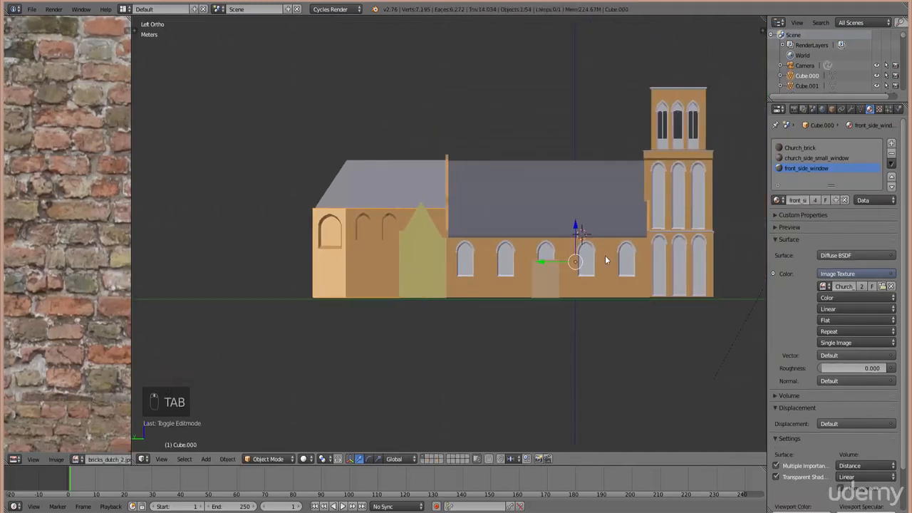
pyautogui.keyDown('ctrl'); pyautogui.scroll(-2, 576, 262); pyautogui.keyUp('ctrl')
pyautogui.keyDown('ctrl'); pyautogui.scroll(-6, 508, 312); pyautogui.keyUp('ctrl')
pyautogui.scroll(4, 512, 315)
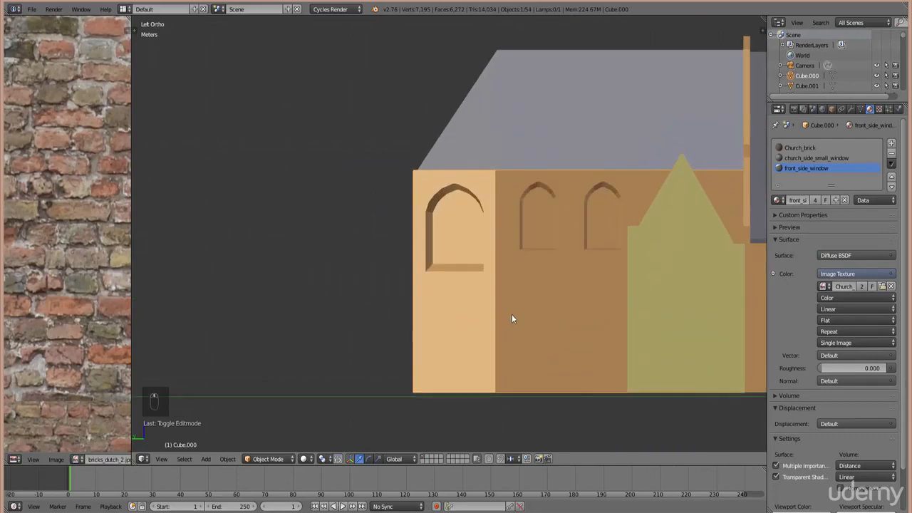
pyautogui.scroll(-4, 512, 314)
pyautogui.press('r')
pyautogui.rightClick(479, 227)
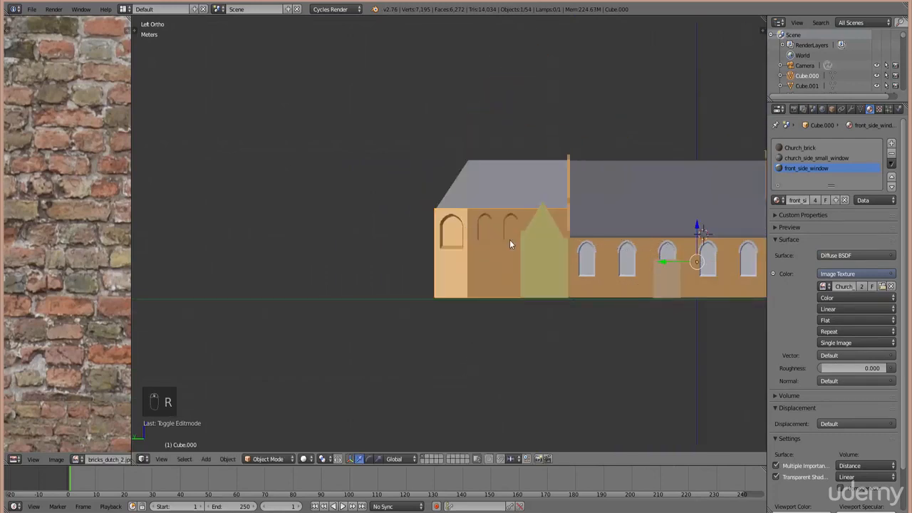
# - Set the chapel object's origin to its geometry and show its transform properties
pyautogui.press('space')
pyautogui.click(526, 259)
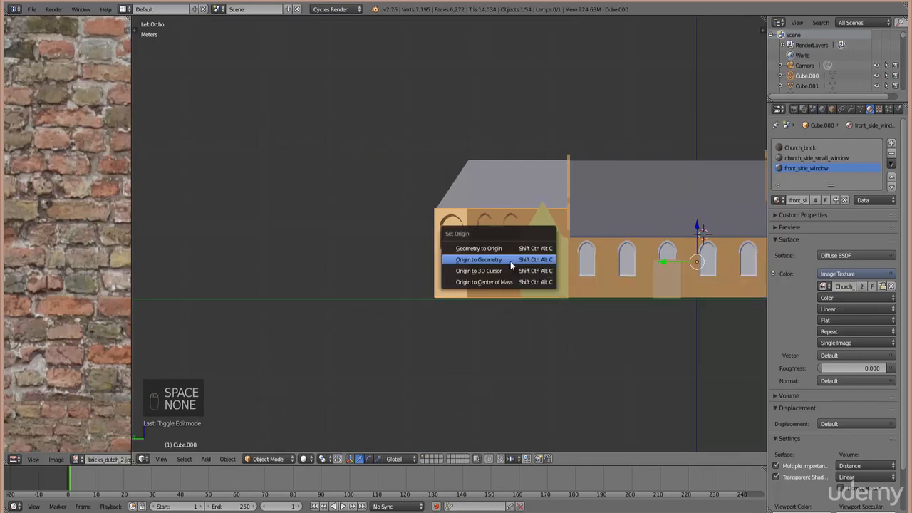
pyautogui.click(511, 261)
pyautogui.scroll(3, 504, 294)
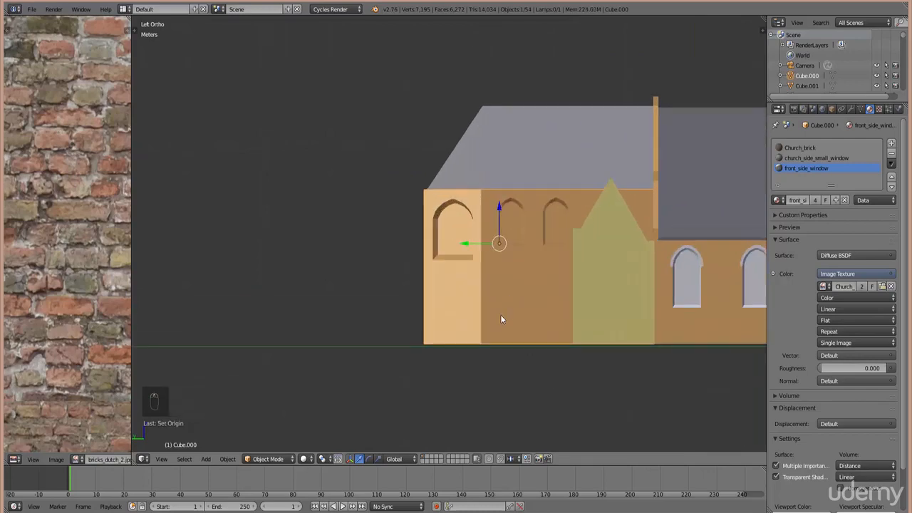
pyautogui.press('n')
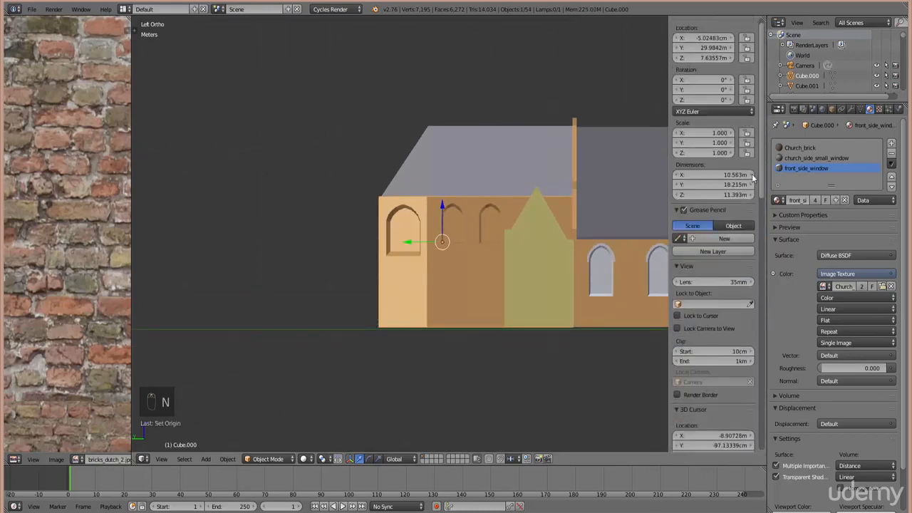
# - Remove both window material slots from Cube.000, leaving only Church_brick
pyautogui.press('n')
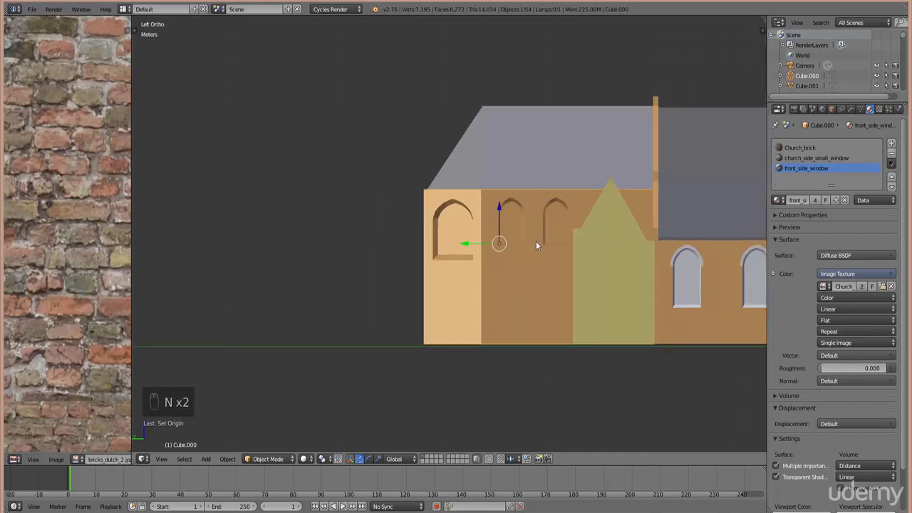
pyautogui.keyDown('ctrl'); pyautogui.scroll(-4, 531, 244); pyautogui.keyUp('ctrl')
pyautogui.click(823, 158)
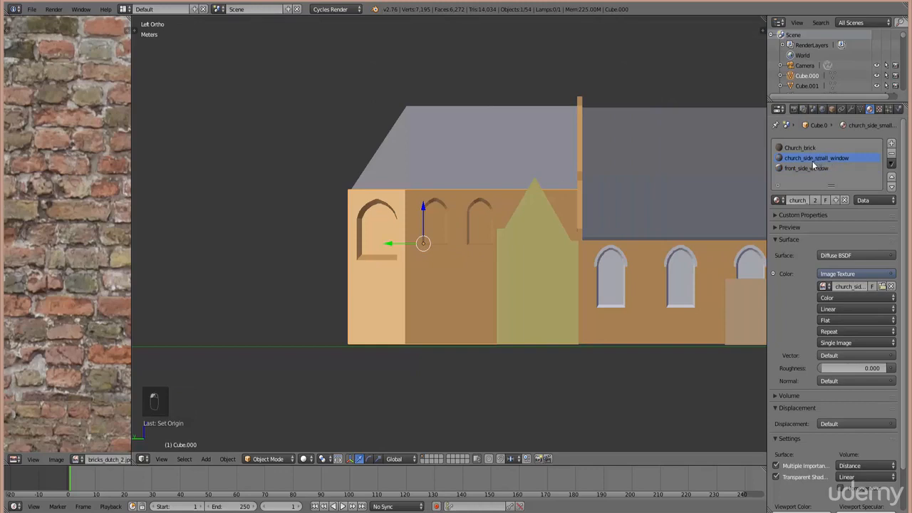
pyautogui.click(892, 154)
pyautogui.click(891, 153)
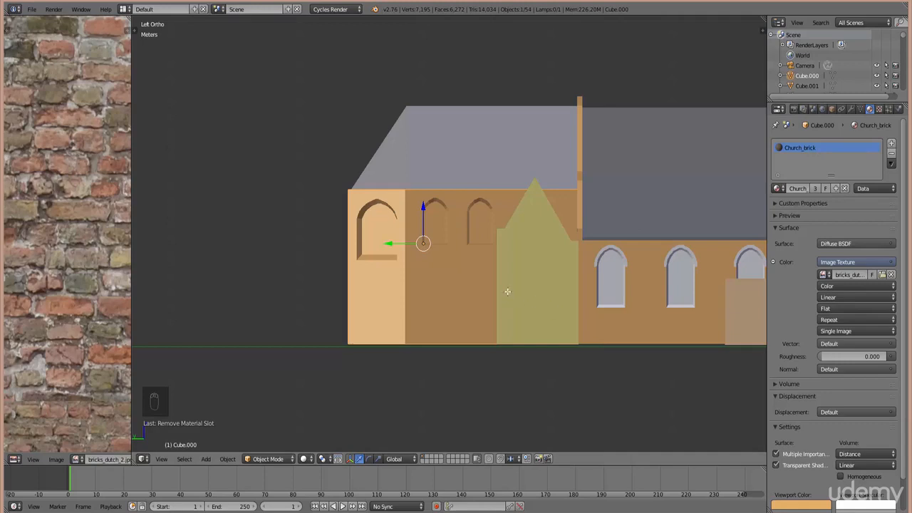
# - In Edit Mode with wireframe display, box-select all of the chapel wall's vertices
pyautogui.press('Tab')
pyautogui.press('z')
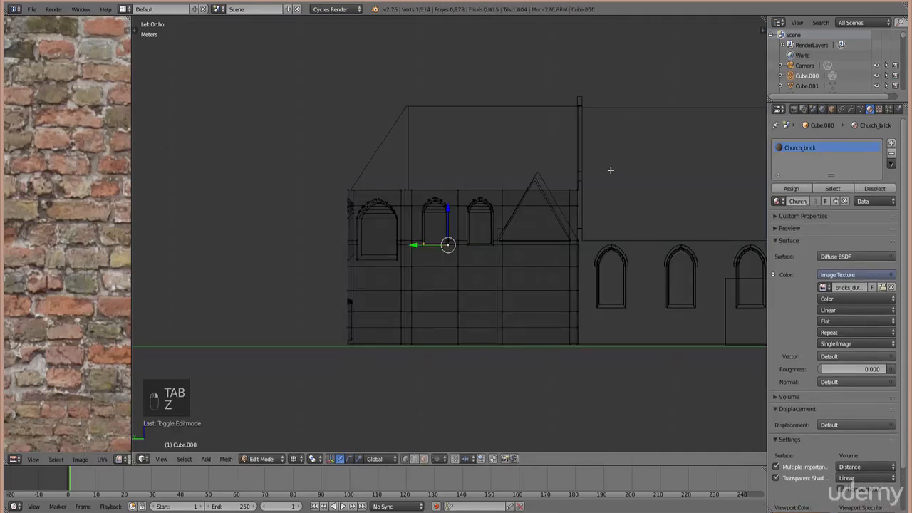
pyautogui.press('b')
pyautogui.moveTo(611, 403); pyautogui.dragTo(301, 147)
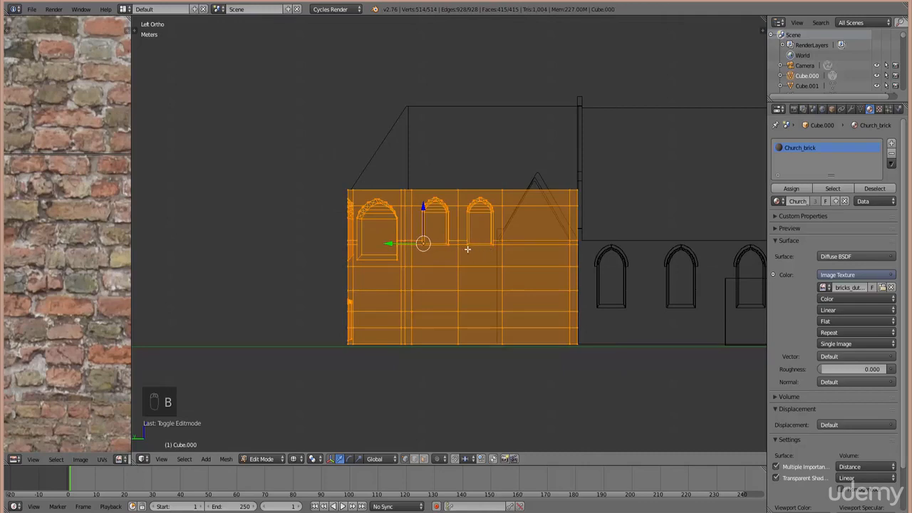
# - Unwrap the chapel wall with Project From View onto bricks_dutch_2.jpg and widen the UV editor
pyautogui.press('u')
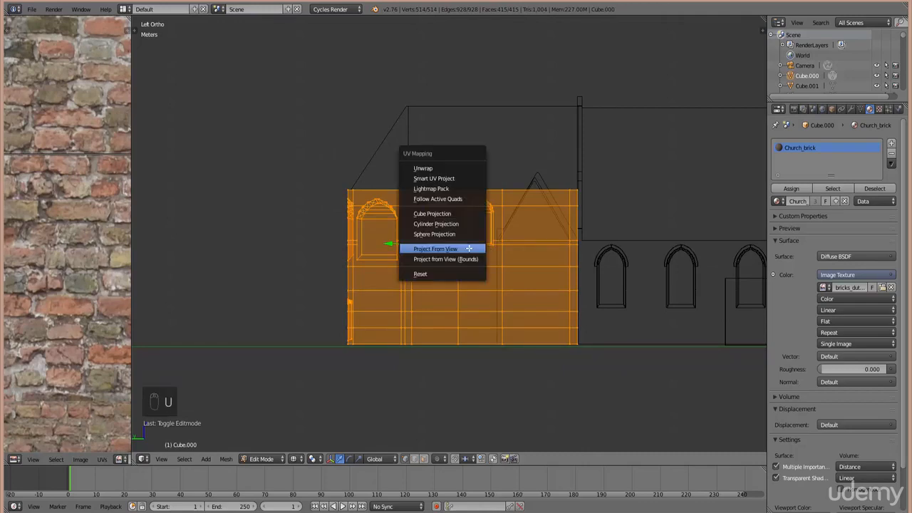
pyautogui.click(459, 248)
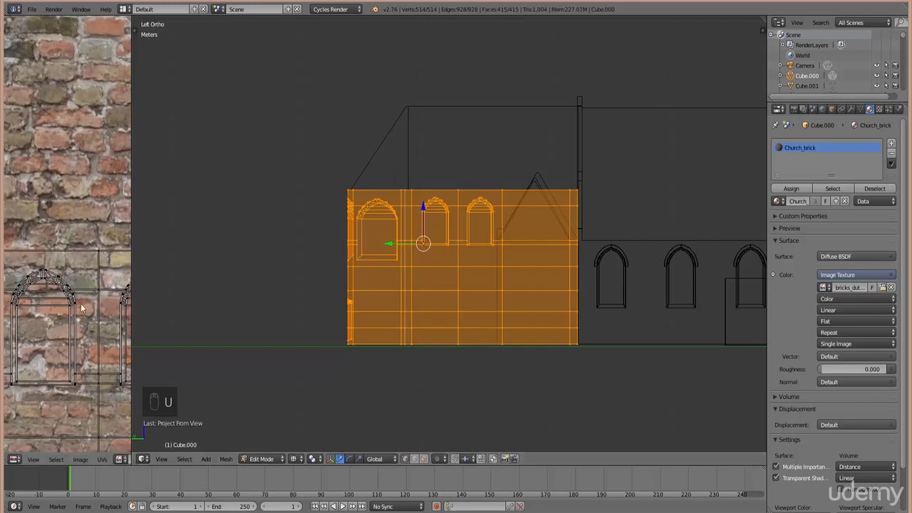
pyautogui.scroll(-4, 128, 279)
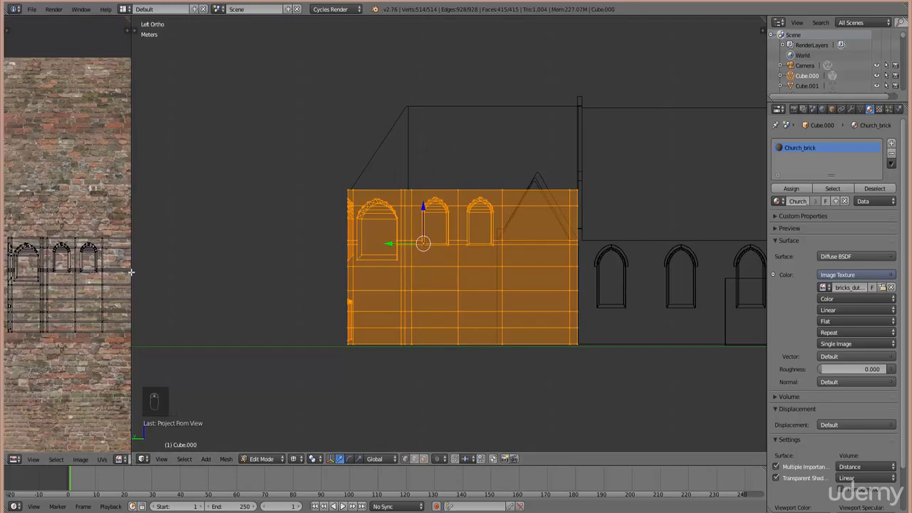
pyautogui.moveTo(131, 278); pyautogui.dragTo(235, 274)
pyautogui.press('KP_7')
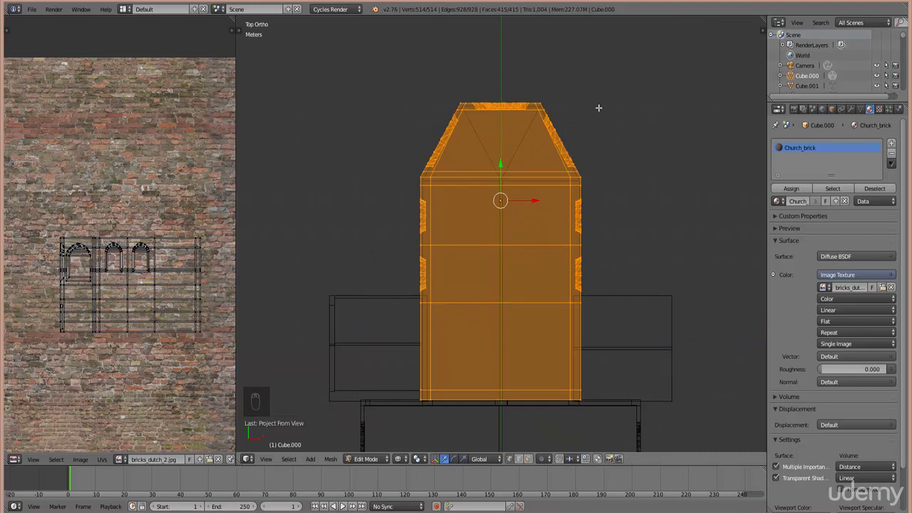
# - Select the chapel's front wall and re-project its UVs from a front-facing view
pyautogui.press('b')
pyautogui.press('b')
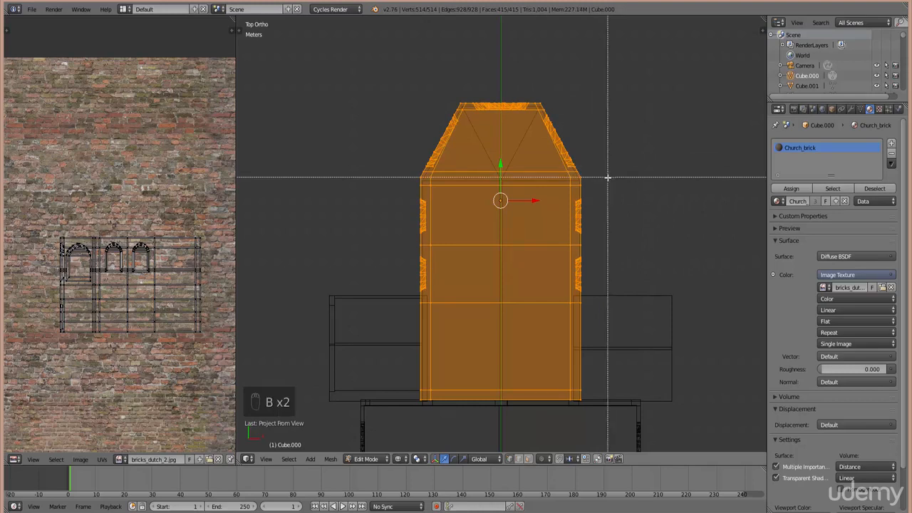
pyautogui.moveTo(607, 177); pyautogui.dragTo(403, 49, button='middle')
pyautogui.press('b')
pyautogui.moveTo(614, 207); pyautogui.dragTo(362, 173)
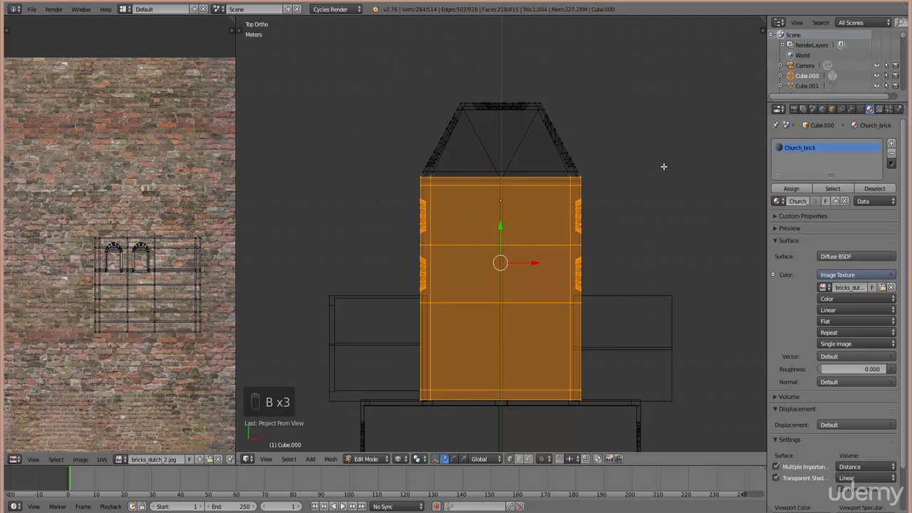
pyautogui.press('KP_4')
pyautogui.press('KP_4')
pyautogui.press('KP_4')
pyautogui.press('KP_4')
pyautogui.press('KP_4')
pyautogui.press('KP_4')
pyautogui.press('KP_4')
pyautogui.press('KP_4')
pyautogui.press('KP_4')
pyautogui.press('KP_2')
pyautogui.press('KP_2')
pyautogui.press('KP_2')
pyautogui.press('KP_2')
pyautogui.press('KP_2')
pyautogui.press('KP_2')
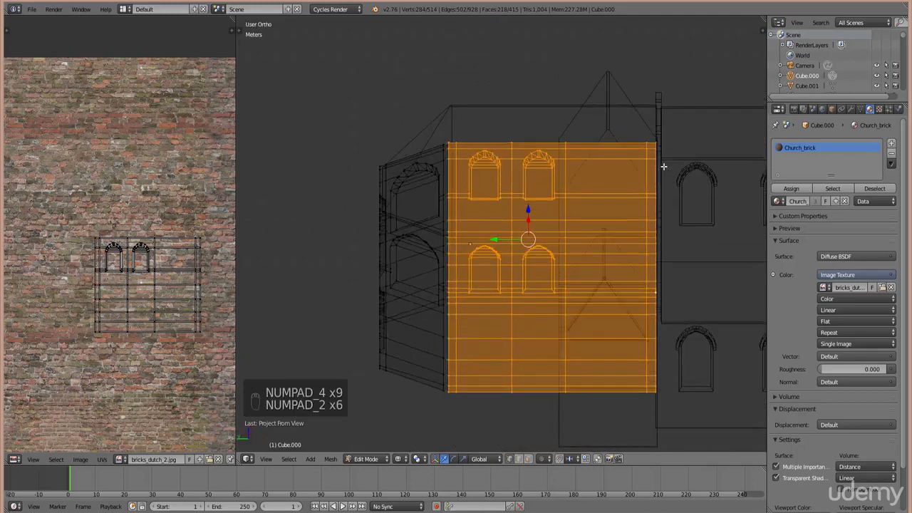
pyautogui.press('KP_2')
pyautogui.press('KP_2')
pyautogui.press('KP_2')
pyautogui.press('u')
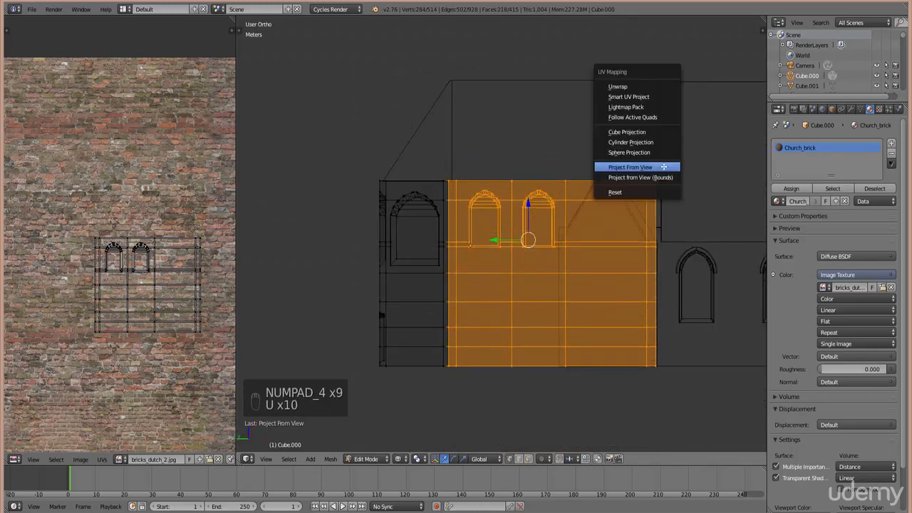
pyautogui.click(664, 163)
# - Scale the front wall UV island up twice so the bricks tile smaller
pyautogui.scroll(-2, 119, 275)
pyautogui.press('b')
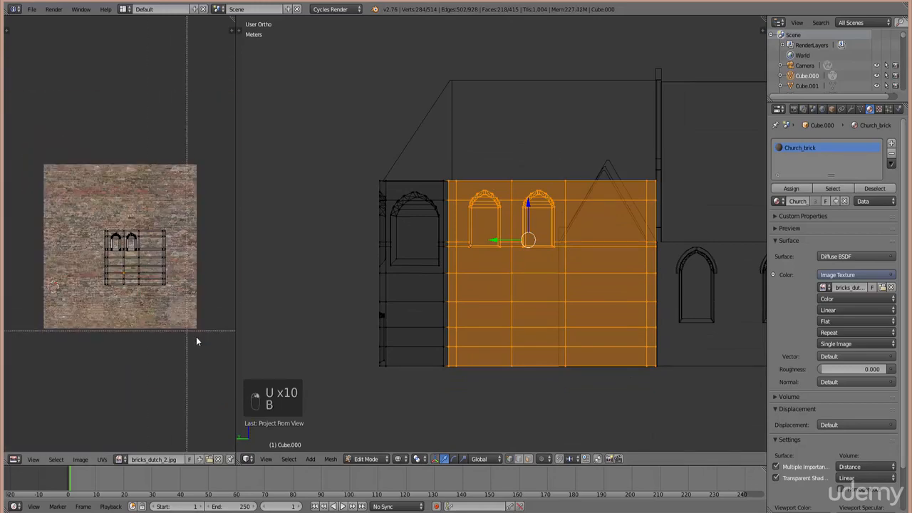
pyautogui.moveTo(196, 336); pyautogui.dragTo(89, 217)
pyautogui.press('s')
pyautogui.click(172, 357)
pyautogui.press('s')
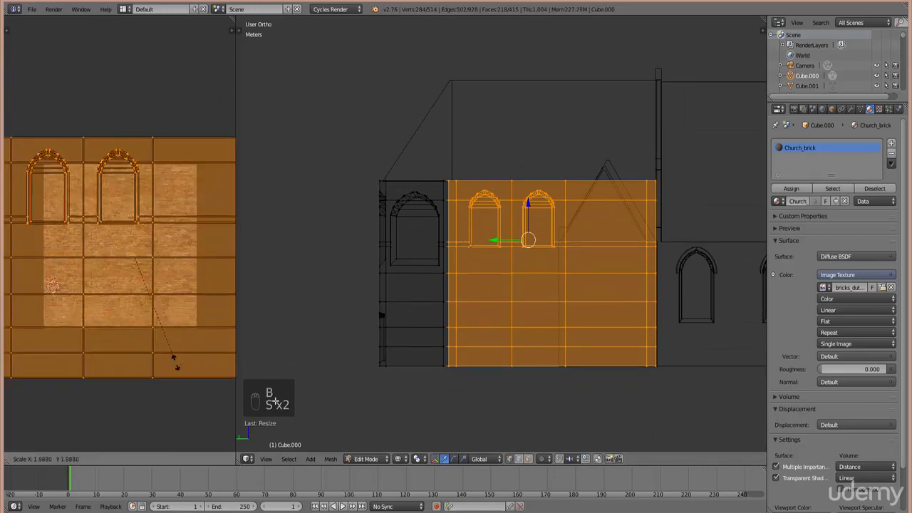
pyautogui.click(174, 361)
# - Switch viewport shading to Texture, inspect the wall, and return to Object Mode
pyautogui.click(417, 459)
pyautogui.click(423, 415)
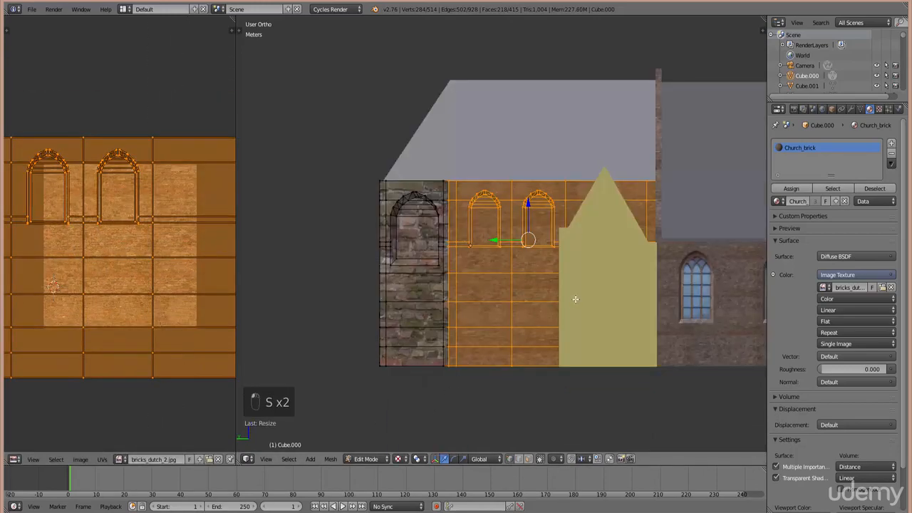
pyautogui.moveTo(715, 258)
pyautogui.keyDown('shift'); pyautogui.mouseDown(button='middle')
pyautogui.moveTo(594, 257)
pyautogui.moveTo(625, 256)
pyautogui.mouseUp(button='middle'); pyautogui.keyUp('shift')
pyautogui.scroll(6, 625, 255)
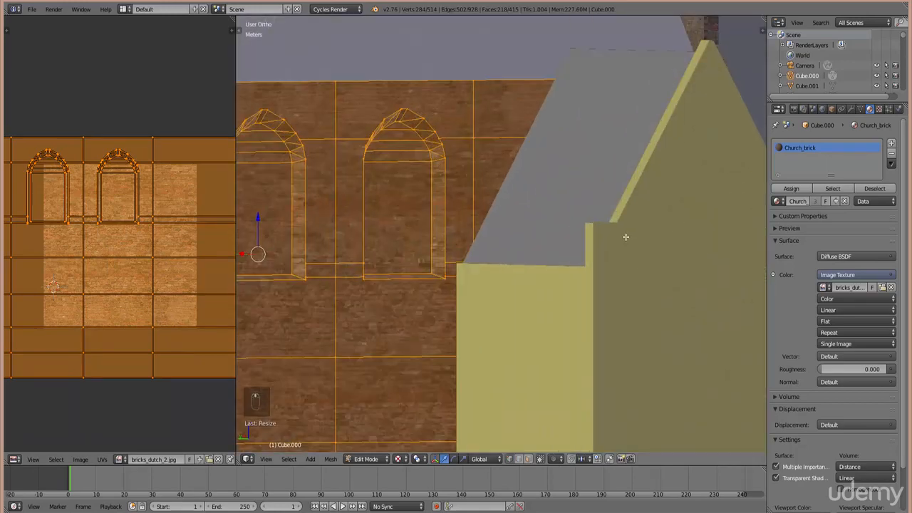
pyautogui.scroll(-4, 626, 236)
pyautogui.press('KP_7')
pyautogui.press('Tab')
# - Hide the three adjoining side blocks and display the walls with brick textures
pyautogui.press('z')
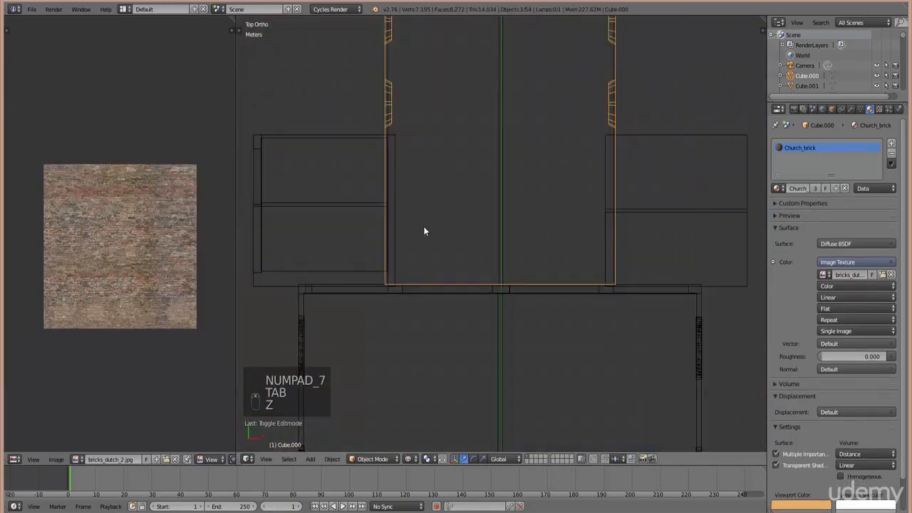
pyautogui.rightClick(296, 125)
pyautogui.press('b')
pyautogui.moveTo(302, 181); pyautogui.dragTo(239, 88)
pyautogui.press('b')
pyautogui.moveTo(717, 223); pyautogui.dragTo(765, 110)
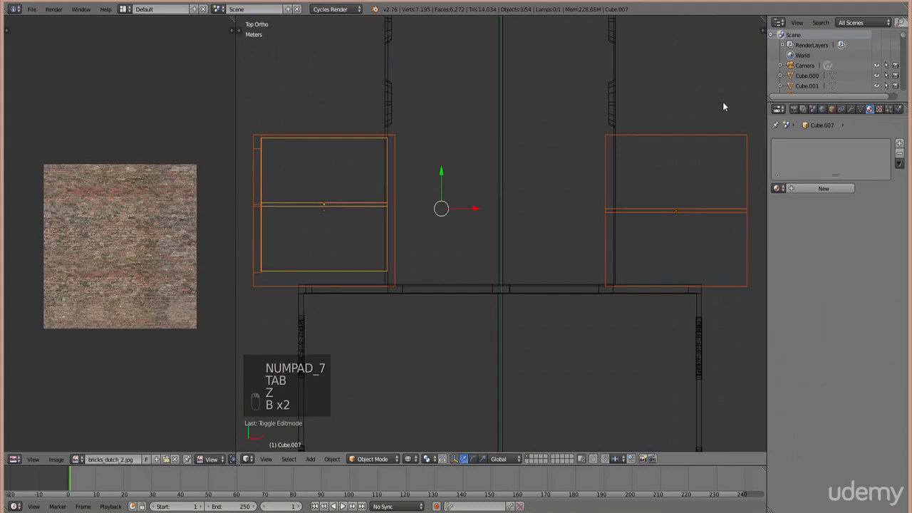
pyautogui.press('h')
pyautogui.moveTo(573, 314)
pyautogui.mouseDown(button='middle')
pyautogui.moveTo(629, 283)
pyautogui.moveTo(694, 228)
pyautogui.moveTo(599, 305)
pyautogui.mouseUp(button='middle')
pyautogui.press('z')
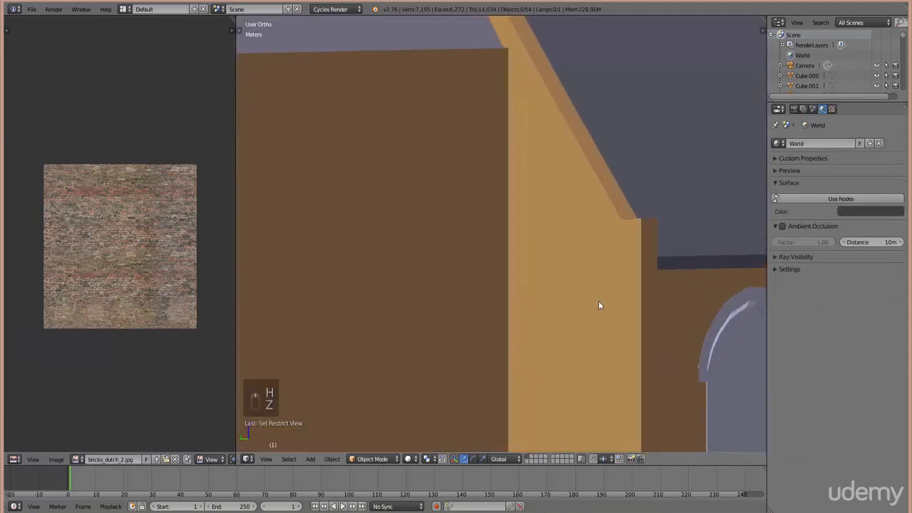
pyautogui.click(407, 460)
pyautogui.click(422, 418)
# - Rescale the chapel's UV islands over the brick image to resize the bricks
pyautogui.press('Tab')
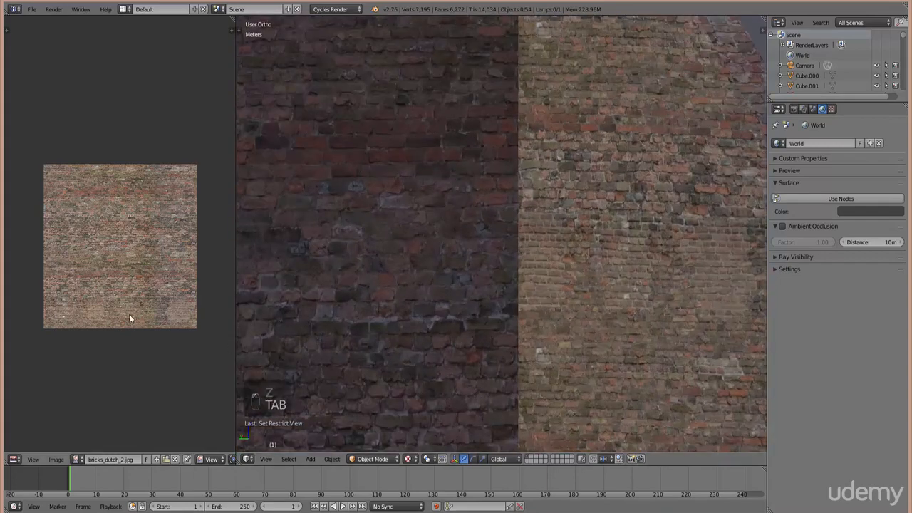
pyautogui.press('Tab')
pyautogui.press('Tab')
pyautogui.press('s')
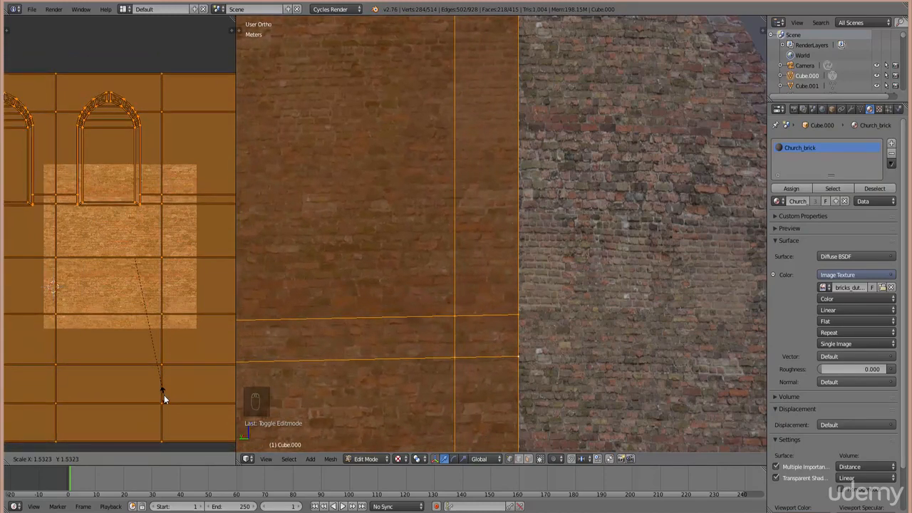
pyautogui.click(164, 396)
pyautogui.press('g')
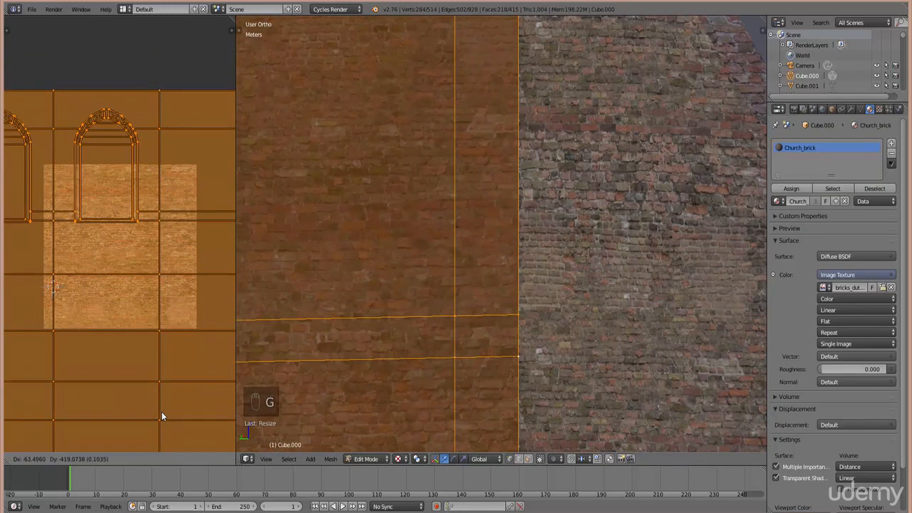
pyautogui.press('s')
pyautogui.click(168, 442)
# - Shrink and reposition the UV islands so the bricks match the neighbouring wall, then exit Edit Mode
pyautogui.press('Tab')
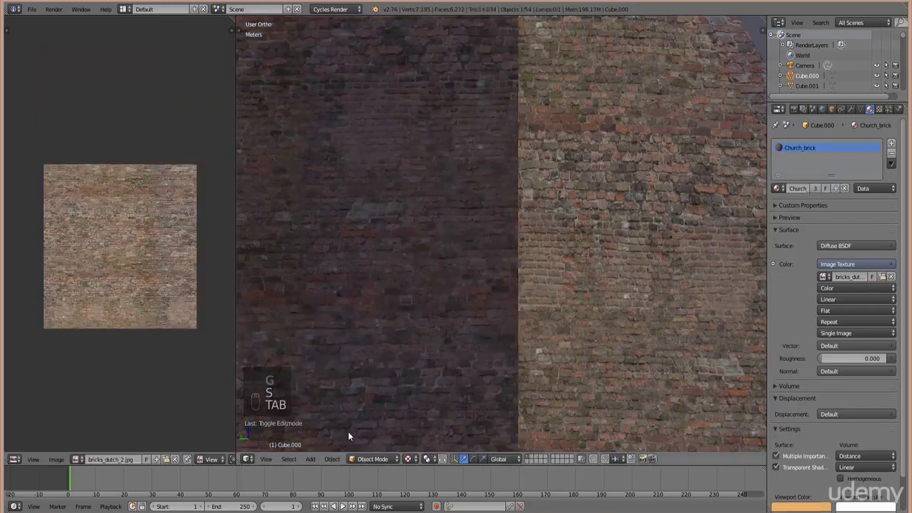
pyautogui.press('Tab')
pyautogui.press('s')
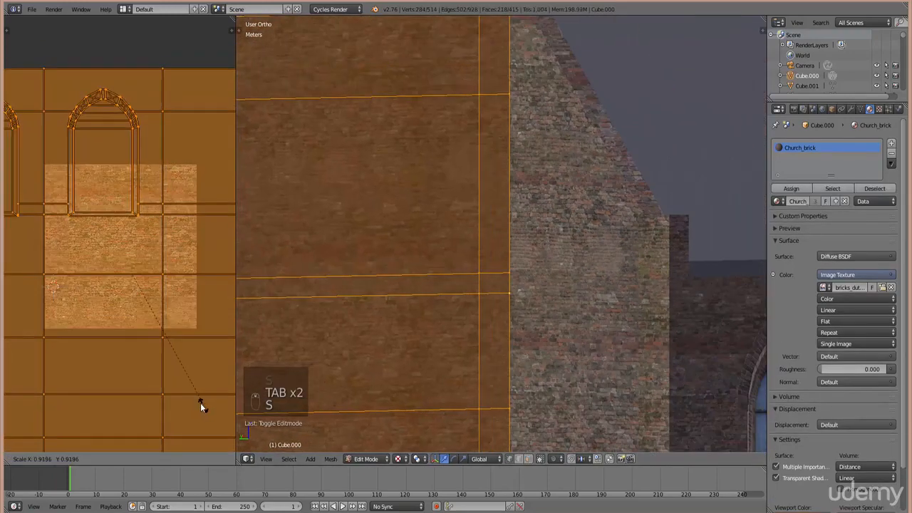
pyautogui.click(194, 399)
pyautogui.press('g')
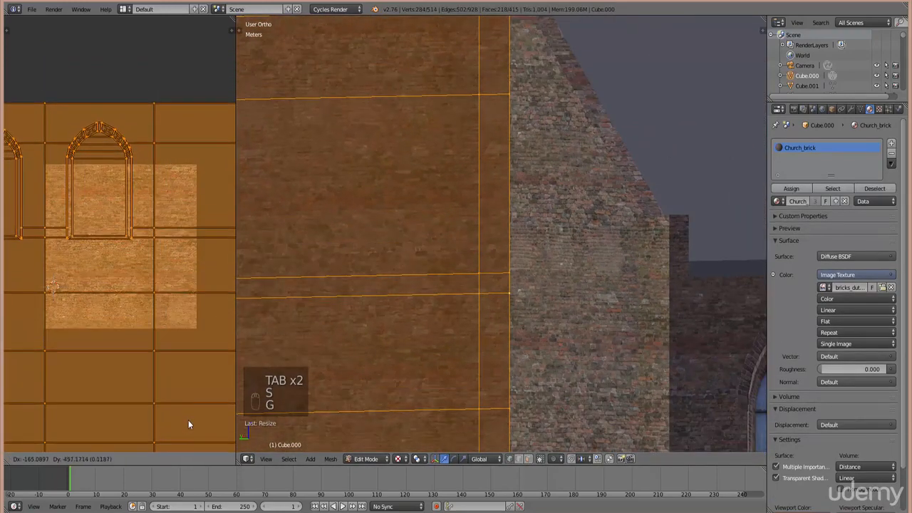
pyautogui.click(188, 434)
pyautogui.press('Tab')
pyautogui.scroll(5, 518, 360)
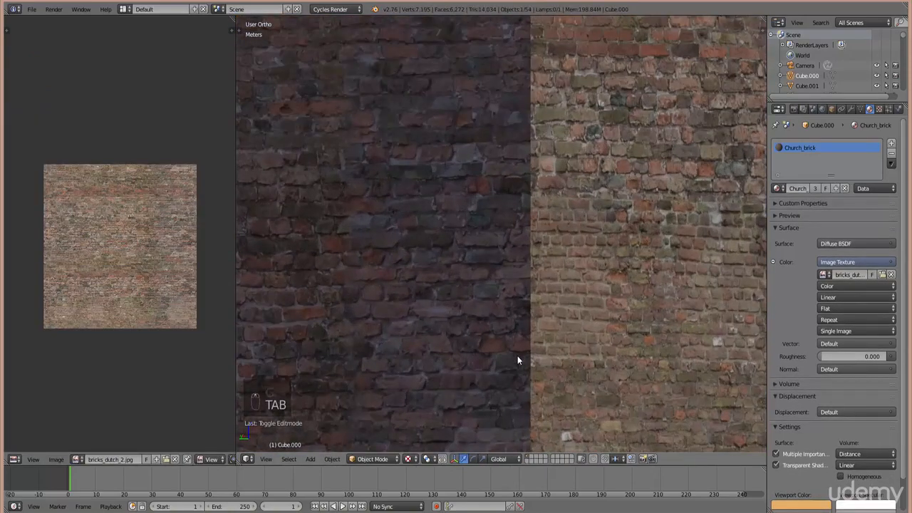
pyautogui.scroll(-3, 517, 360)
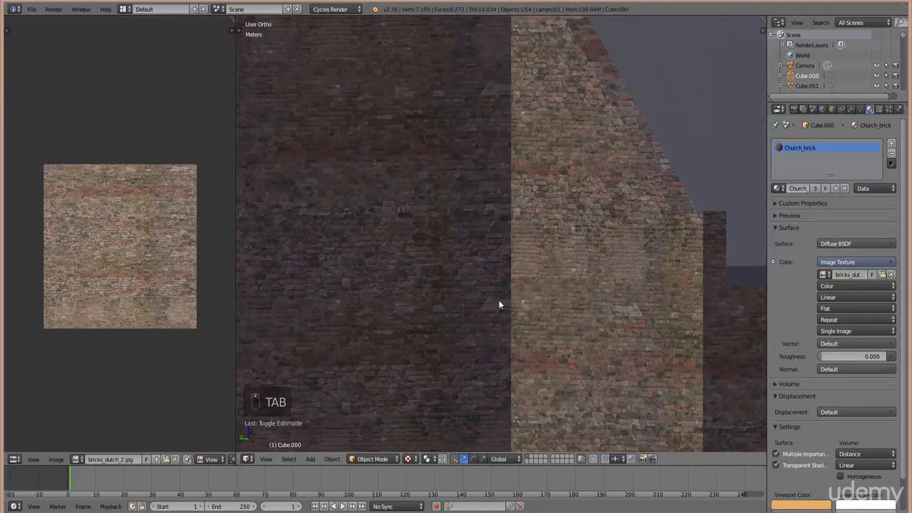
pyautogui.scroll(-4, 485, 264)
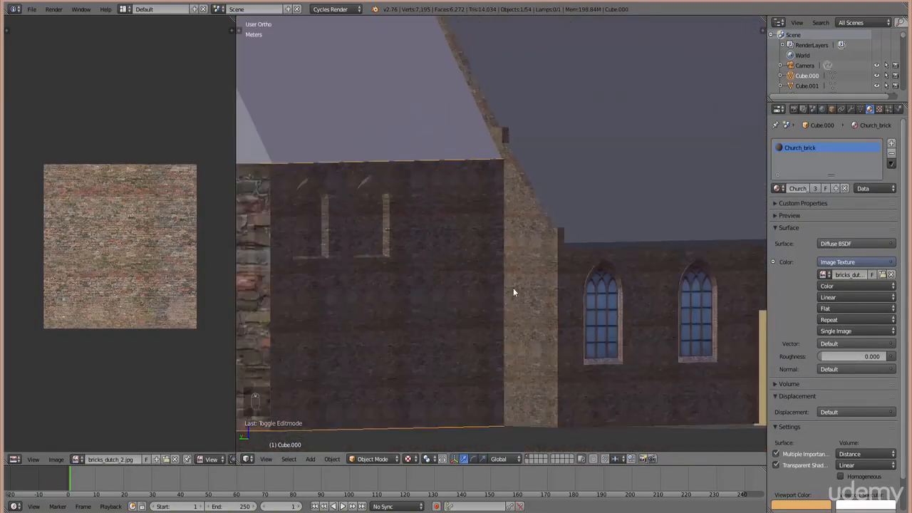
pyautogui.scroll(-3, 513, 288)
pyautogui.moveTo(528, 287); pyautogui.dragTo(493, 335, button='middle')
pyautogui.scroll(7, 511, 336)
pyautogui.scroll(4, 470, 327)
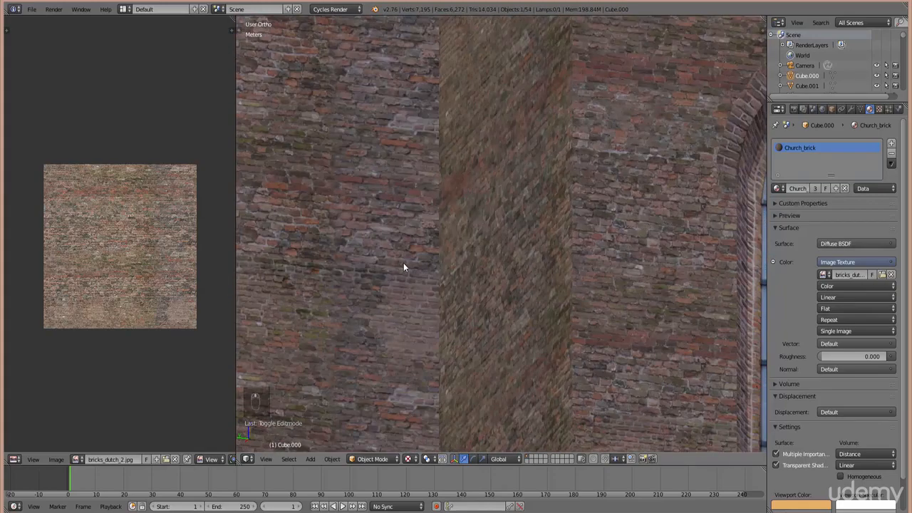
pyautogui.moveTo(403, 266); pyautogui.dragTo(597, 265, button='middle')
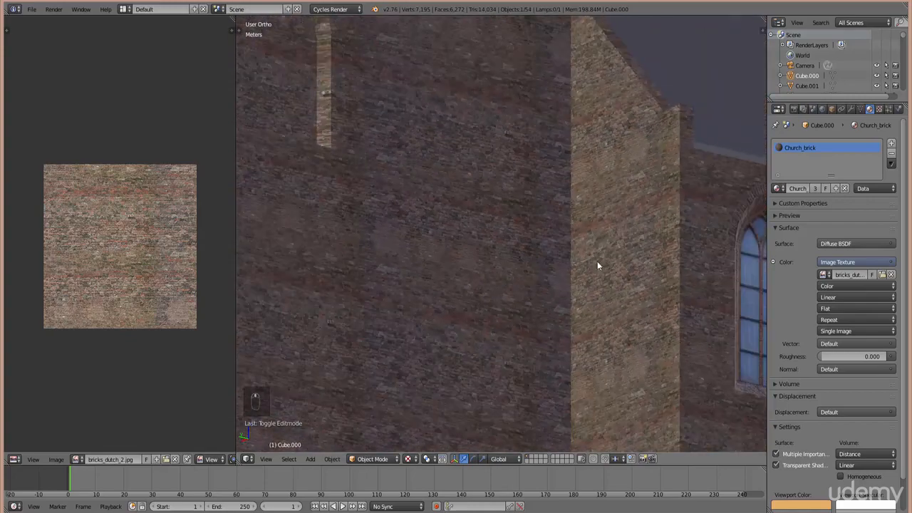
pyautogui.press('KP_7')
pyautogui.scroll(-3, 639, 252)
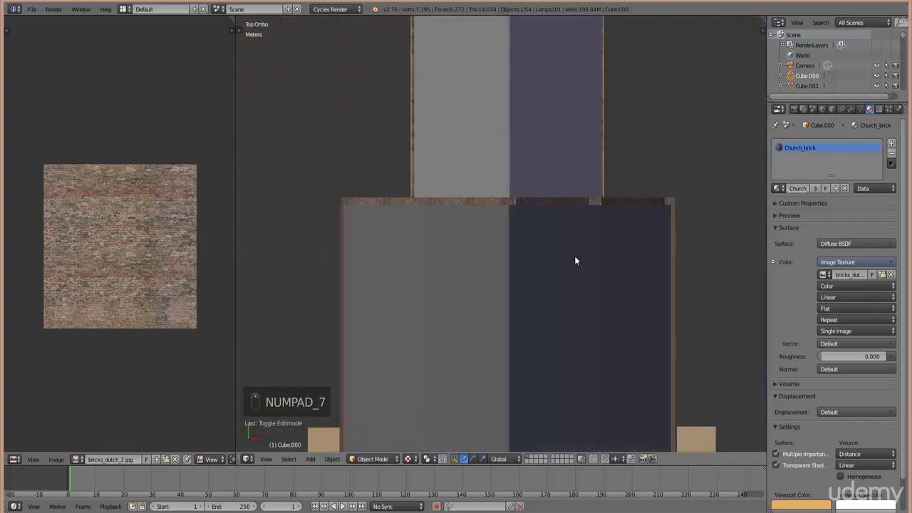
pyautogui.moveTo(523, 345); pyautogui.dragTo(672, 265, button='middle')
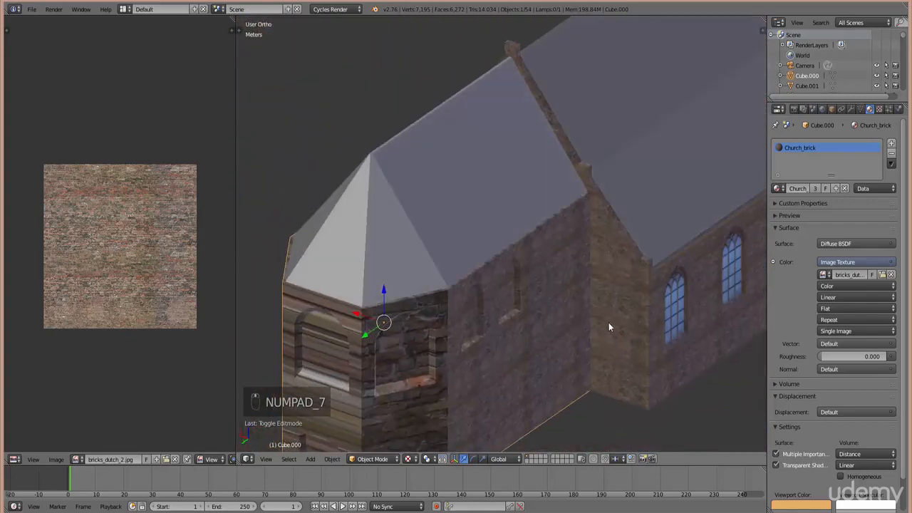
pyautogui.moveTo(609, 327); pyautogui.dragTo(569, 340, button='middle')
pyautogui.scroll(4, 546, 339)
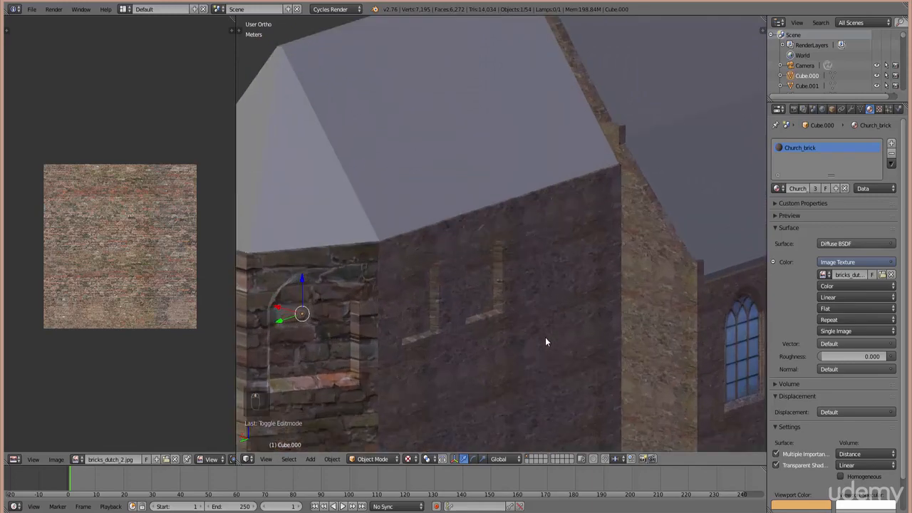
pyautogui.scroll(6, 516, 335)
pyautogui.scroll(-3, 518, 370)
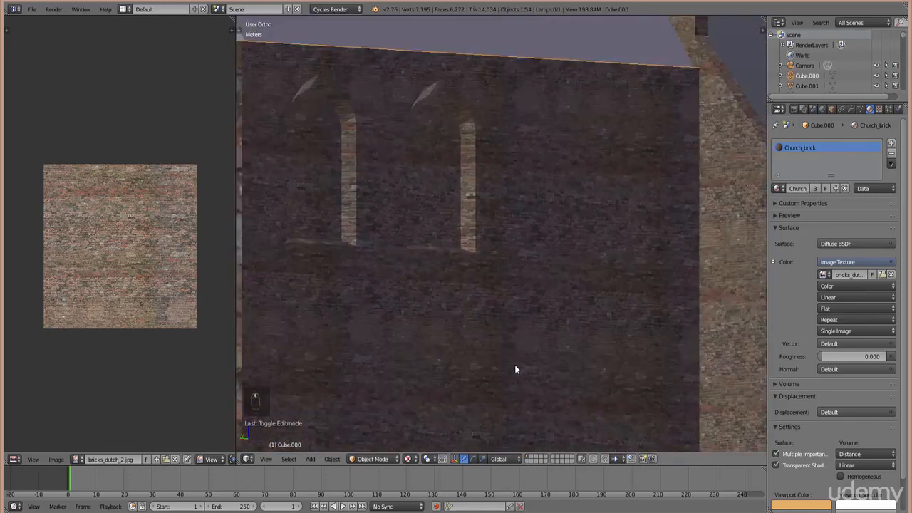
pyautogui.scroll(-3, 441, 326)
pyautogui.moveTo(441, 325); pyautogui.dragTo(461, 302, button='middle')
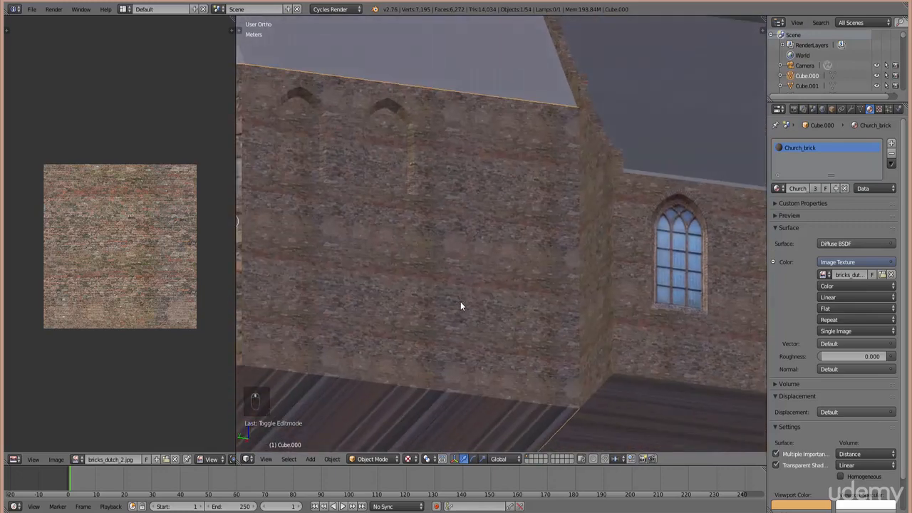
pyautogui.scroll(-4, 684, 287)
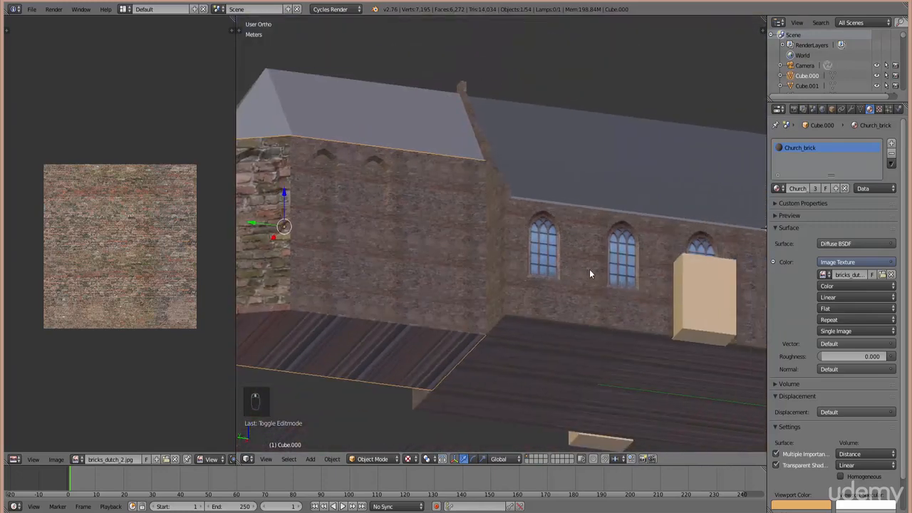
pyautogui.scroll(-3, 590, 269)
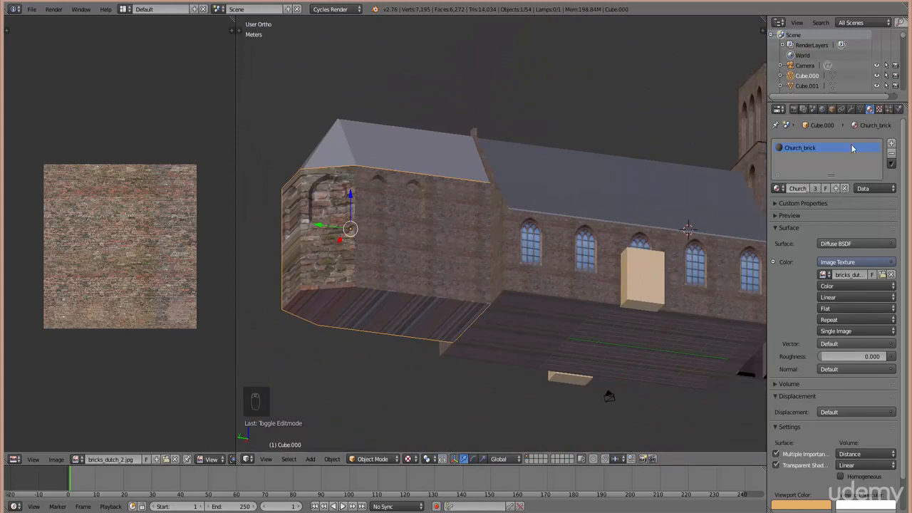
pyautogui.moveTo(504, 255); pyautogui.dragTo(511, 284, button='middle')
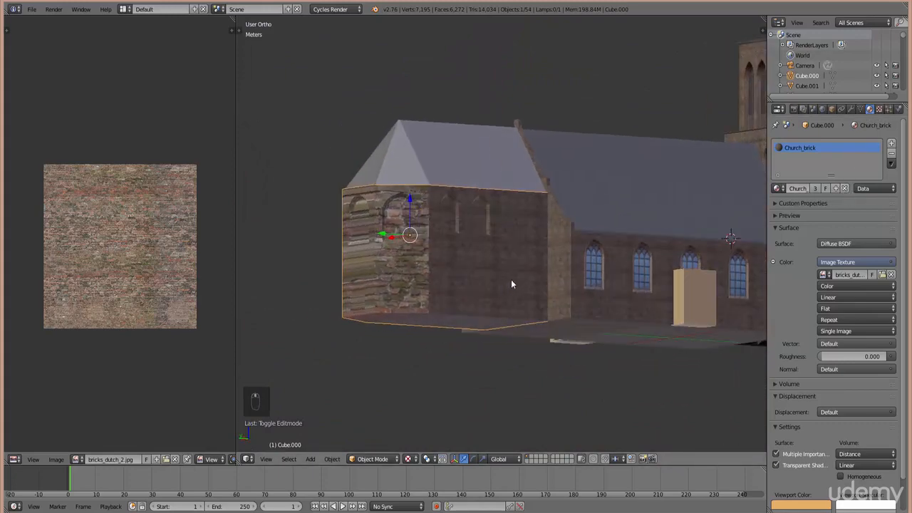
pyautogui.press('KP_7')
pyautogui.scroll(5, 452, 71)
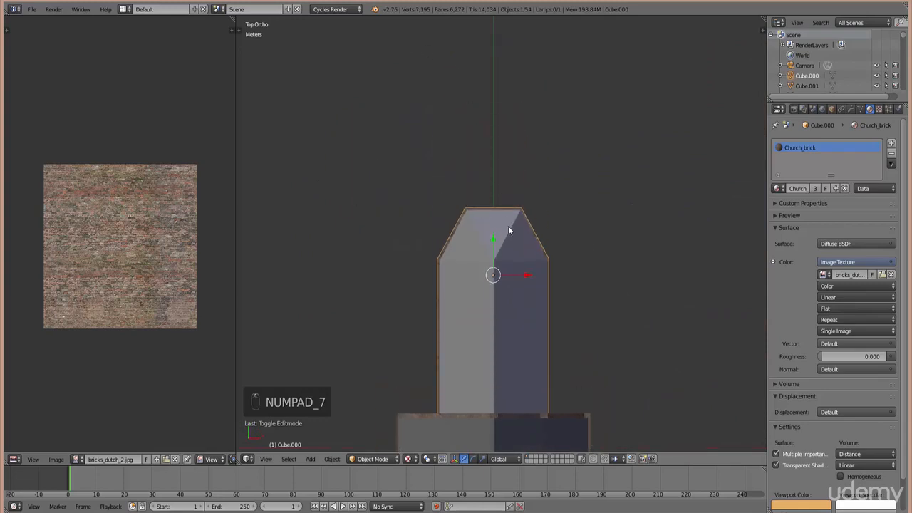
# - In wireframe, select the chapel's angled window wall faces and use Project From View to unwrap them
pyautogui.press('Tab')
pyautogui.press('z')
pyautogui.press('c')
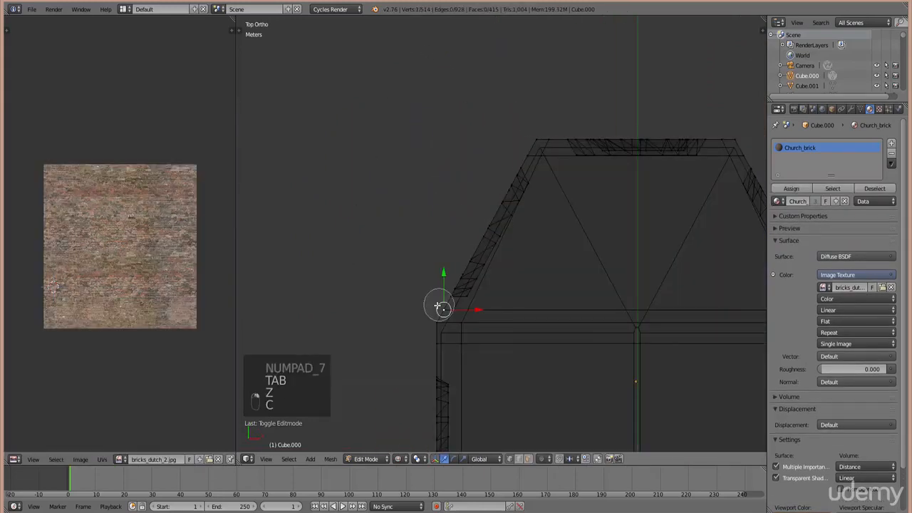
pyautogui.moveTo(428, 314)
pyautogui.mouseDown()
pyautogui.moveTo(459, 287)
pyautogui.moveTo(491, 219)
pyautogui.moveTo(521, 196)
pyautogui.moveTo(486, 243)
pyautogui.moveTo(521, 169)
pyautogui.moveTo(529, 126)
pyautogui.mouseUp()
pyautogui.rightClick(502, 171)
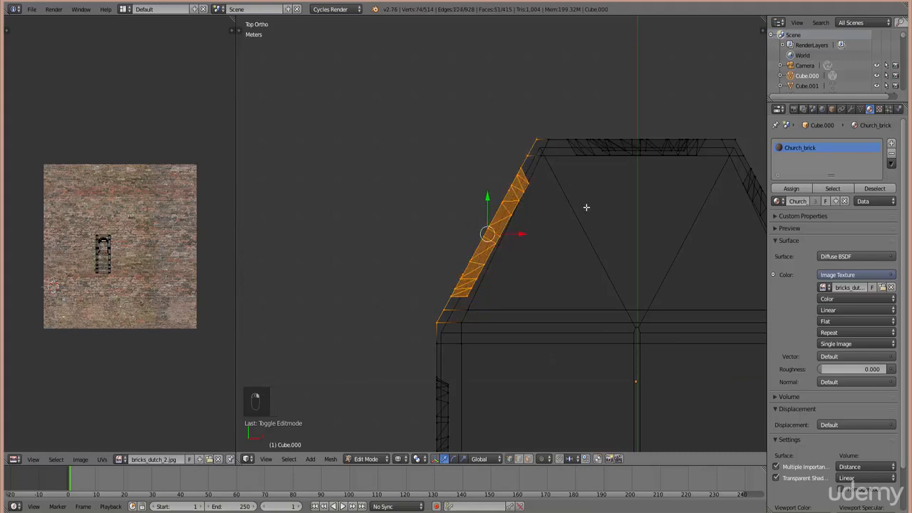
pyautogui.press('KP_4')
pyautogui.press('KP_4')
pyautogui.press('KP_4')
pyautogui.press('KP_4')
pyautogui.press('KP_4')
pyautogui.press('KP_4')
pyautogui.press('KP_4')
pyautogui.press('KP_4')
pyautogui.press('KP_4')
pyautogui.press('KP_4')
pyautogui.press('KP_4')
pyautogui.press('KP_4')
pyautogui.press('KP_4')
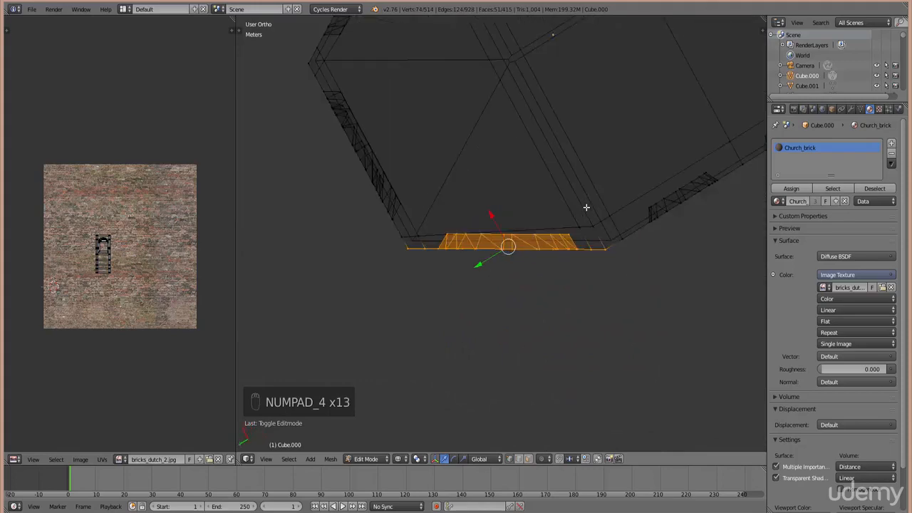
pyautogui.press('KP_2')
pyautogui.press('KP_2')
pyautogui.press('KP_2')
pyautogui.press('KP_2')
pyautogui.press('KP_2')
pyautogui.press('KP_2')
pyautogui.press('KP_2')
pyautogui.press('KP_2')
pyautogui.press('KP_2')
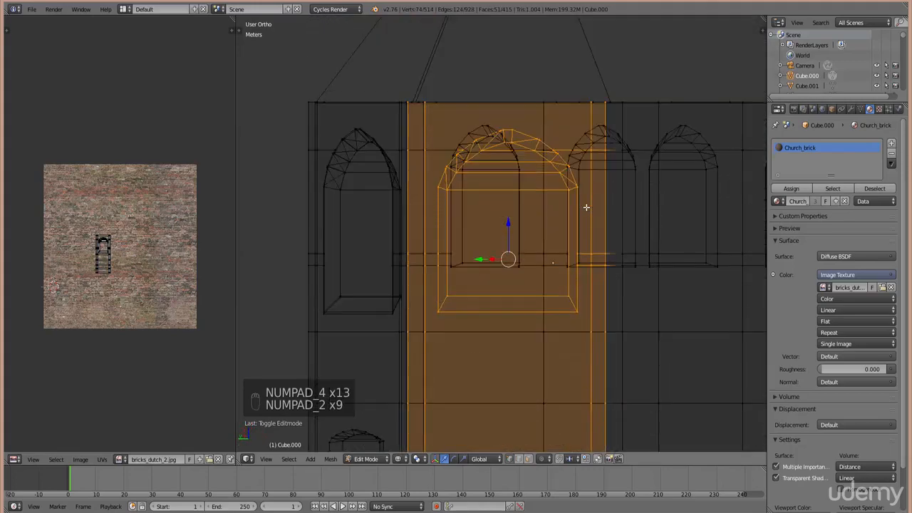
pyautogui.scroll(-3, 577, 213)
pyautogui.press('u')
pyautogui.click(572, 266)
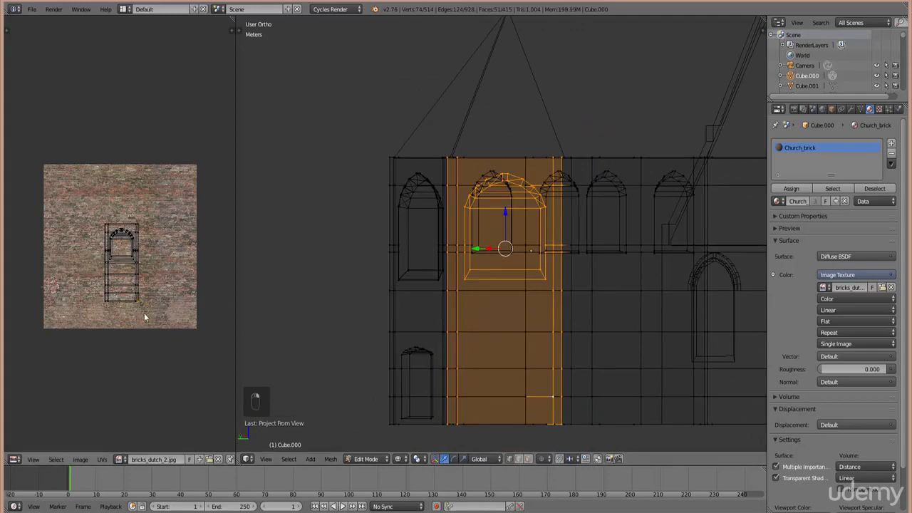
# - Add the remaining strip vertices, then select the window strip's whole UV island
pyautogui.moveTo(71, 166); pyautogui.dragTo(73, 167)
pyautogui.press('KP_7')
pyautogui.scroll(5, 416, 418)
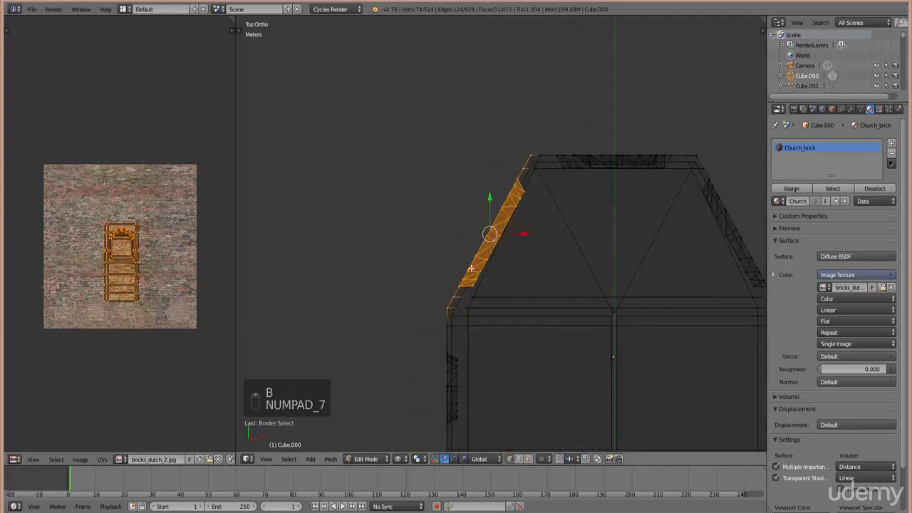
pyautogui.press('b')
pyautogui.moveTo(396, 446); pyautogui.dragTo(378, 396)
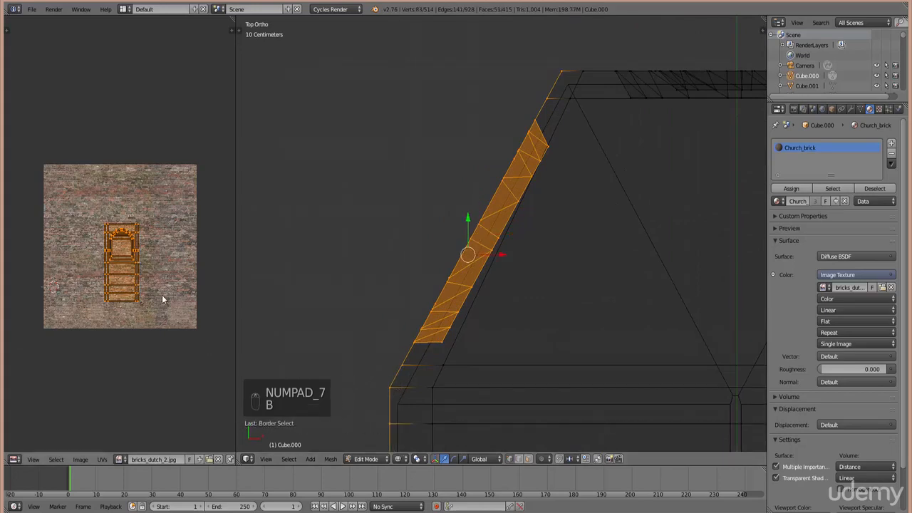
pyautogui.press('b')
pyautogui.moveTo(156, 327); pyautogui.dragTo(10, 126)
pyautogui.scroll(-3, 115, 269)
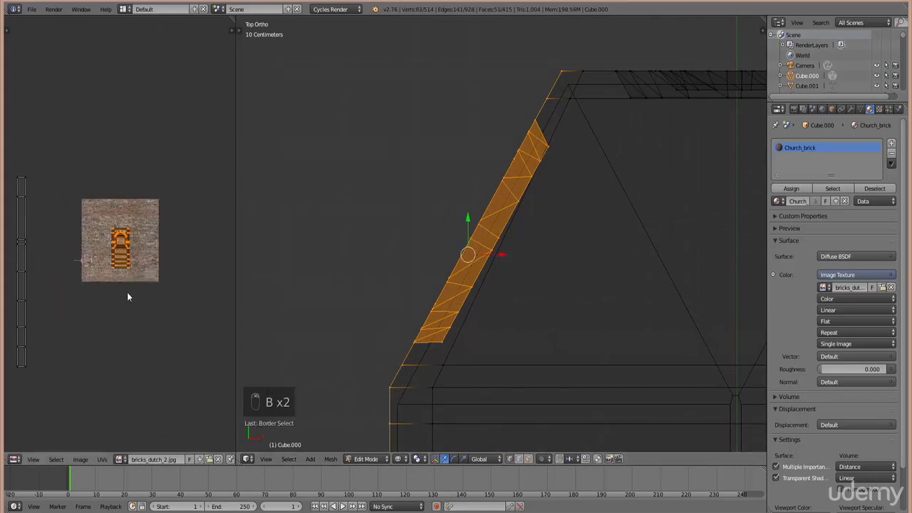
# - Scale up and shift the window strip's UV island across the brick image
pyautogui.press('s')
pyautogui.press('g')
pyautogui.click(98, 379)
pyautogui.press('s')
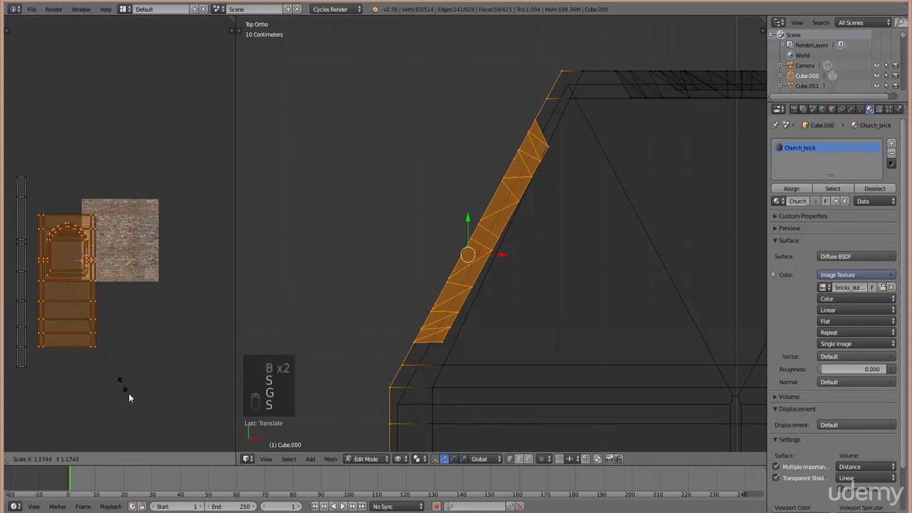
pyautogui.click(144, 425)
pyautogui.press('g')
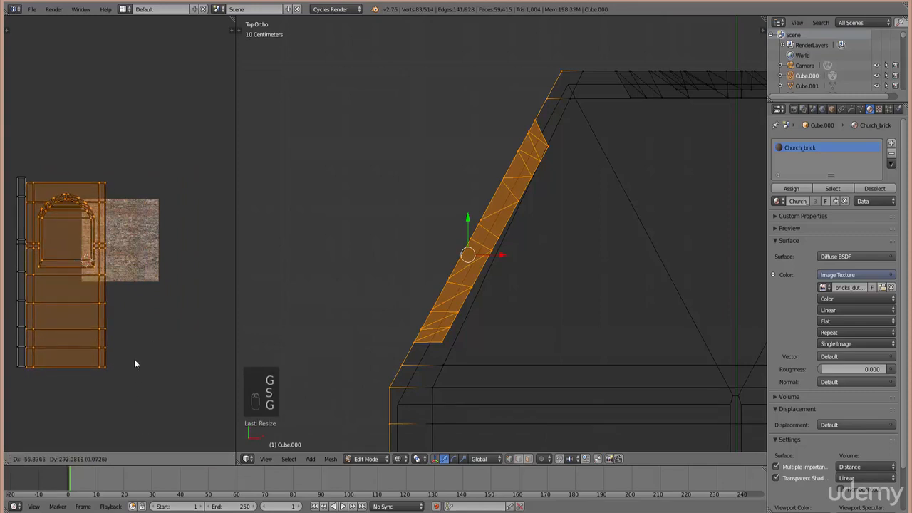
pyautogui.click(136, 343)
pyautogui.press('s')
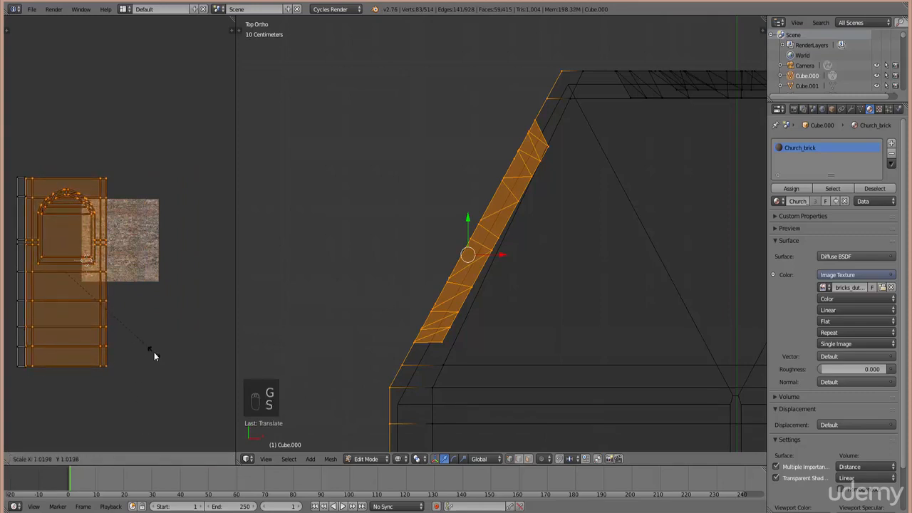
pyautogui.click(156, 355)
pyautogui.scroll(-3, 606, 276)
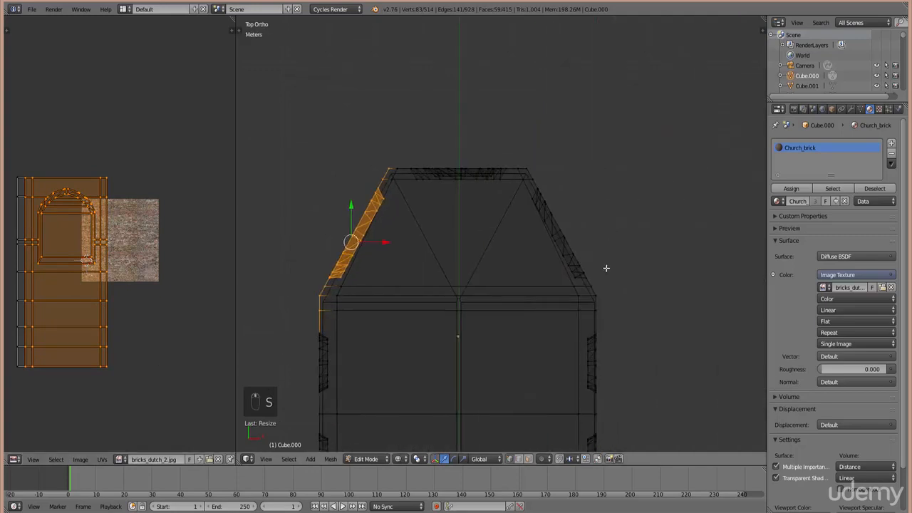
pyautogui.keyDown('shift'); pyautogui.moveTo(606, 268); pyautogui.dragTo(546, 268, button='middle'); pyautogui.keyUp('shift')
pyautogui.rightClick(528, 275)
pyautogui.scroll(2, 546, 281)
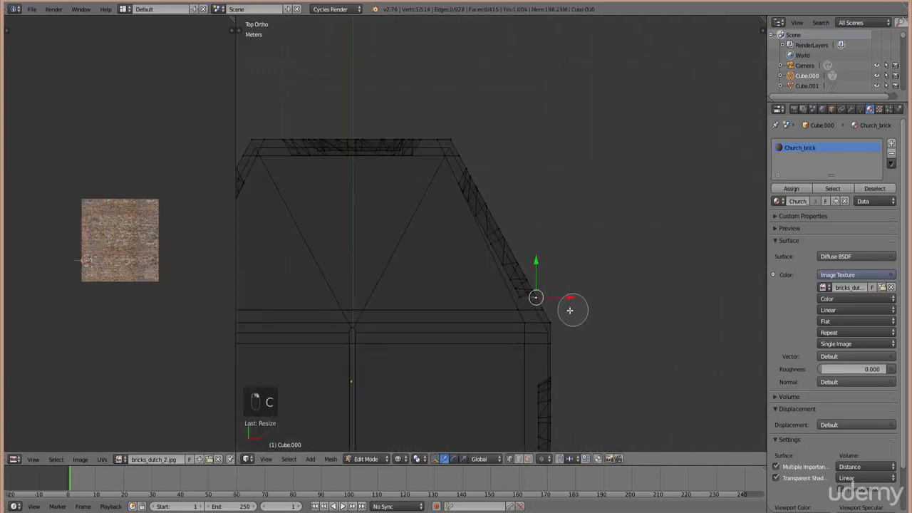
# - Select the right angled wall panel's faces and project their UVs from a facing view
pyautogui.moveTo(572, 308)
pyautogui.mouseDown()
pyautogui.moveTo(556, 314)
pyautogui.moveTo(522, 284)
pyautogui.moveTo(507, 238)
pyautogui.moveTo(464, 179)
pyautogui.mouseUp()
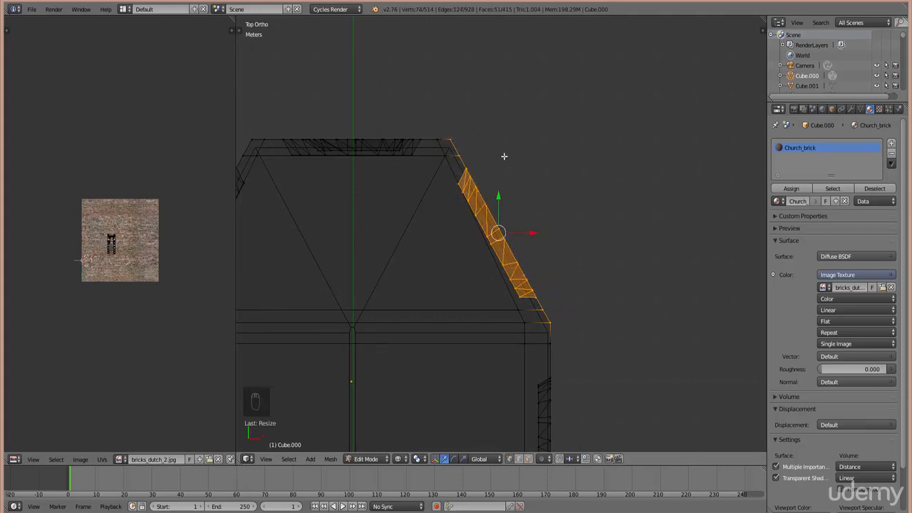
pyautogui.press('KP_6')
pyautogui.press('KP_6')
pyautogui.press('KP_6')
pyautogui.press('KP_6')
pyautogui.press('KP_6')
pyautogui.press('KP_6')
pyautogui.press('KP_6')
pyautogui.press('KP_6')
pyautogui.press('KP_6')
pyautogui.press('KP_6')
pyautogui.press('KP_6')
pyautogui.press('KP_6')
pyautogui.press('KP_6')
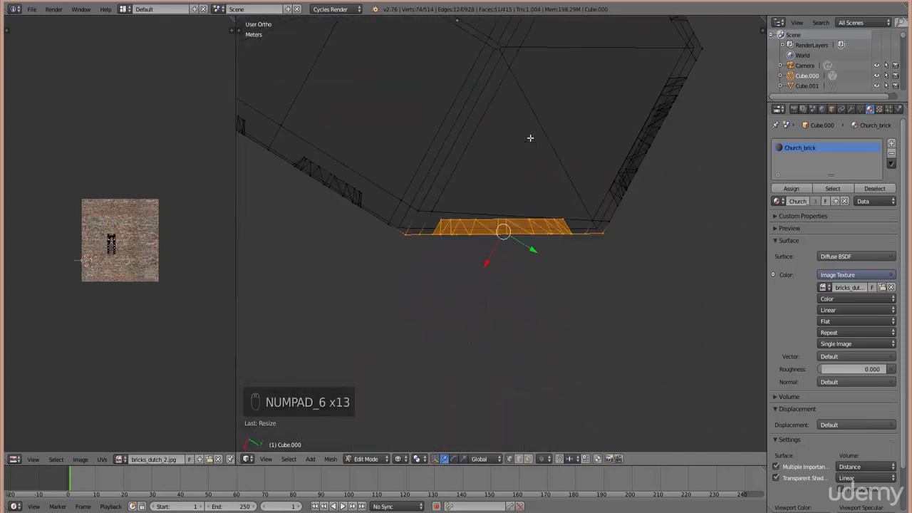
pyautogui.press('KP_2')
pyautogui.press('KP_2')
pyautogui.press('KP_2')
pyautogui.press('KP_2')
pyautogui.press('KP_2')
pyautogui.press('KP_2')
pyautogui.press('KP_2')
pyautogui.press('KP_2')
pyautogui.press('KP_2')
pyautogui.press('KP_2')
pyautogui.press('KP_2')
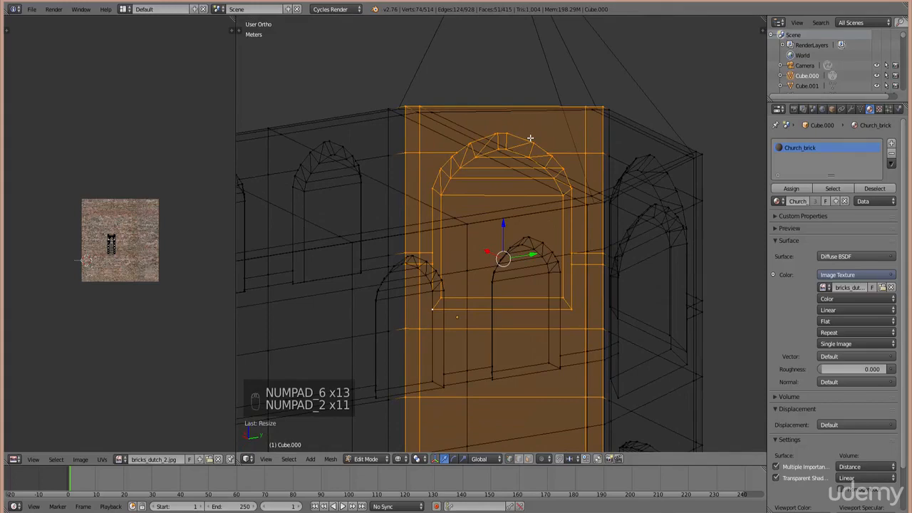
pyautogui.press('KP_8')
pyautogui.press('u')
pyautogui.click(583, 153)
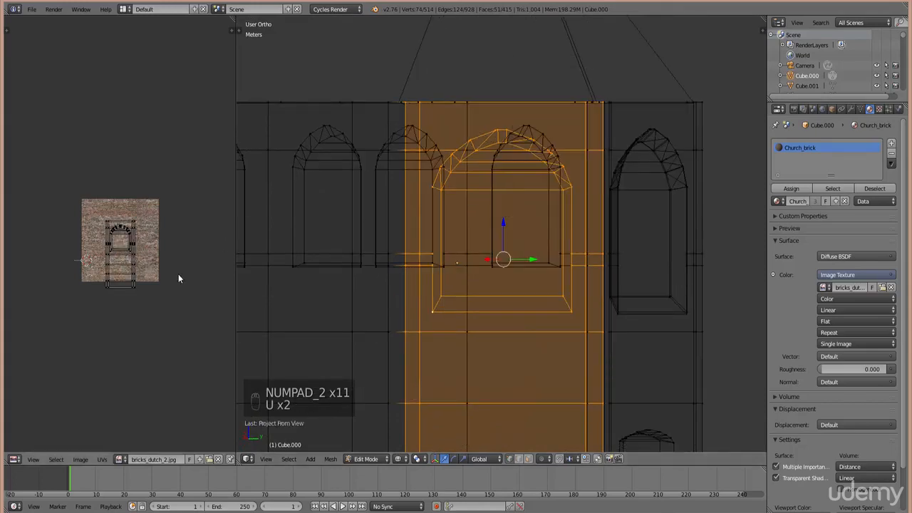
# - Add the panel's end edge vertices and box-select the window panel's UV island
pyautogui.press('KP_7')
pyautogui.press('b')
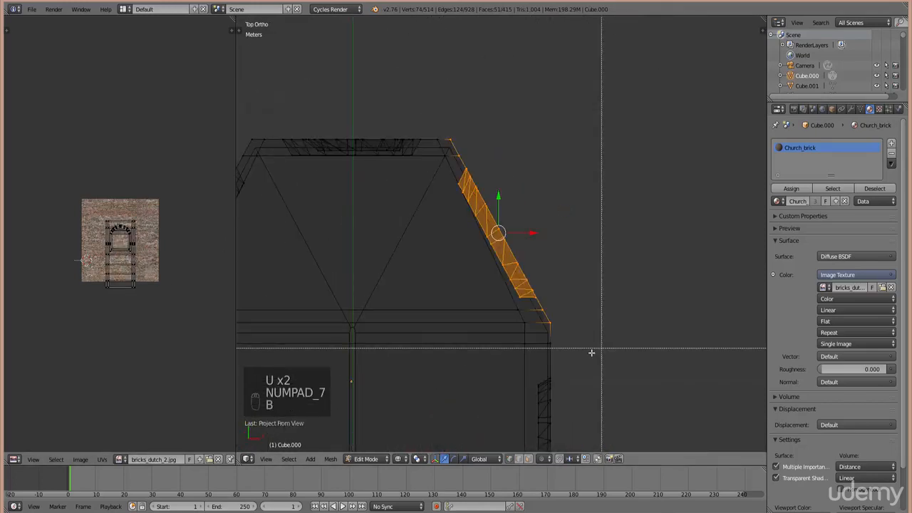
pyautogui.moveTo(572, 340); pyautogui.dragTo(544, 353)
pyautogui.press('a')
pyautogui.press('b')
pyautogui.moveTo(83, 190); pyautogui.dragTo(153, 320)
# - Enlarge the panel's UV island twice and move it left over the bricks
pyautogui.press('s')
pyautogui.click(163, 370)
pyautogui.press('g')
pyautogui.click(120, 388)
pyautogui.press('s')
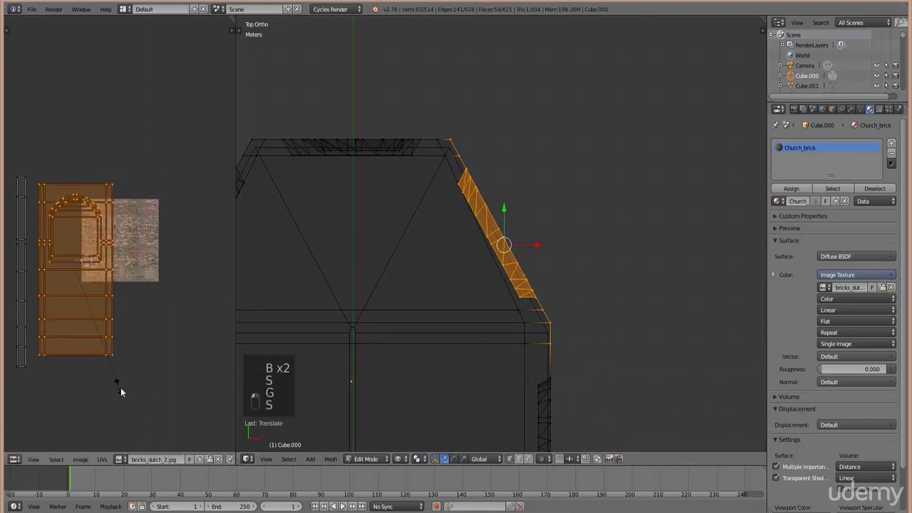
pyautogui.click(129, 396)
pyautogui.press('g')
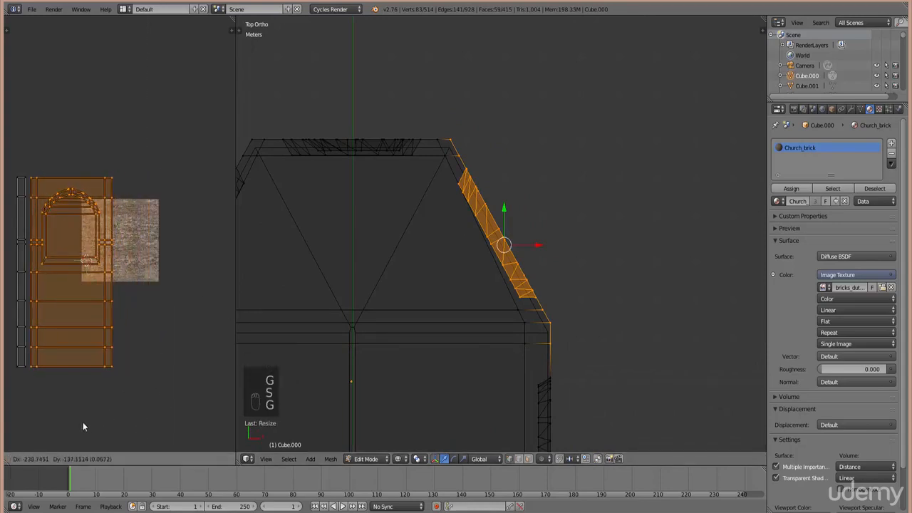
pyautogui.click(124, 397)
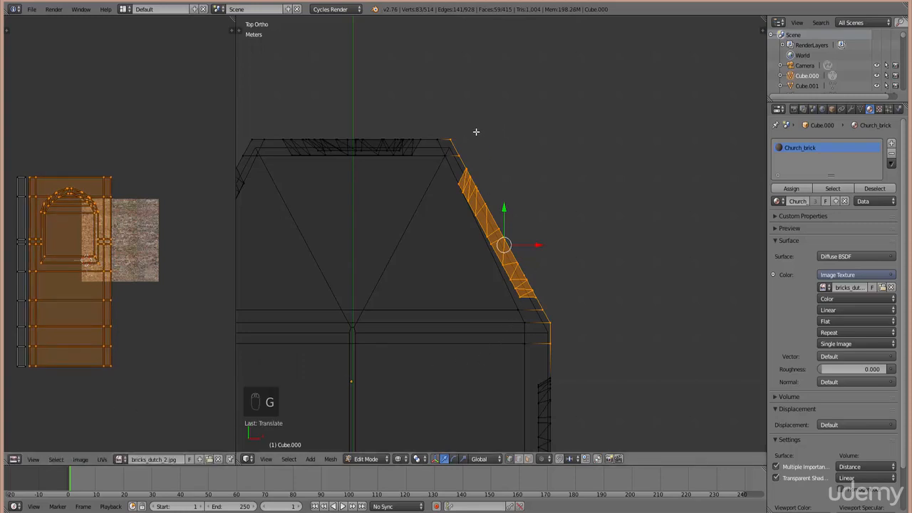
# - Reset the mesh selection and select the end wall's top rim
pyautogui.keyDown('ctrl'); pyautogui.scroll(-4, 479, 130); pyautogui.keyUp('ctrl')
pyautogui.rightClick(511, 134)
pyautogui.press('b')
pyautogui.moveTo(547, 146); pyautogui.dragTo(300, 80)
# - Add the end wall's middle faces and project them from a view facing the panel
pyautogui.press('b')
pyautogui.moveTo(484, 169); pyautogui.dragTo(330, 86)
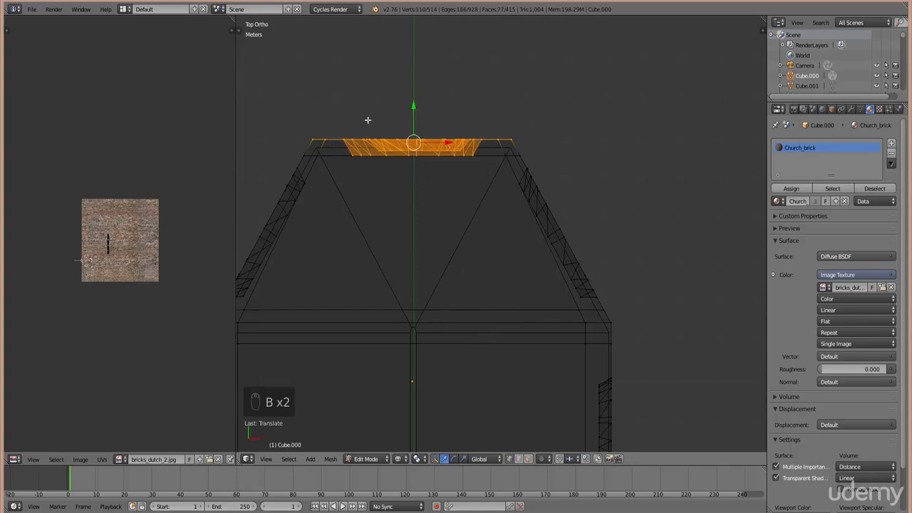
pyautogui.press('KP_6')
pyautogui.press('KP_6')
pyautogui.press('KP_6')
pyautogui.press('KP_6')
pyautogui.press('KP_6')
pyautogui.press('KP_6')
pyautogui.press('KP_6')
pyautogui.press('KP_6')
pyautogui.press('KP_6')
pyautogui.press('KP_6')
pyautogui.press('KP_6')
pyautogui.press('KP_6')
pyautogui.press('KP_6')
pyautogui.press('KP_6')
pyautogui.press('KP_6')
pyautogui.press('KP_6')
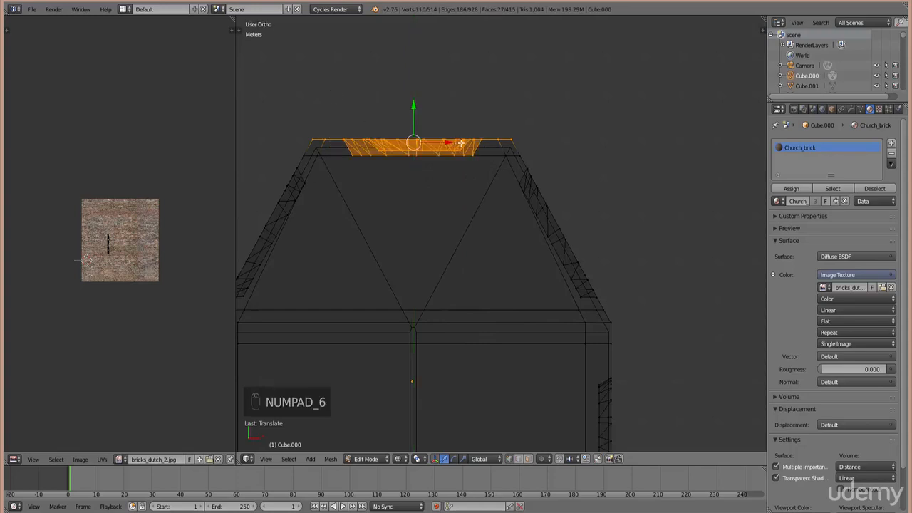
pyautogui.press('KP_6')
pyautogui.press('KP_6')
pyautogui.press('KP_6')
pyautogui.press('KP_6')
pyautogui.press('KP_6')
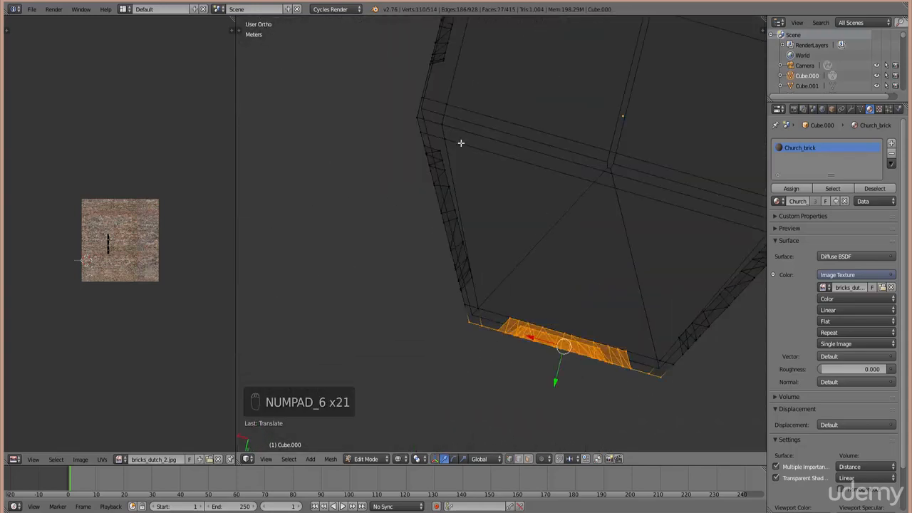
pyautogui.press('KP_4')
pyautogui.press('KP_2')
pyautogui.press('KP_2')
pyautogui.press('KP_2')
pyautogui.press('KP_2')
pyautogui.press('KP_2')
pyautogui.press('KP_2')
pyautogui.press('KP_2')
pyautogui.press('KP_2')
pyautogui.press('KP_2')
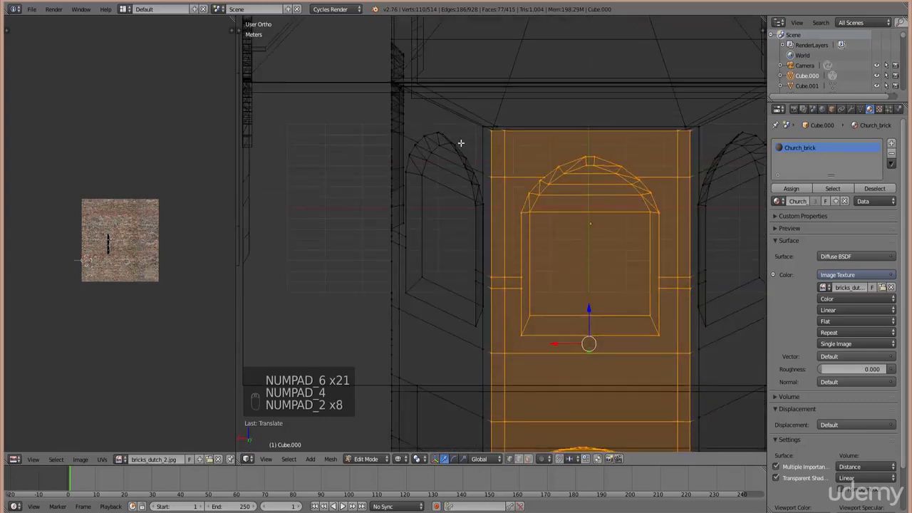
pyautogui.press('u')
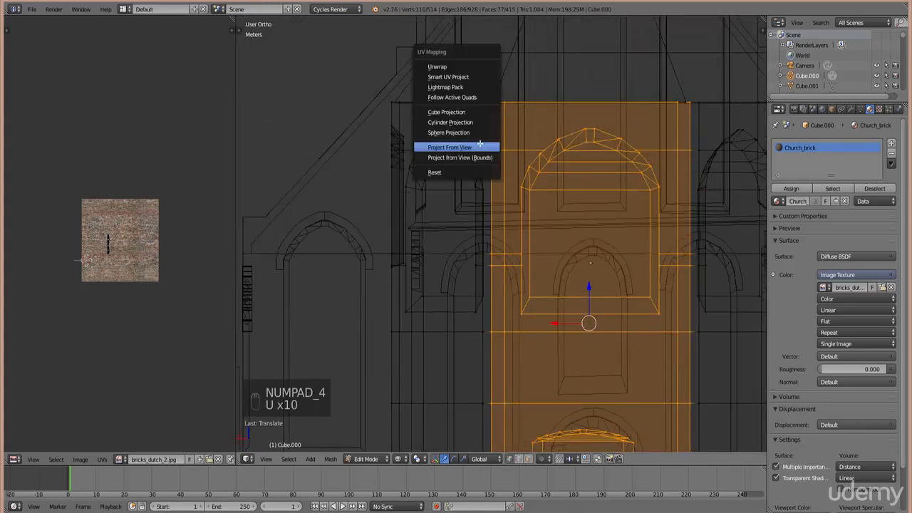
pyautogui.click(479, 145)
# - Add the right-corner geometry and select the end wall's whole UV island
pyautogui.press('b')
pyautogui.moveTo(67, 193); pyautogui.dragTo(162, 314)
pyautogui.press('KP_7')
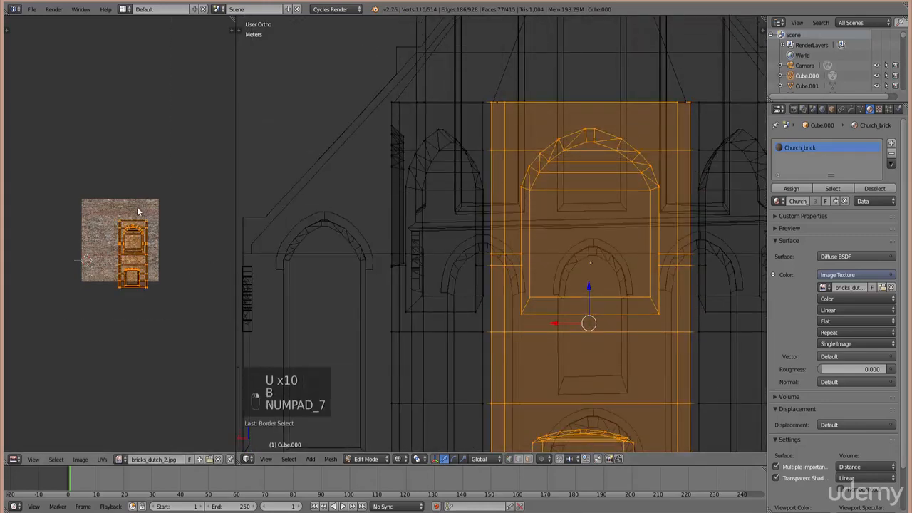
pyautogui.press('KP_7')
pyautogui.press('b')
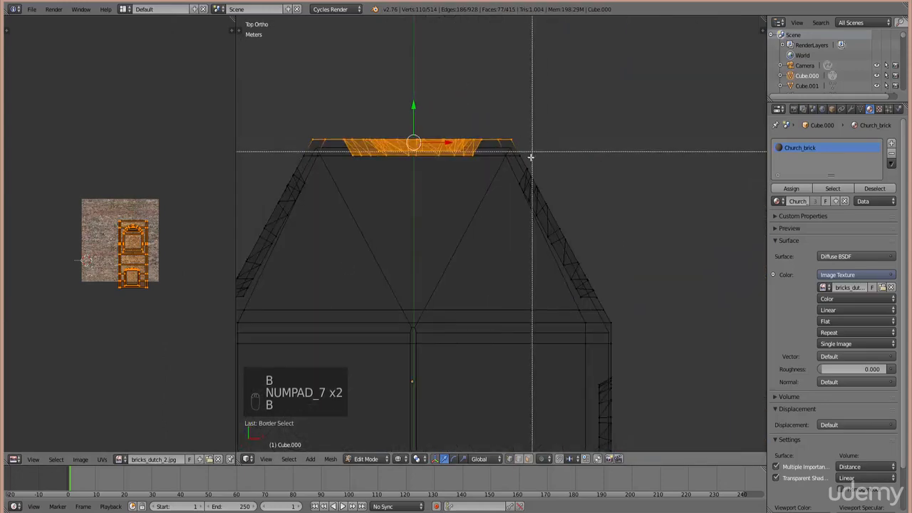
pyautogui.moveTo(526, 164); pyautogui.dragTo(512, 141)
pyautogui.rightClick(167, 280)
pyautogui.press('b')
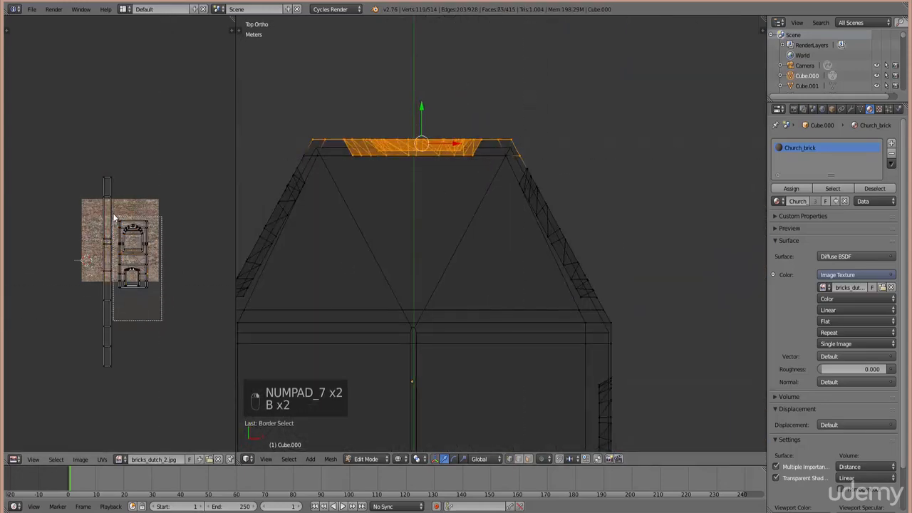
pyautogui.moveTo(114, 218); pyautogui.dragTo(114, 218)
# - Scale up the end wall's UV island and move it over the brick image
pyautogui.press('s')
pyautogui.click(151, 327)
pyautogui.press('g')
pyautogui.click(171, 366)
pyautogui.press('s')
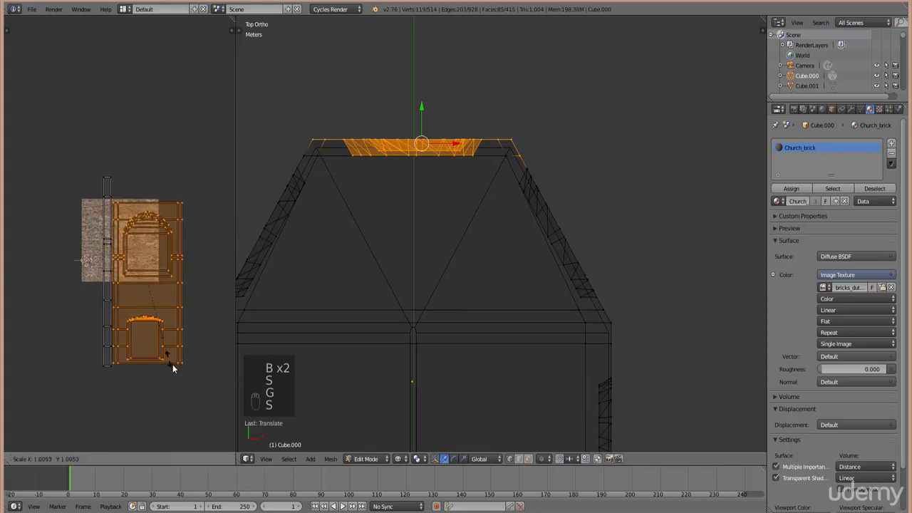
pyautogui.click(178, 371)
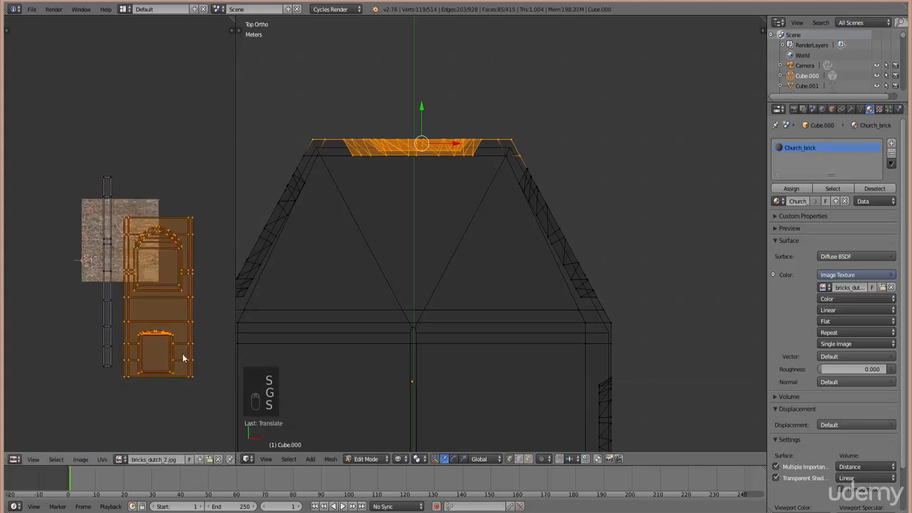
pyautogui.click(183, 402)
# - Raise the island higher on the texture, enlarge it further and nudge it left
pyautogui.press('g')
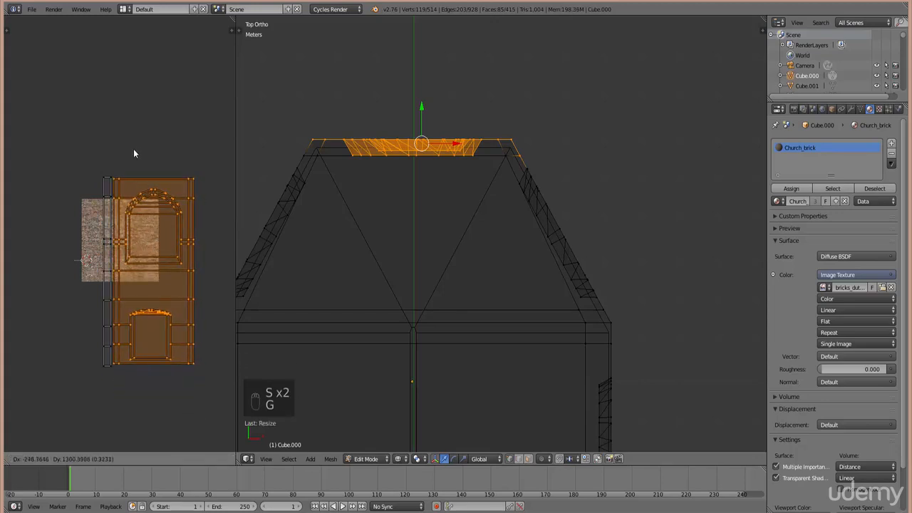
pyautogui.click(135, 150)
pyautogui.press('s')
pyautogui.press('s')
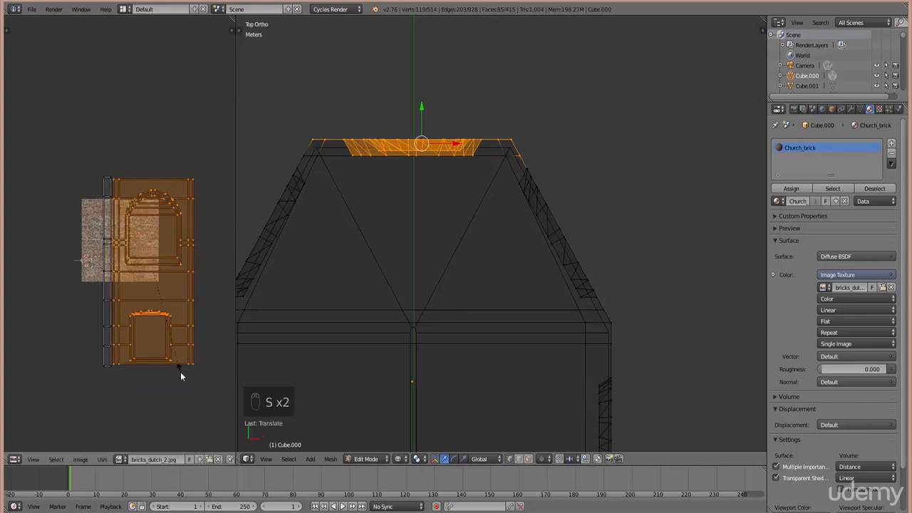
pyautogui.click(192, 384)
pyautogui.press('g')
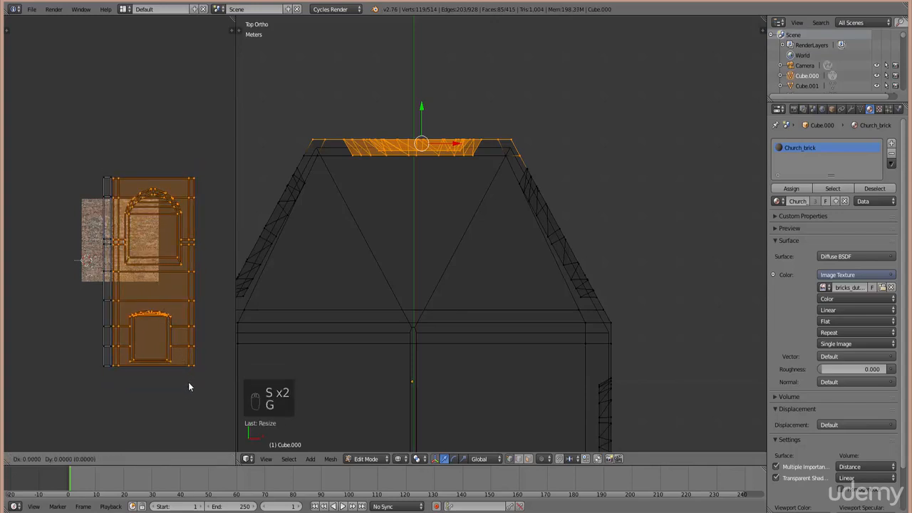
pyautogui.click(185, 379)
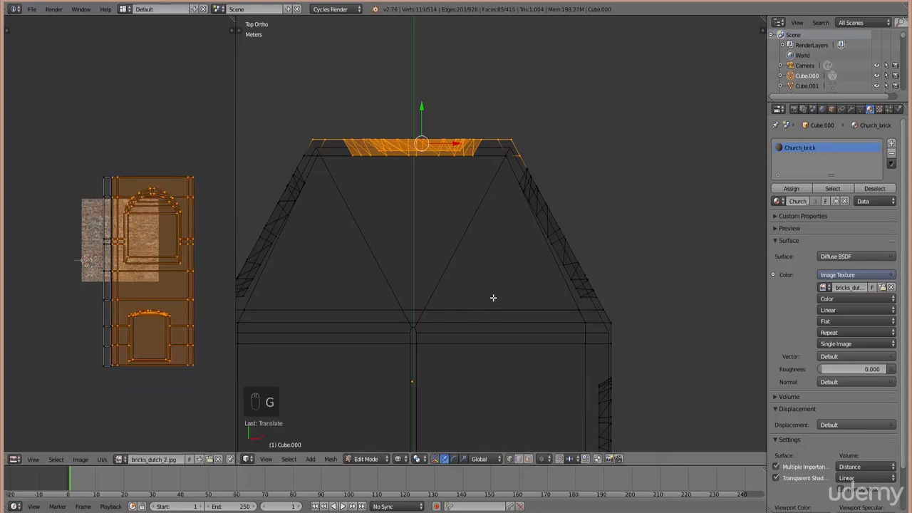
pyautogui.press('KP_7')
# - Switch the viewport shading to Texture and return to Object Mode
pyautogui.moveTo(546, 275)
pyautogui.mouseDown(button='middle')
pyautogui.moveTo(582, 306)
pyautogui.moveTo(626, 264)
pyautogui.mouseUp(button='middle')
pyautogui.press('z')
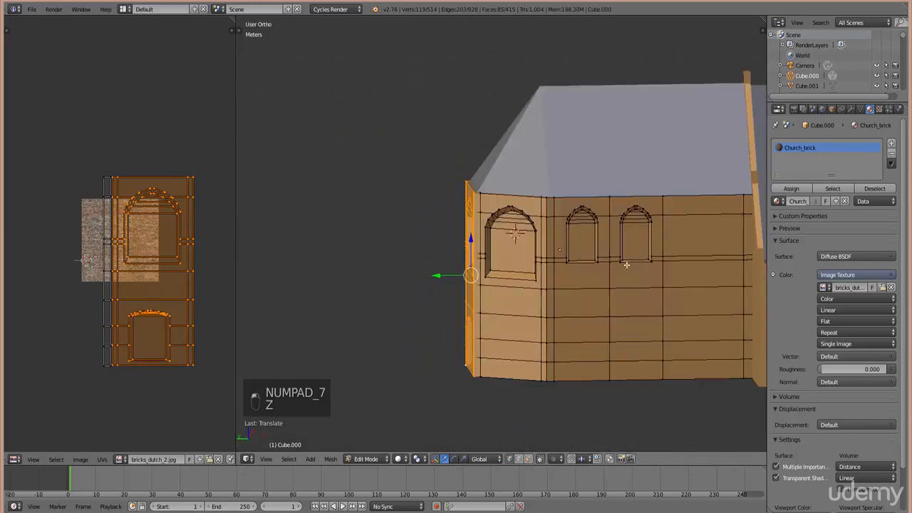
pyautogui.click(399, 459)
pyautogui.click(423, 414)
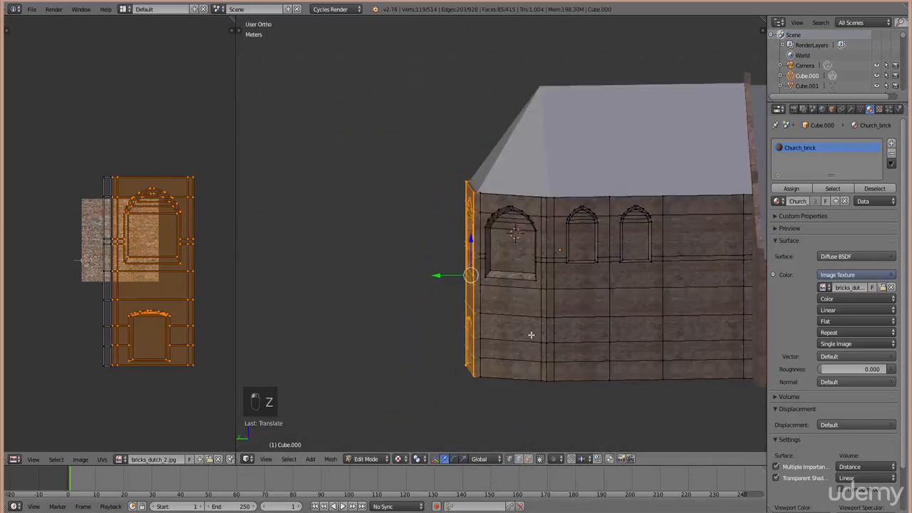
pyautogui.moveTo(530, 326)
pyautogui.mouseDown(button='middle')
pyautogui.moveTo(571, 322)
pyautogui.moveTo(558, 332)
pyautogui.mouseUp(button='middle')
pyautogui.press('Tab')
# - Orbit and zoom around the chapel and tower to inspect the brick-covered walls
pyautogui.scroll(-3, 570, 321)
pyautogui.scroll(2, 509, 317)
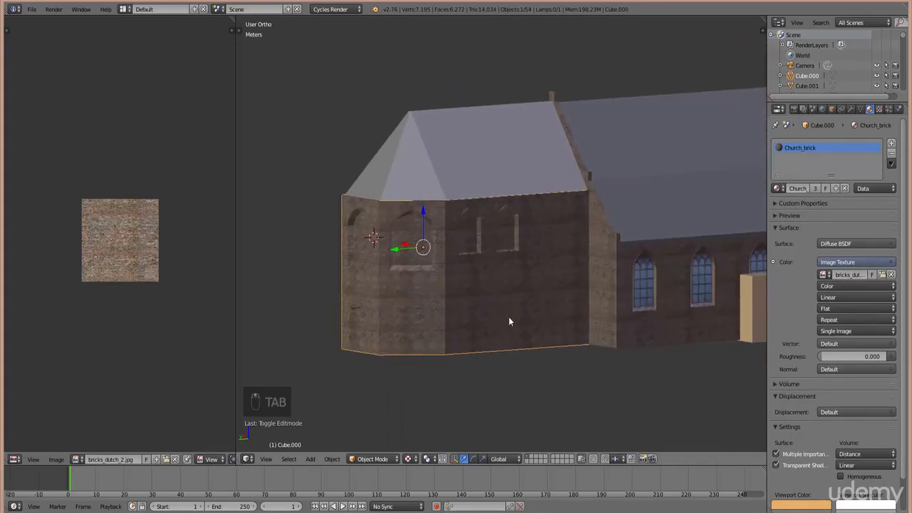
pyautogui.moveTo(509, 317)
pyautogui.mouseDown(button='middle')
pyautogui.moveTo(501, 324)
pyautogui.moveTo(509, 318)
pyautogui.mouseUp(button='middle')
pyautogui.scroll(3, 510, 318)
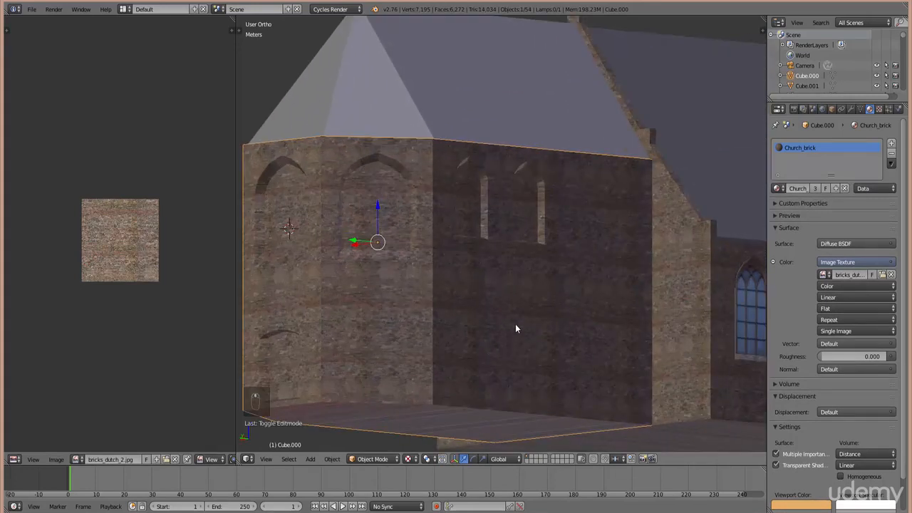
pyautogui.moveTo(482, 248); pyautogui.dragTo(466, 250, button='middle')
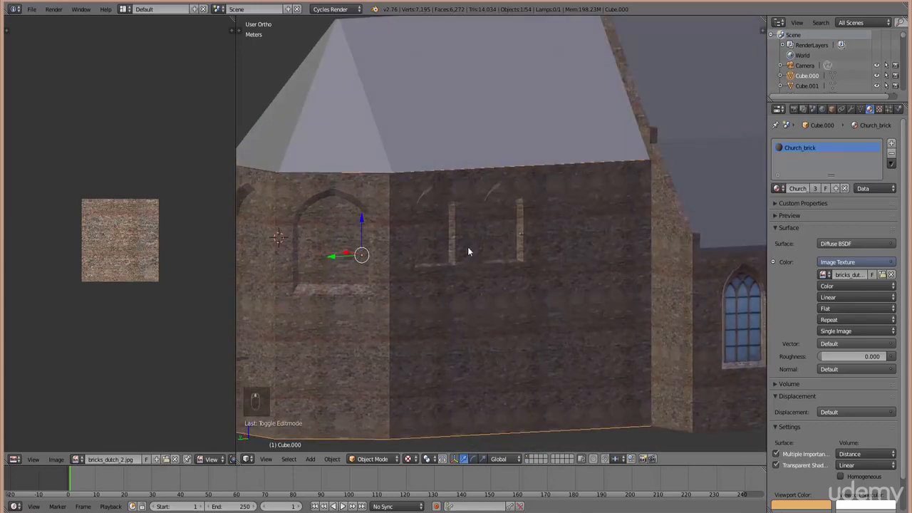
pyautogui.scroll(3, 468, 247)
pyautogui.scroll(3, 478, 281)
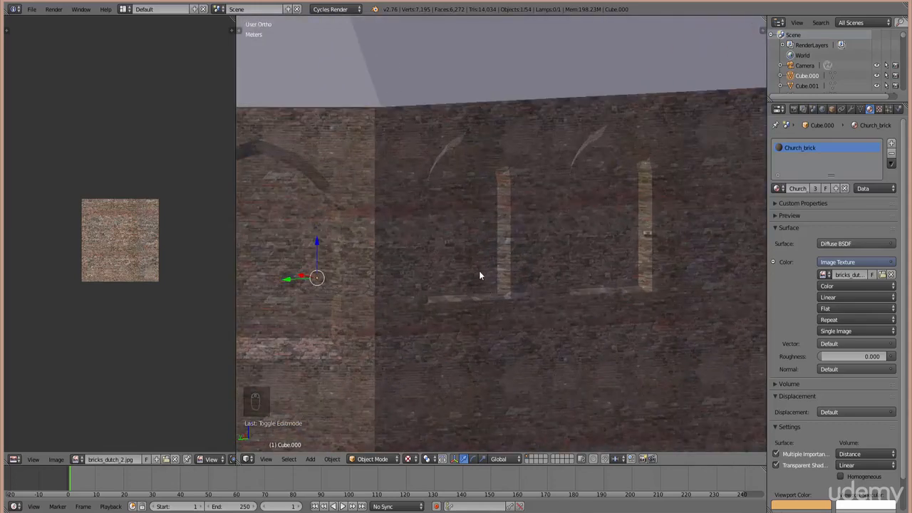
# - In wireframe Edit Mode, box-select the wall-edge vertices and move them left
pyautogui.press('KP_7')
pyautogui.press('Tab')
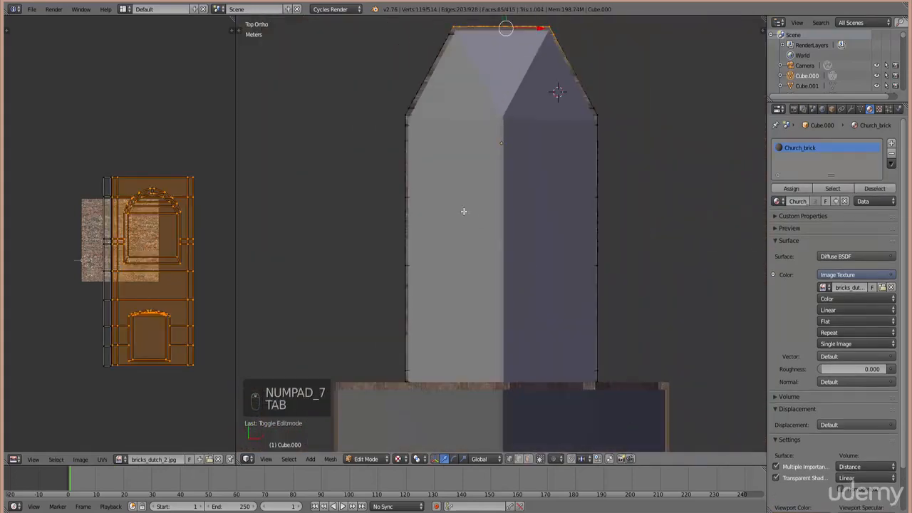
pyautogui.press('z')
pyautogui.keyDown('ctrl'); pyautogui.scroll(-4, 484, 305); pyautogui.keyUp('ctrl')
pyautogui.keyDown('shift'); pyautogui.scroll(-5, 479, 318); pyautogui.keyUp('shift')
pyautogui.scroll(2, 462, 320)
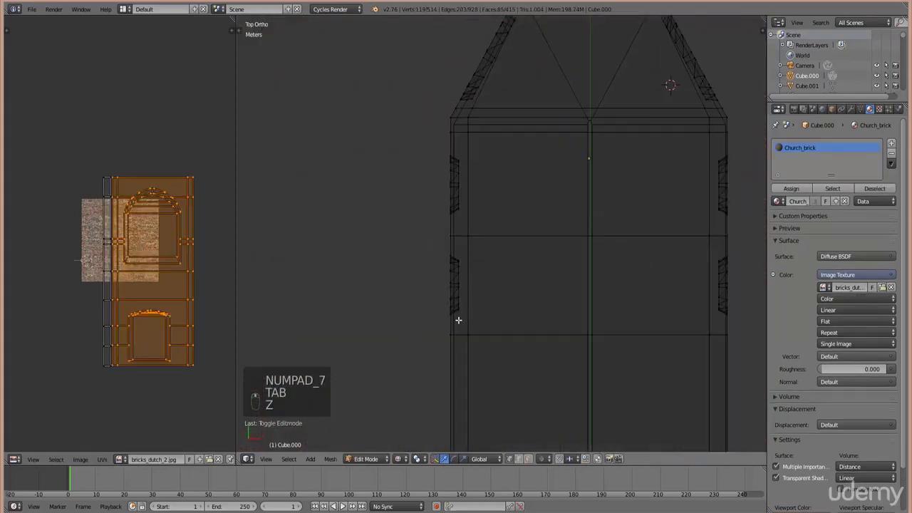
pyautogui.rightClick(463, 309)
pyautogui.scroll(3, 468, 308)
pyautogui.press('b')
pyautogui.moveTo(443, 375); pyautogui.dragTo(428, 92)
pyautogui.moveTo(465, 231); pyautogui.dragTo(428, 233)
# - Select all right-wall vertices and shift them slightly along X
pyautogui.scroll(-6, 442, 235)
pyautogui.keyDown('ctrl'); pyautogui.scroll(8, 499, 285); pyautogui.keyUp('ctrl')
pyautogui.scroll(6, 505, 303)
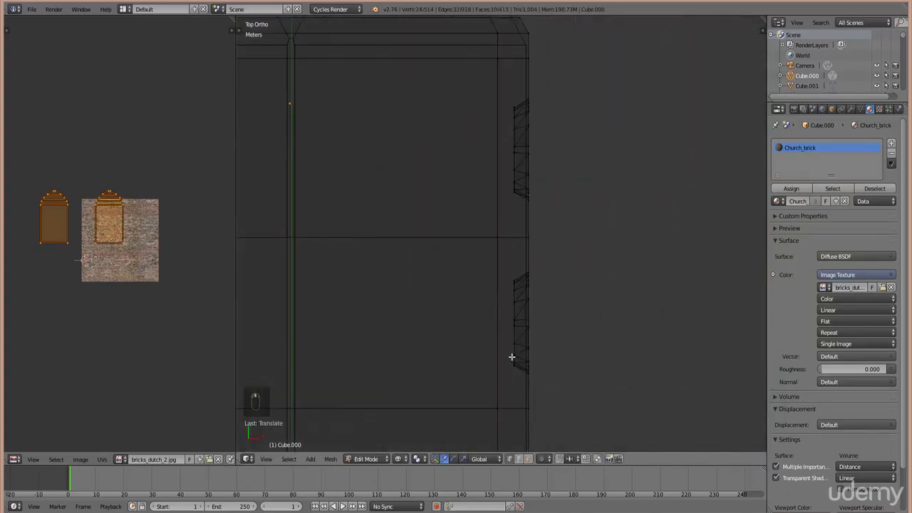
pyautogui.rightClick(514, 357)
pyautogui.press('b')
pyautogui.moveTo(520, 390); pyautogui.dragTo(492, 79)
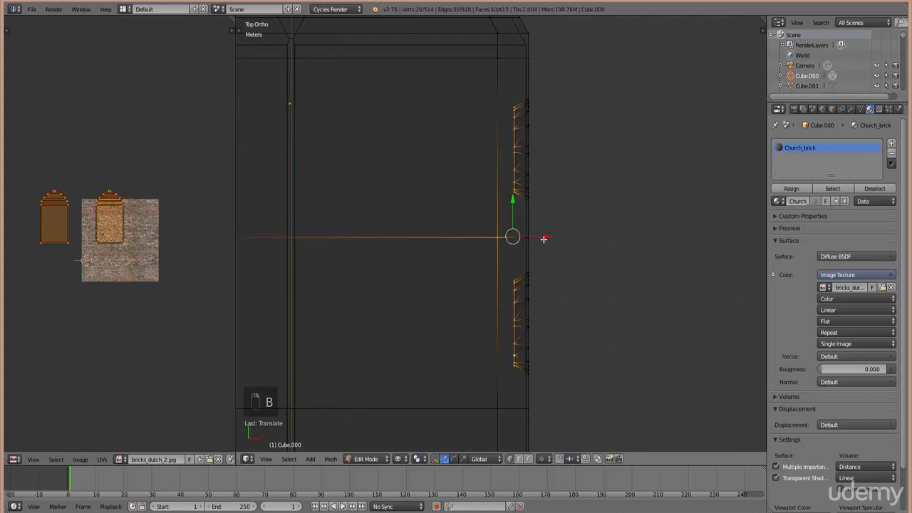
pyautogui.moveTo(546, 235); pyautogui.dragTo(576, 240)
pyautogui.scroll(-5, 462, 251)
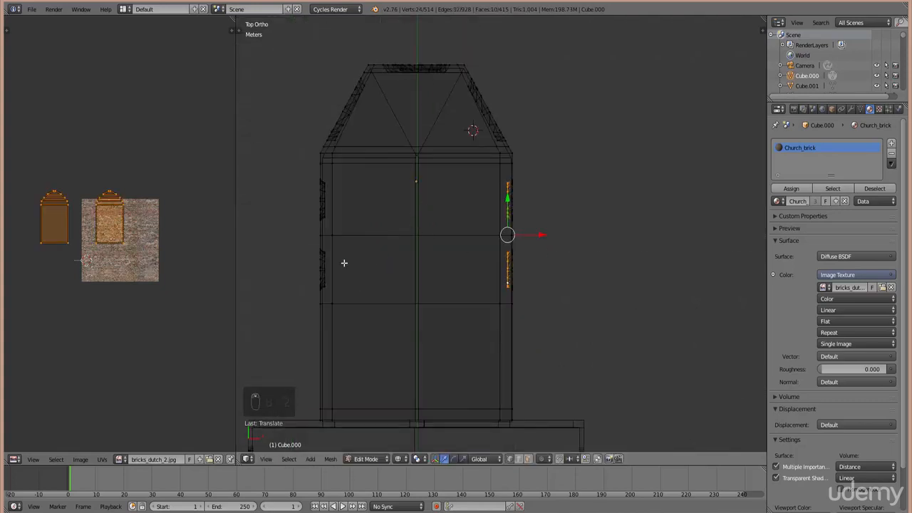
# - Select only the right arch window, then in Object Mode add a second material slot
pyautogui.moveTo(344, 263); pyautogui.dragTo(382, 252, button='middle')
pyautogui.moveTo(350, 291); pyautogui.dragTo(383, 244, button='middle')
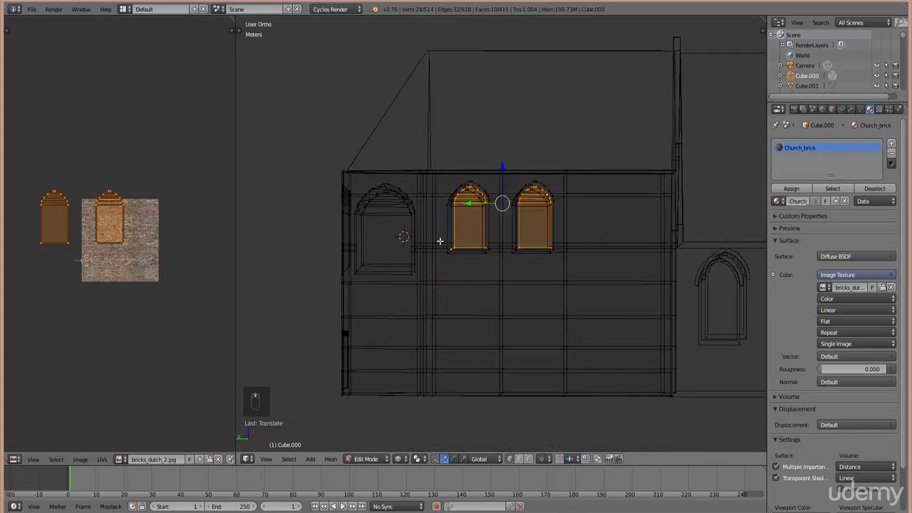
pyautogui.press('KP_1')
pyautogui.press('KP_4')
pyautogui.press('KP_4')
pyautogui.press('KP_4')
pyautogui.press('KP_4')
pyautogui.press('KP_4')
pyautogui.press('KP_4')
pyautogui.press('KP_4')
pyautogui.press('KP_4')
pyautogui.press('KP_4')
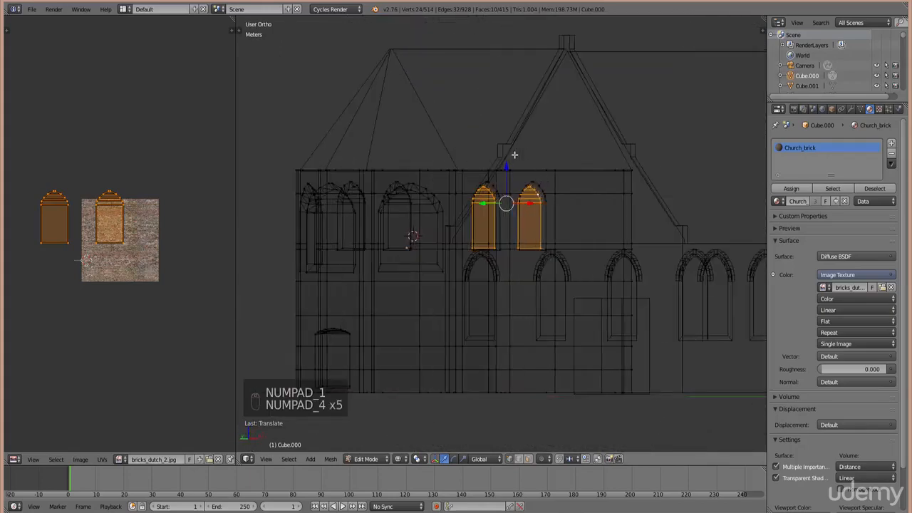
pyautogui.scroll(4, 587, 228)
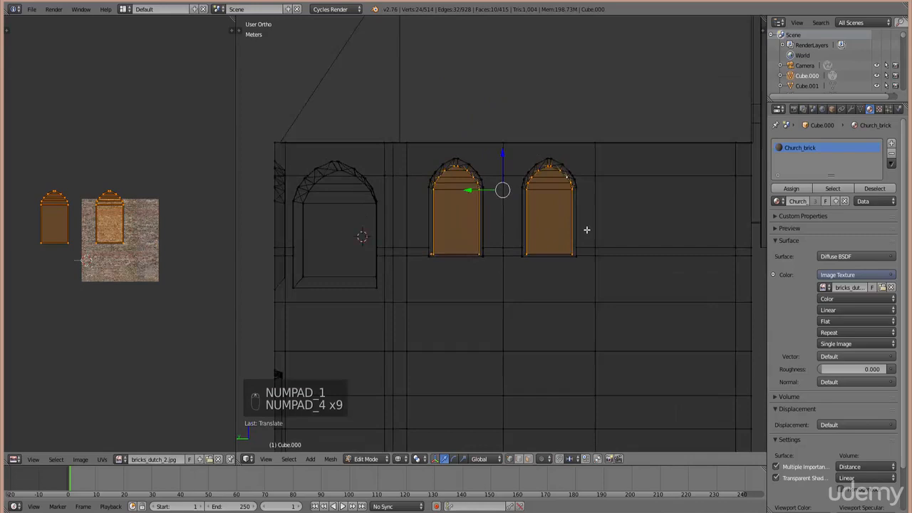
pyautogui.rightClick(610, 271)
pyautogui.press('b')
pyautogui.moveTo(624, 299); pyautogui.dragTo(521, 111)
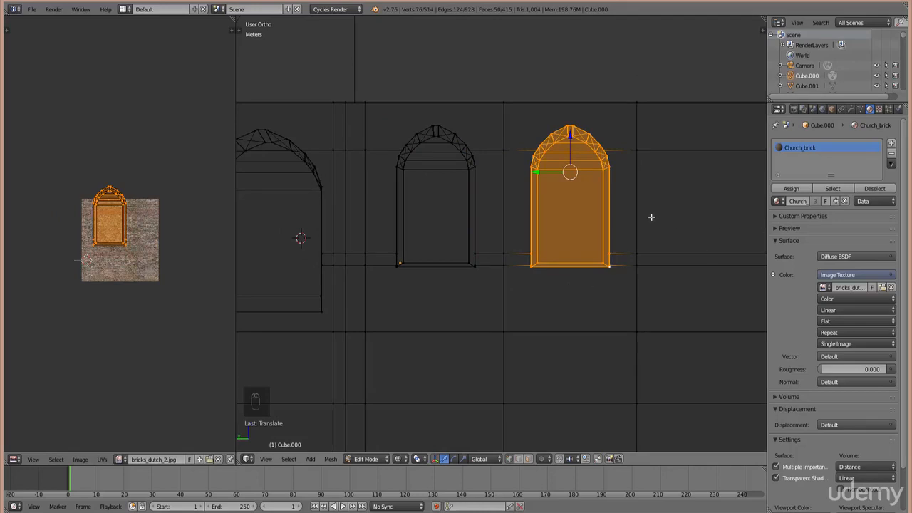
pyautogui.press('Tab')
pyautogui.click(893, 143)
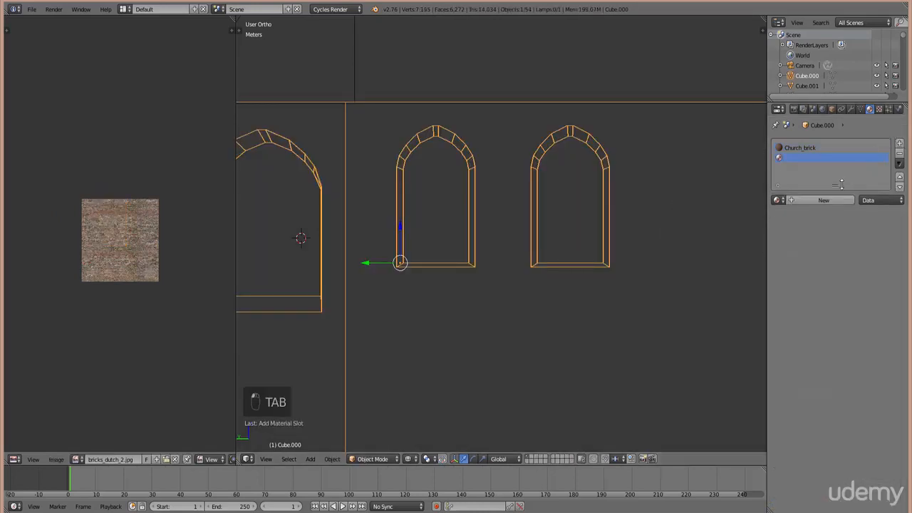
# - Add a new material with an Image Texture colour loaded from church_side_tall.jpg, then re-enter Edit Mode
pyautogui.click(826, 202)
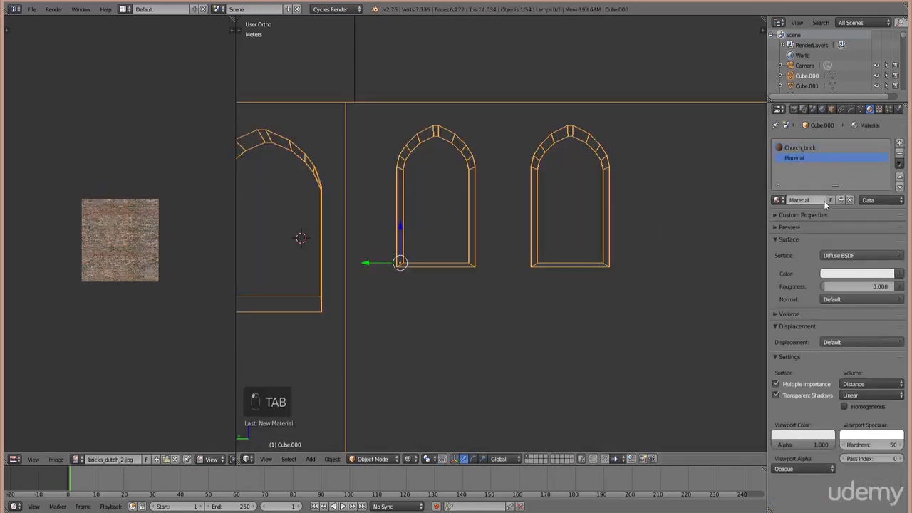
pyautogui.click(900, 276)
pyautogui.click(722, 241)
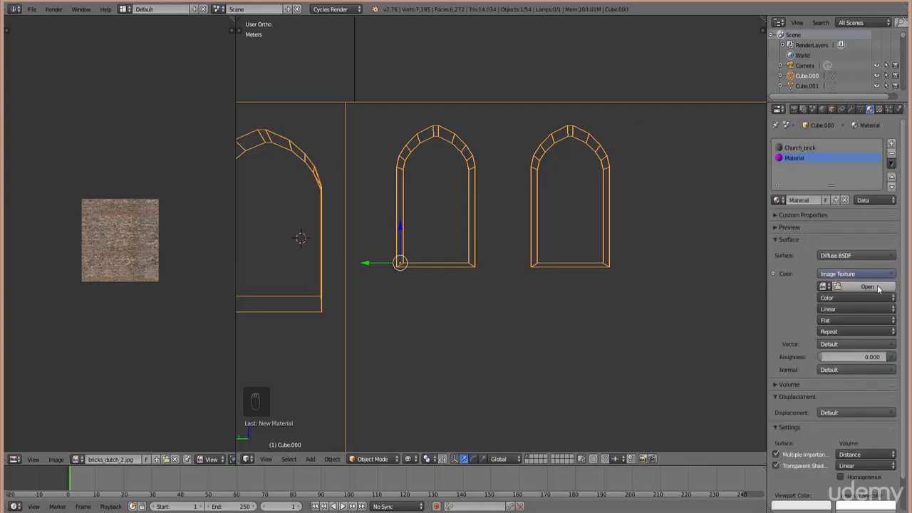
pyautogui.click(867, 286)
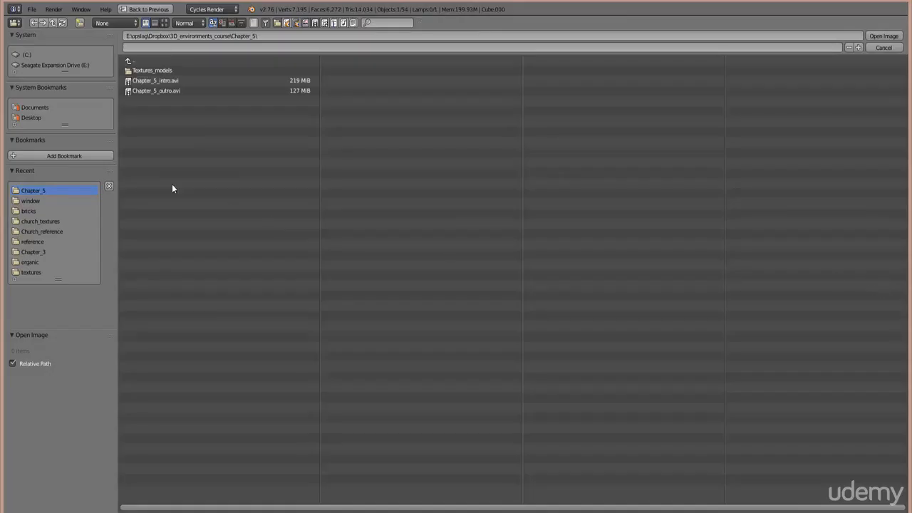
pyautogui.click(32, 200)
pyautogui.click(165, 22)
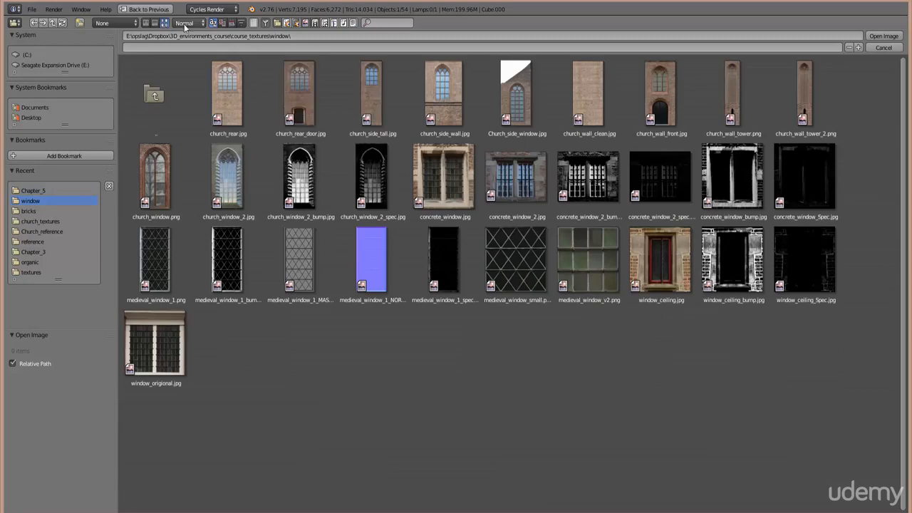
pyautogui.click(367, 89)
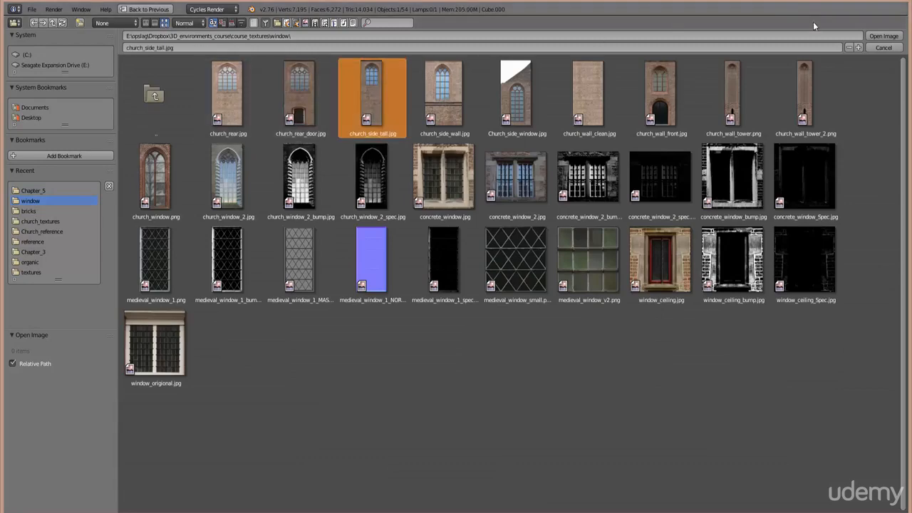
pyautogui.click(884, 36)
pyautogui.press('Tab')
# - Box-select the right window arch and project its UVs from the front view
pyautogui.press('b')
pyautogui.press('b')
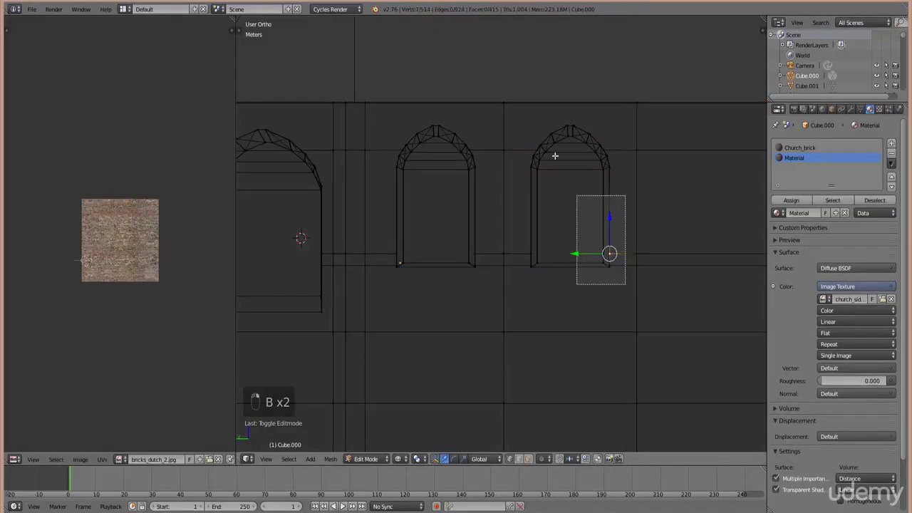
pyautogui.moveTo(555, 155); pyautogui.dragTo(524, 118)
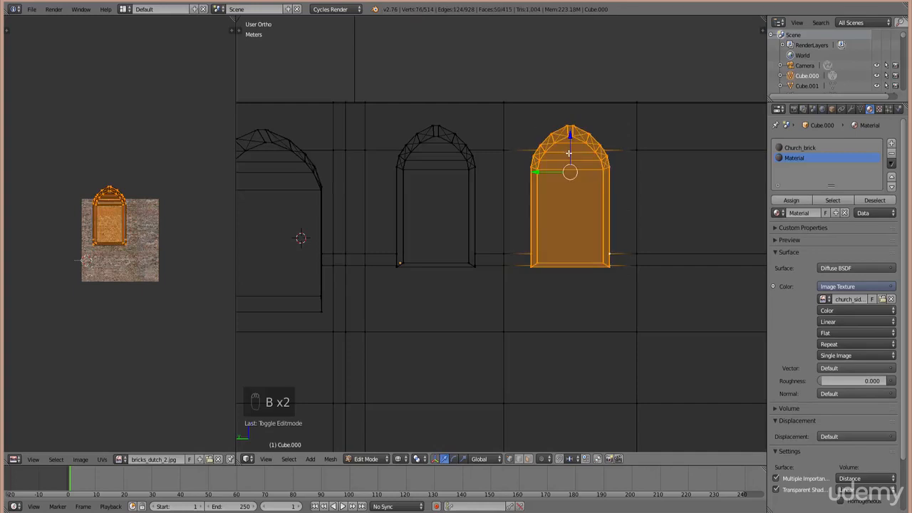
pyautogui.press('u')
pyautogui.click(564, 228)
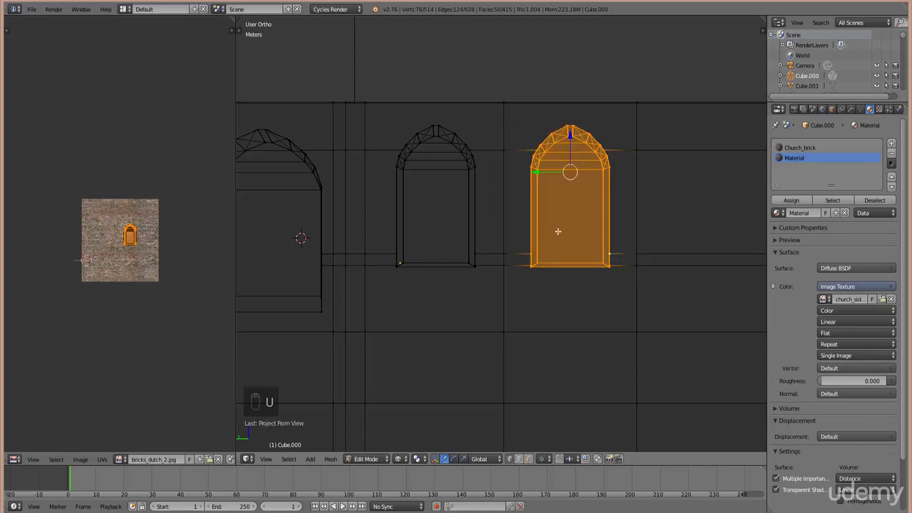
# - Rename the new material to tall_wall_window
pyautogui.click(121, 459)
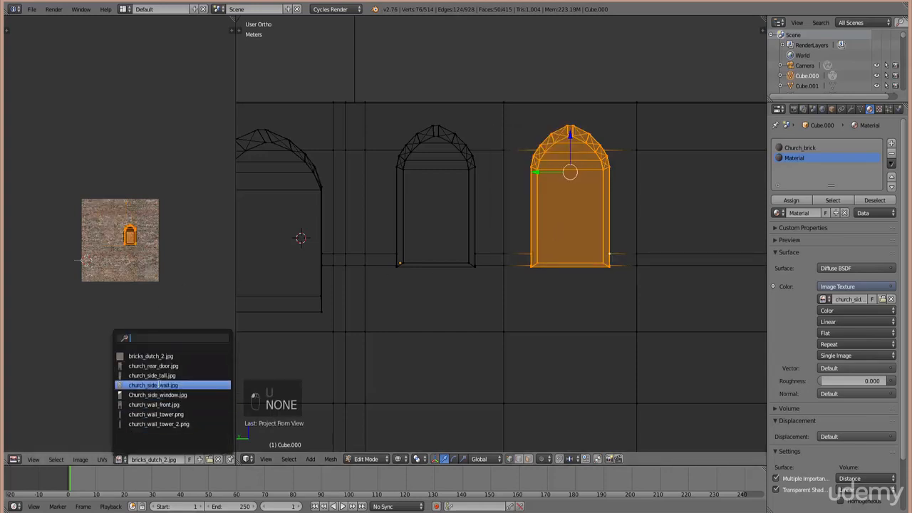
pyautogui.click(800, 212)
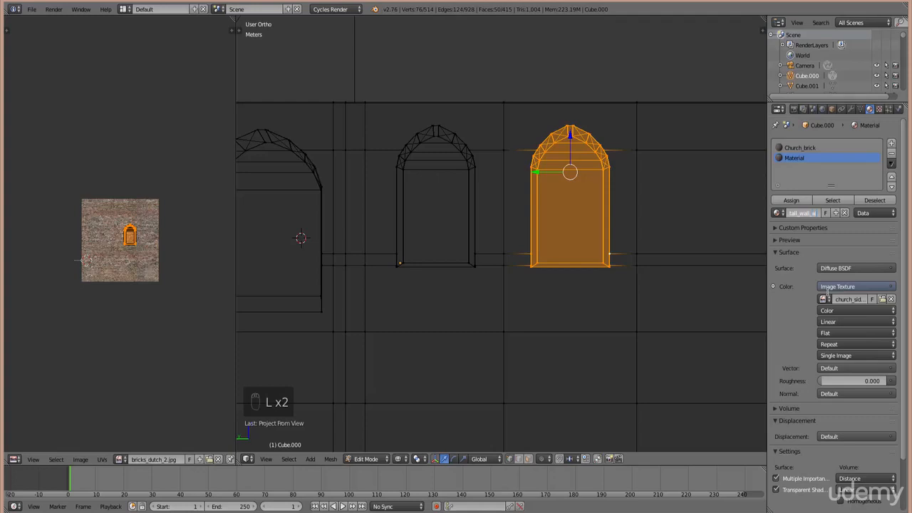
pyautogui.press('Return')
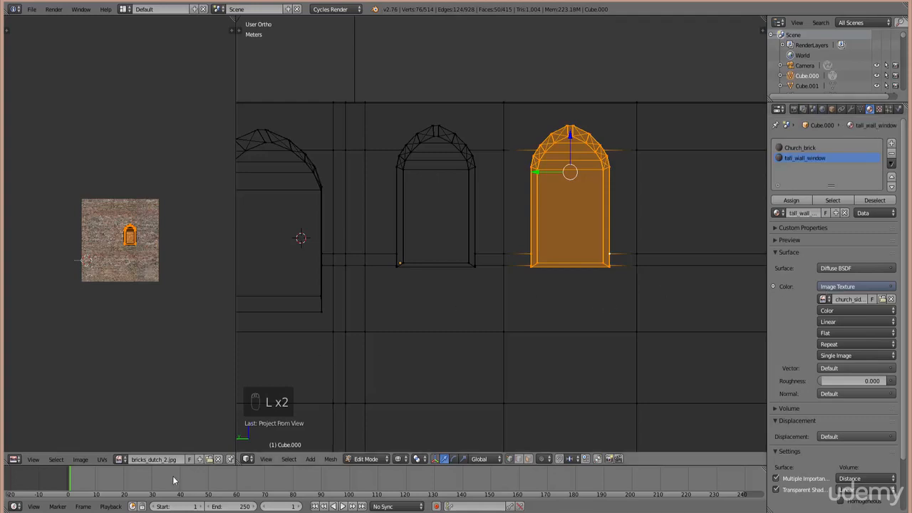
# - Show church_side_tall.jpg behind the UVs, reproject the arch, and assign it tall_wall_window
pyautogui.click(107, 462)
pyautogui.click(119, 463)
pyautogui.write('ta')
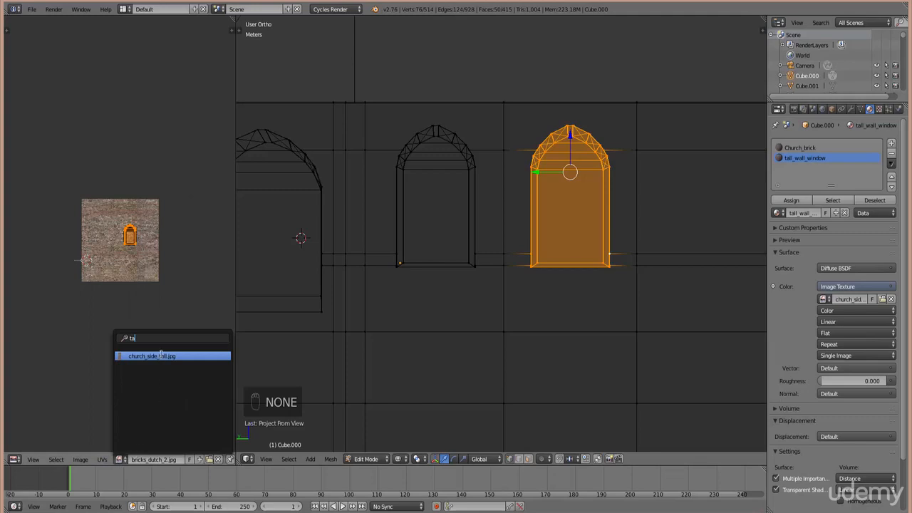
pyautogui.click(161, 356)
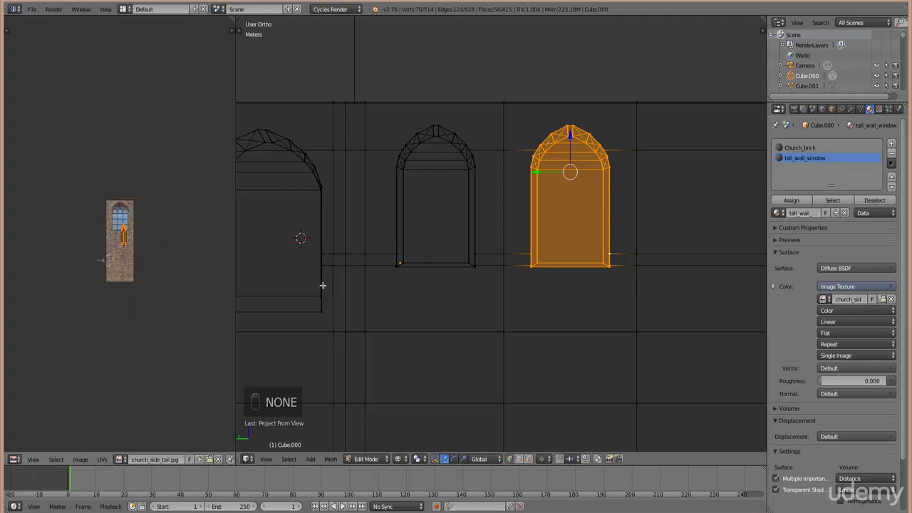
pyautogui.press('u')
pyautogui.click(468, 271)
pyautogui.scroll(3, 492, 275)
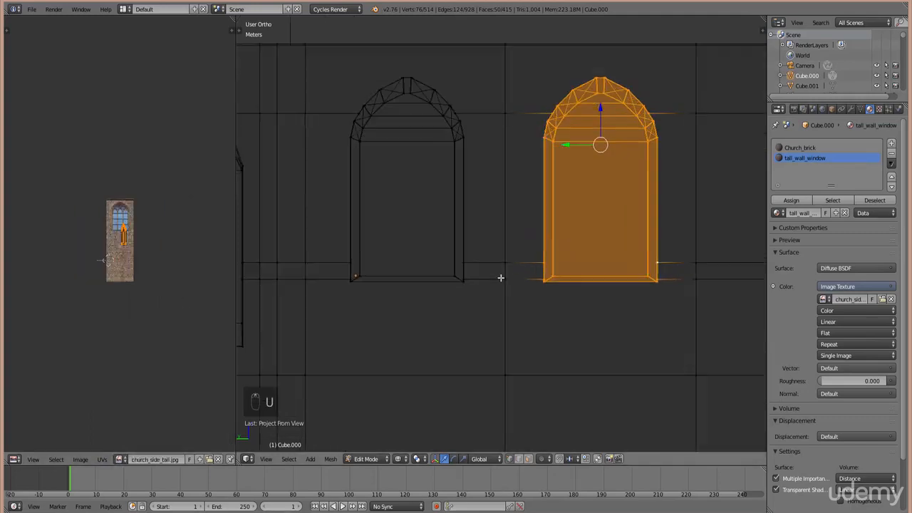
pyautogui.click(791, 201)
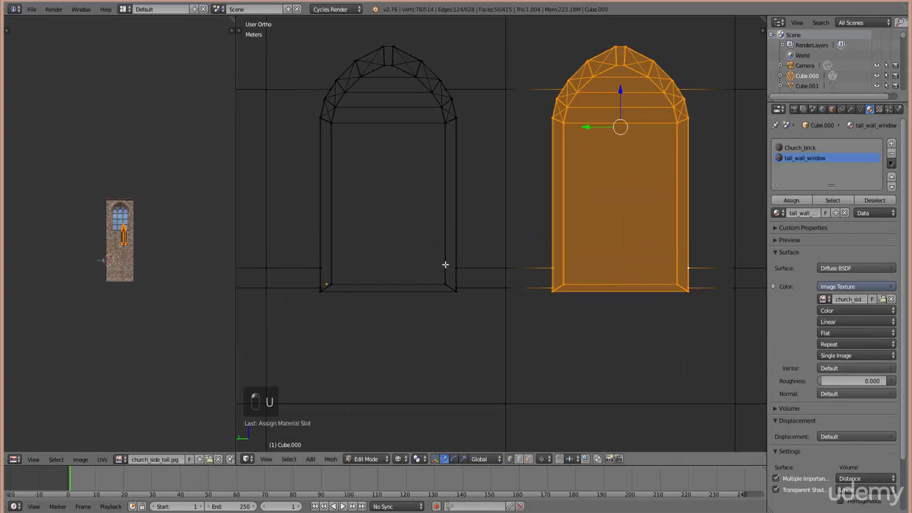
# - Reproject the arch UVs and roughly enlarge and move the island over the photo's window
pyautogui.press('u')
pyautogui.click(516, 300)
pyautogui.scroll(6, 147, 287)
pyautogui.press('s')
pyautogui.click(173, 291)
pyautogui.scroll(1, 174, 291)
pyautogui.moveTo(182, 325); pyautogui.dragTo(145, 414, button='middle')
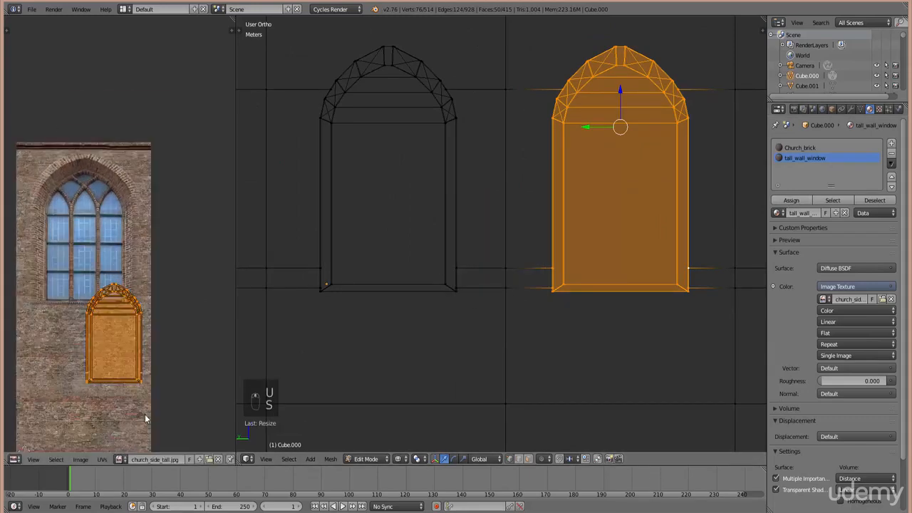
pyautogui.scroll(1, 144, 414)
pyautogui.press('g')
pyautogui.click(108, 299)
pyautogui.scroll(2, 108, 299)
# - Rescale and reposition the UV island repeatedly to fit the window arch
pyautogui.press('s')
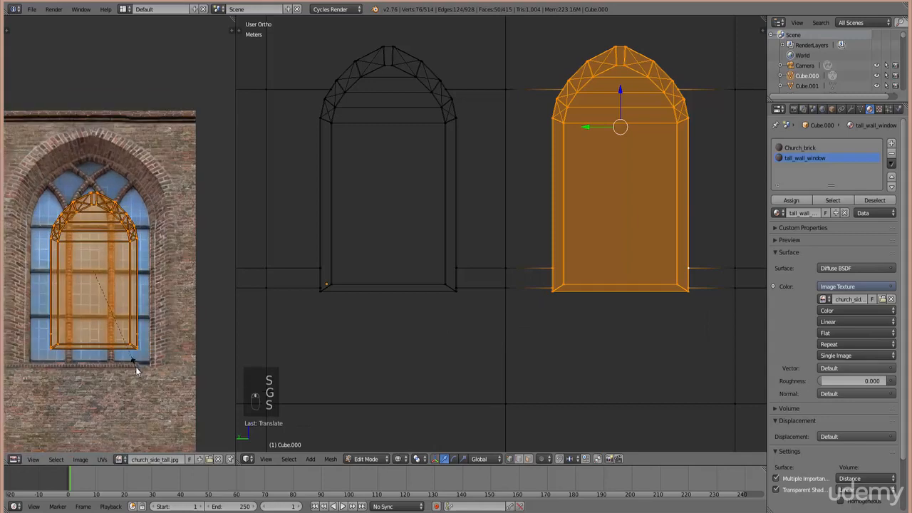
pyautogui.click(148, 401)
pyautogui.press('g')
pyautogui.click(142, 387)
pyautogui.press('s')
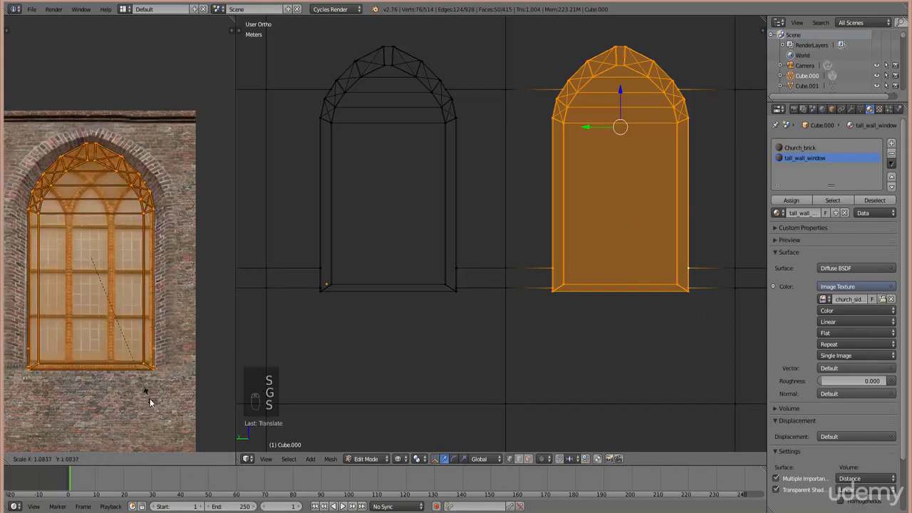
pyautogui.click(151, 402)
pyautogui.press('g')
pyautogui.click(149, 396)
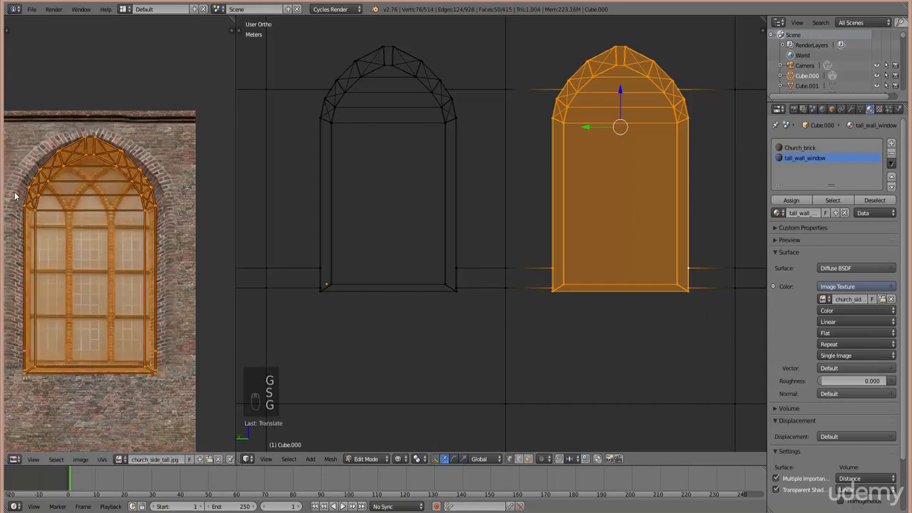
pyautogui.press('g')
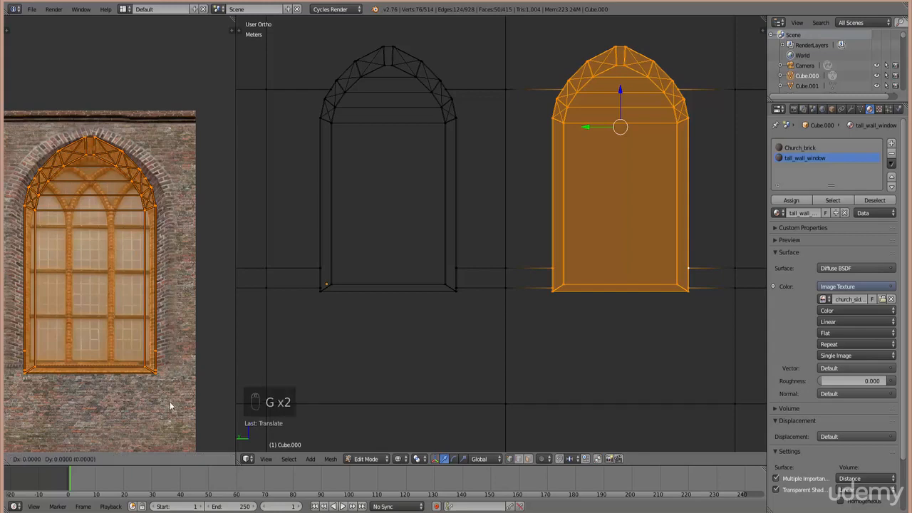
pyautogui.click(152, 382)
# - Widen the UV island horizontally and nudge it into its final place over the window
pyautogui.press('s')
pyautogui.press('x')
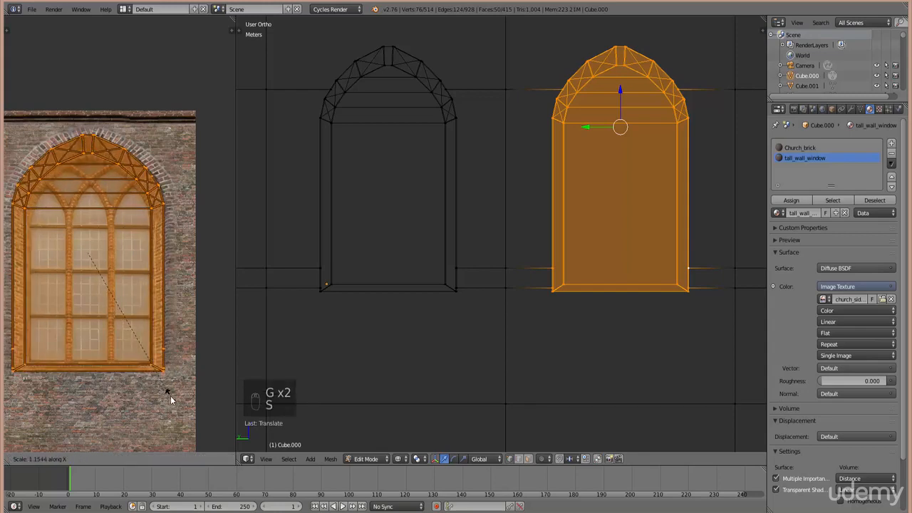
pyautogui.click(170, 396)
pyautogui.press('s')
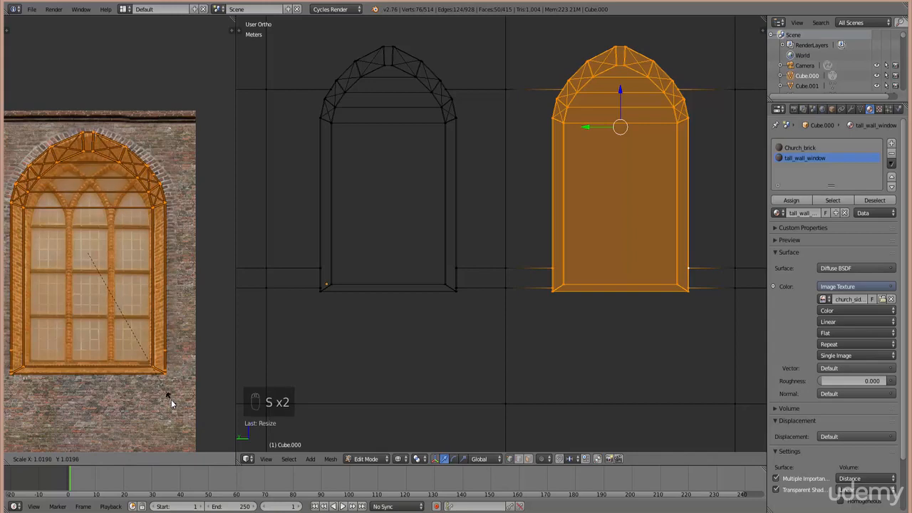
pyautogui.press('s')
pyautogui.click(169, 403)
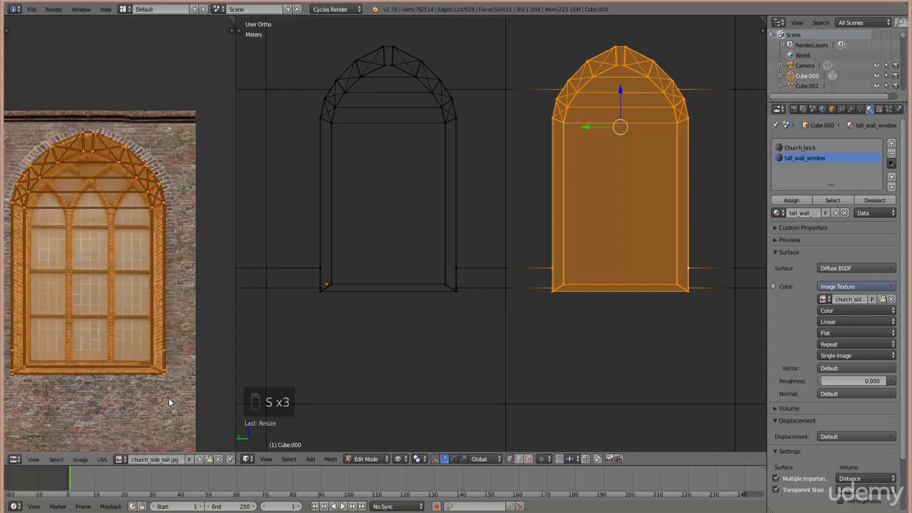
pyautogui.press('g')
pyautogui.click(171, 397)
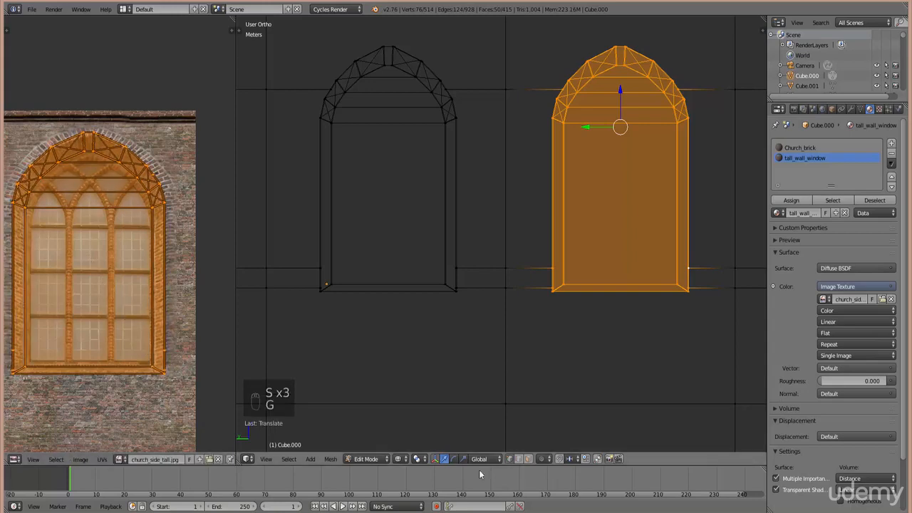
# - Switch viewport shading to Texture to see the arched window photo on the wall
pyautogui.click(417, 459)
pyautogui.click(421, 415)
pyautogui.keyDown('shift'); pyautogui.moveTo(566, 199); pyautogui.dragTo(566, 287, button='middle'); pyautogui.keyUp('shift')
# - Frame the window mesh, deselect, and orbit out to inspect the textured church and photo
pyautogui.moveTo(603, 257); pyautogui.dragTo(561, 264, button='middle')
pyautogui.press('Tab')
pyautogui.press('Tab')
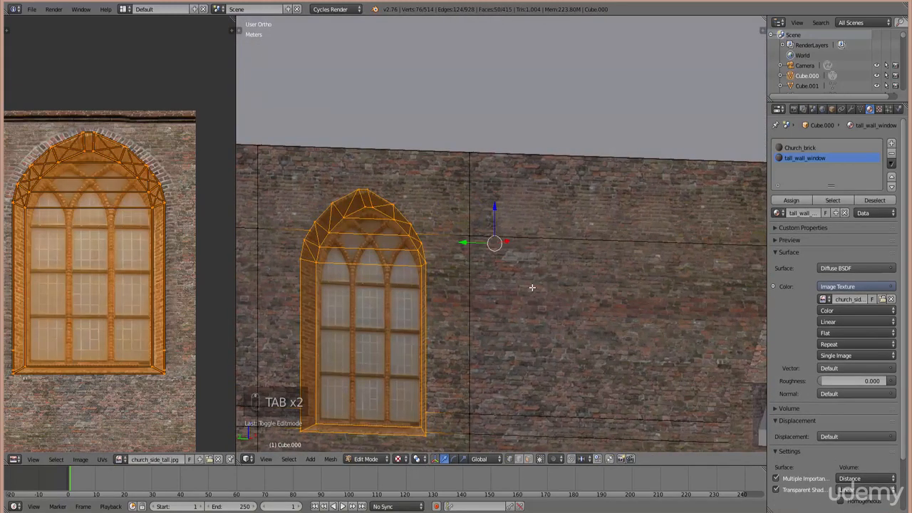
pyautogui.press('ctrl+KP_Decimal')
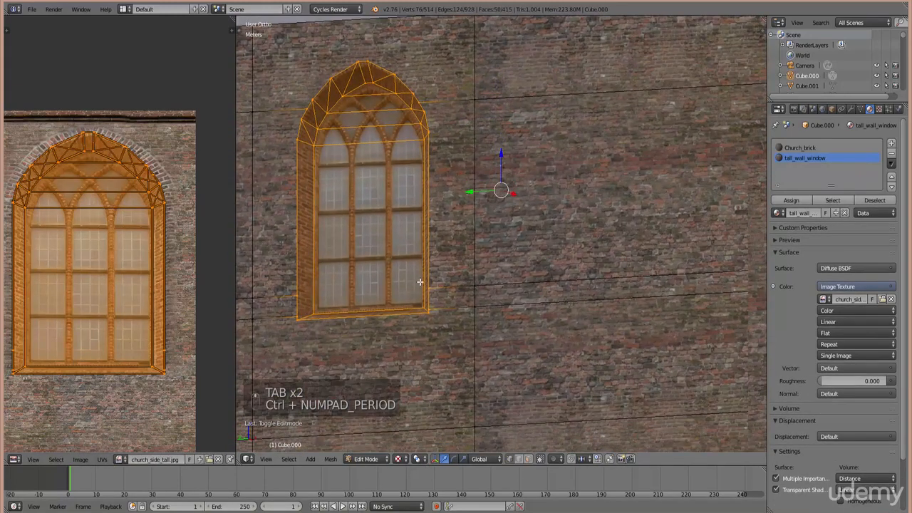
pyautogui.press('Tab')
pyautogui.press('a')
pyautogui.press('a')
pyautogui.scroll(-6, 453, 279)
pyautogui.moveTo(433, 288); pyautogui.dragTo(506, 283, button='middle')
pyautogui.scroll(5, 508, 287)
pyautogui.keyDown('ctrl'); pyautogui.scroll(10, 550, 322); pyautogui.keyUp('ctrl')
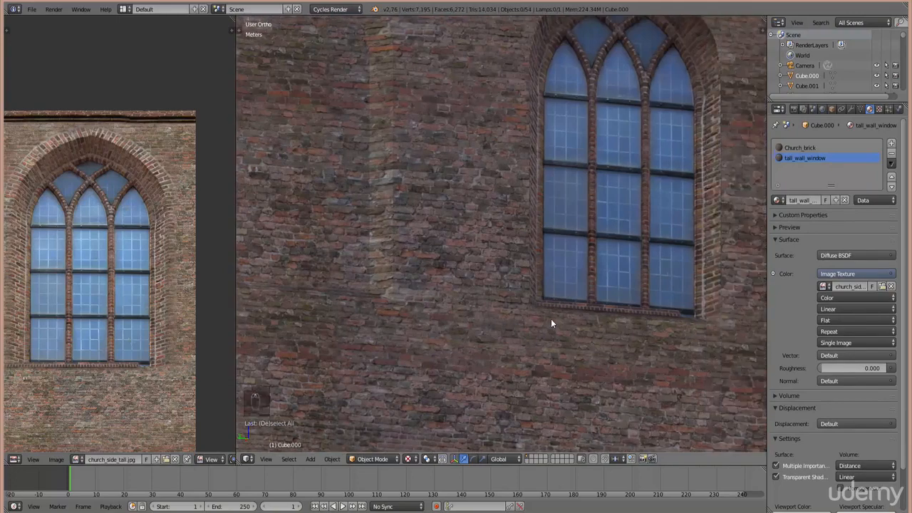
pyautogui.scroll(3, 132, 382)
pyautogui.moveTo(116, 288); pyautogui.dragTo(103, 163, button='middle')
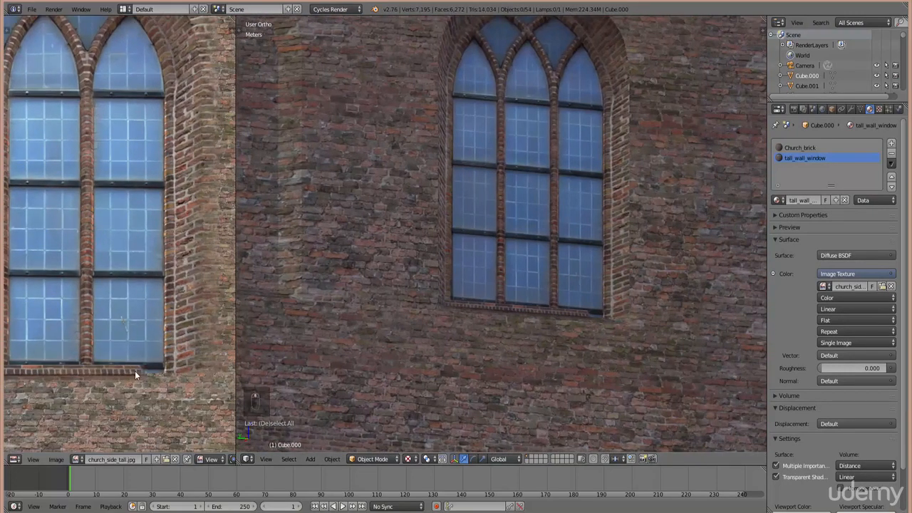
pyautogui.scroll(-2, 497, 247)
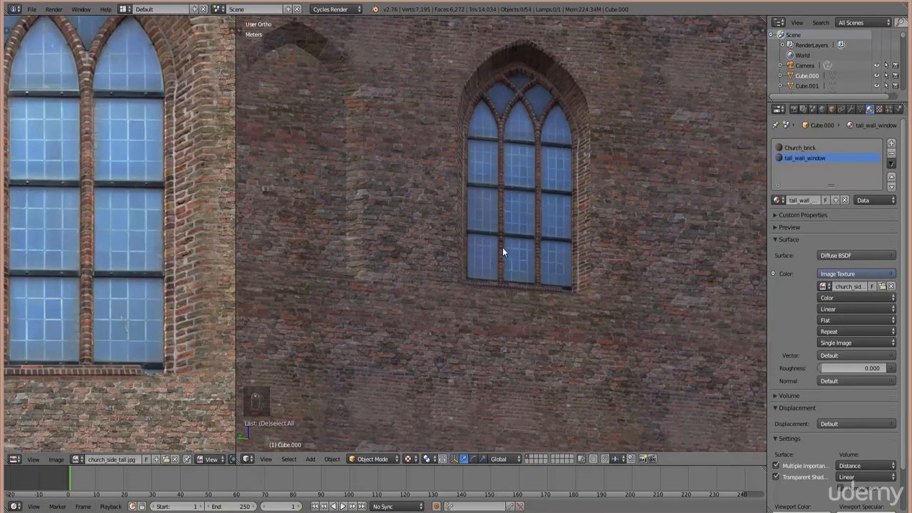
pyautogui.scroll(2, 630, 260)
# - Slightly enlarge the window's UVs and return to Object Mode to check the result
pyautogui.press('Tab')
pyautogui.scroll(-2, 186, 356)
pyautogui.press('s')
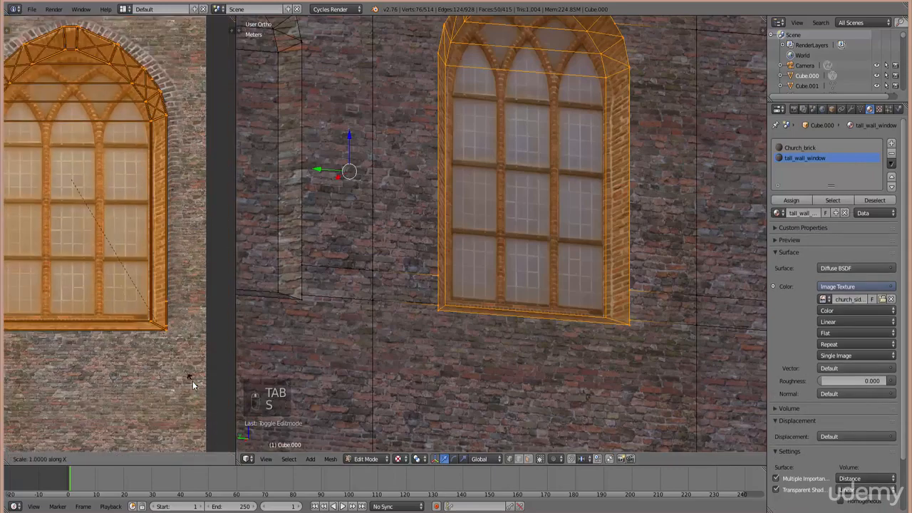
pyautogui.click(12, 396)
pyautogui.press('Tab')
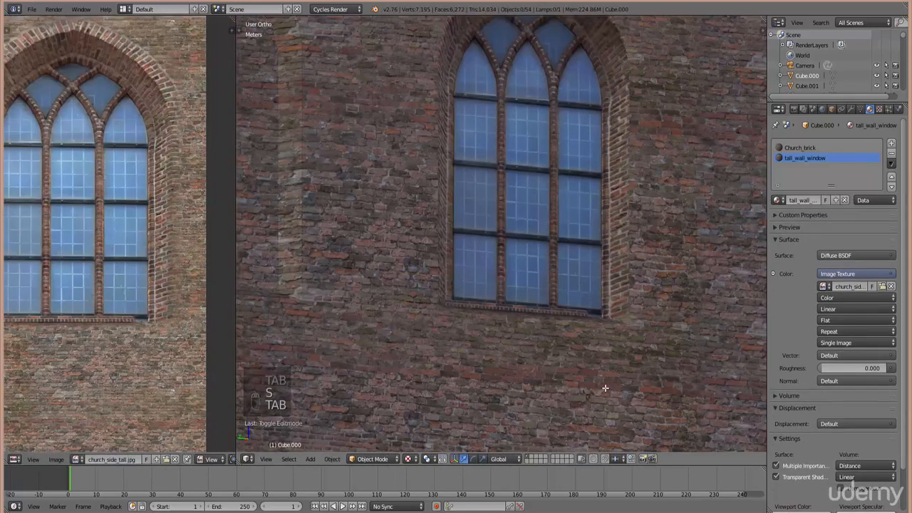
pyautogui.scroll(-3, 607, 387)
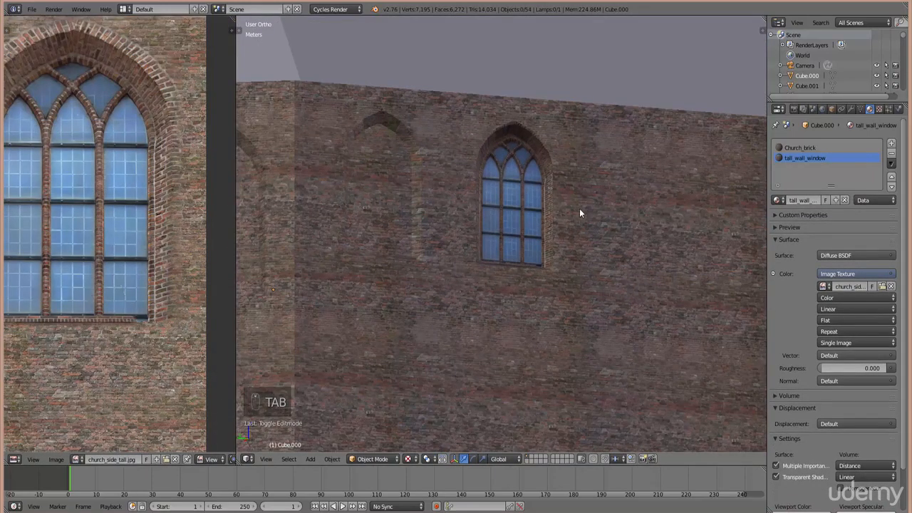
# - In Edit Mode, switch to top wireframe view and select the upper-left window geometry
pyautogui.press('Tab')
pyautogui.press('KP_7')
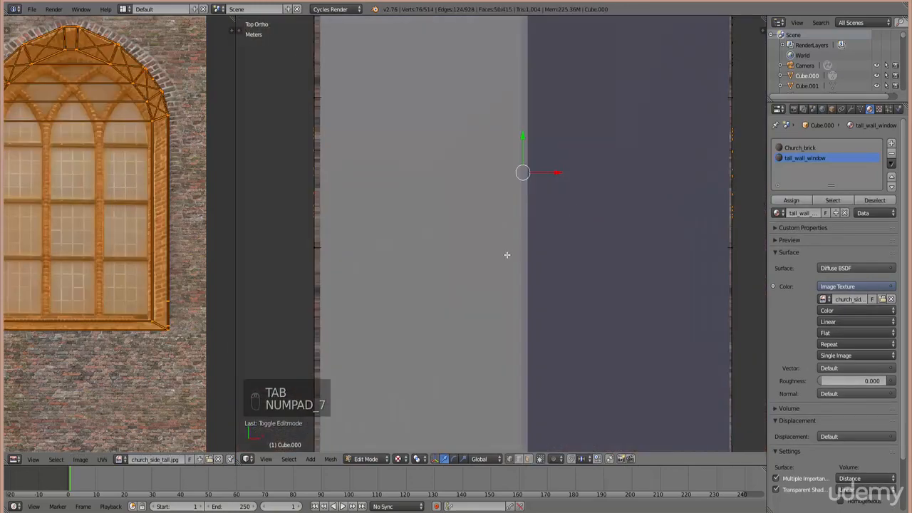
pyautogui.moveTo(402, 362); pyautogui.dragTo(458, 209, button='middle')
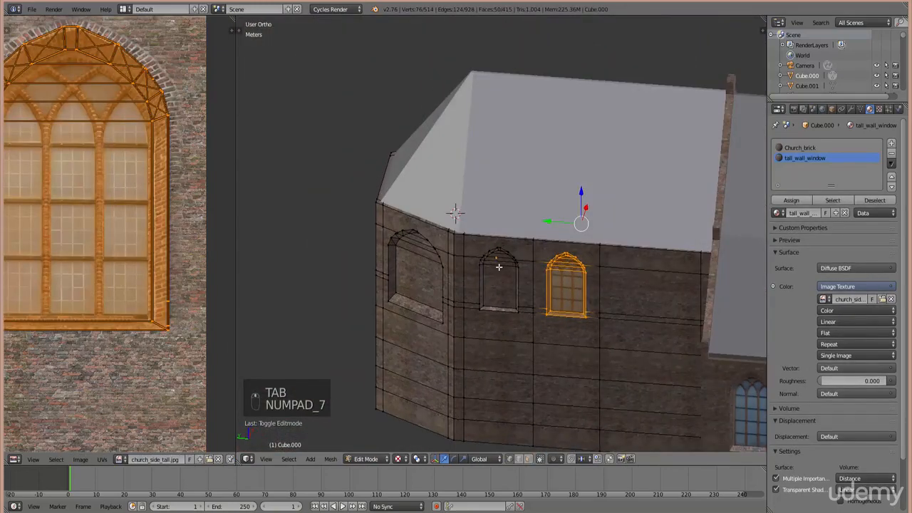
pyautogui.press('KP_7')
pyautogui.press('z')
pyautogui.keyDown('ctrl'); pyautogui.scroll(-5, 491, 283); pyautogui.keyUp('ctrl')
pyautogui.scroll(5, 489, 287)
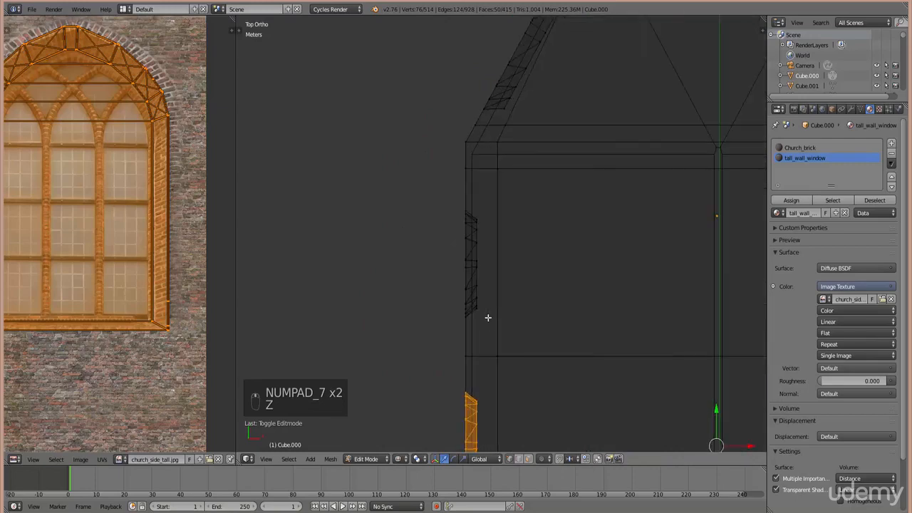
pyautogui.rightClick(488, 318)
pyautogui.press('b')
pyautogui.moveTo(492, 332); pyautogui.dragTo(434, 198)
# - From a front view, select the second window inset, project UVs from view, and assign tall_wall_window
pyautogui.press('KP_4')
pyautogui.press('KP_4')
pyautogui.press('KP_4')
pyautogui.press('KP_4')
pyautogui.press('KP_4')
pyautogui.press('KP_4')
pyautogui.press('KP_4')
pyautogui.press('KP_4')
pyautogui.press('KP_4')
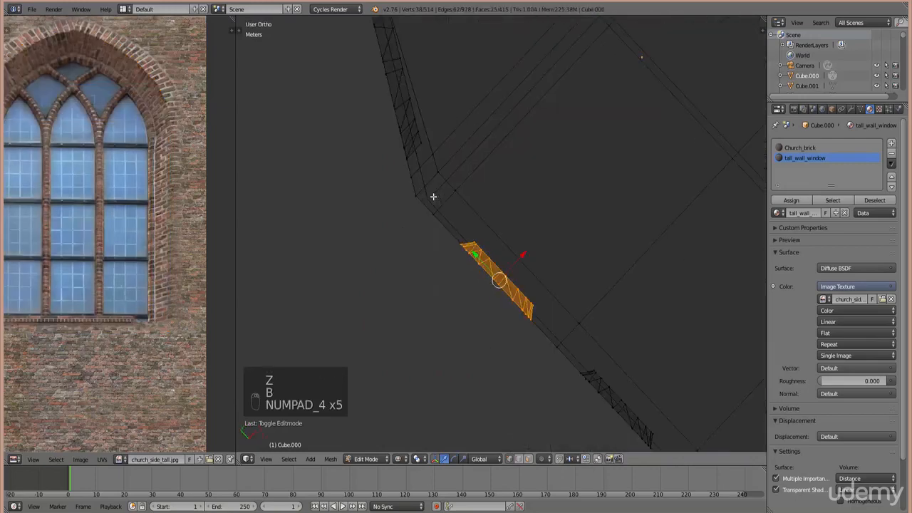
pyautogui.press('KP_2')
pyautogui.press('KP_2')
pyautogui.press('KP_2')
pyautogui.press('KP_2')
pyautogui.press('KP_2')
pyautogui.press('KP_2')
pyautogui.press('KP_2')
pyautogui.press('KP_2')
pyautogui.press('KP_2')
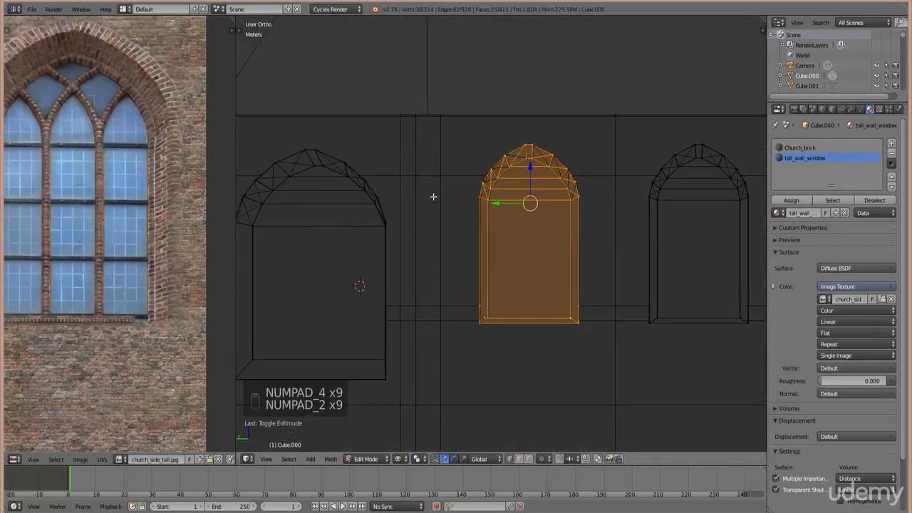
pyautogui.press('b')
pyautogui.moveTo(588, 352); pyautogui.dragTo(461, 128)
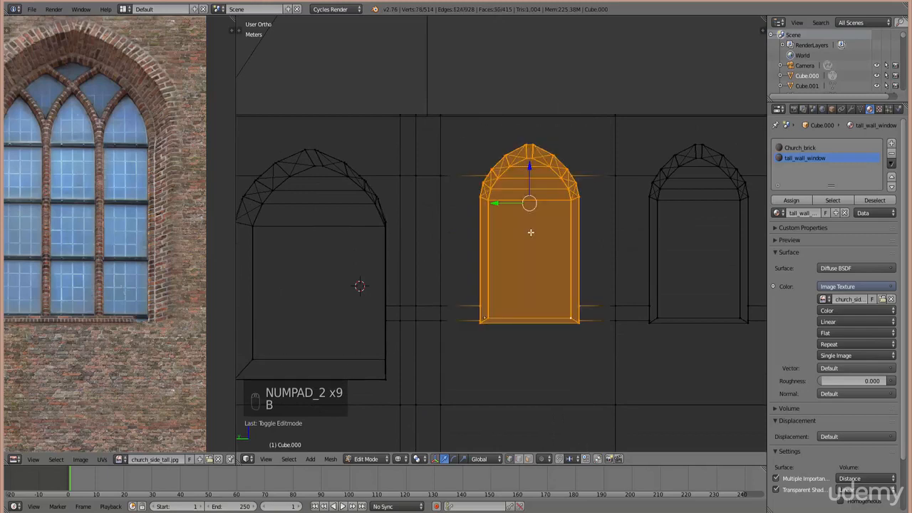
pyautogui.press('u')
pyautogui.click(531, 233)
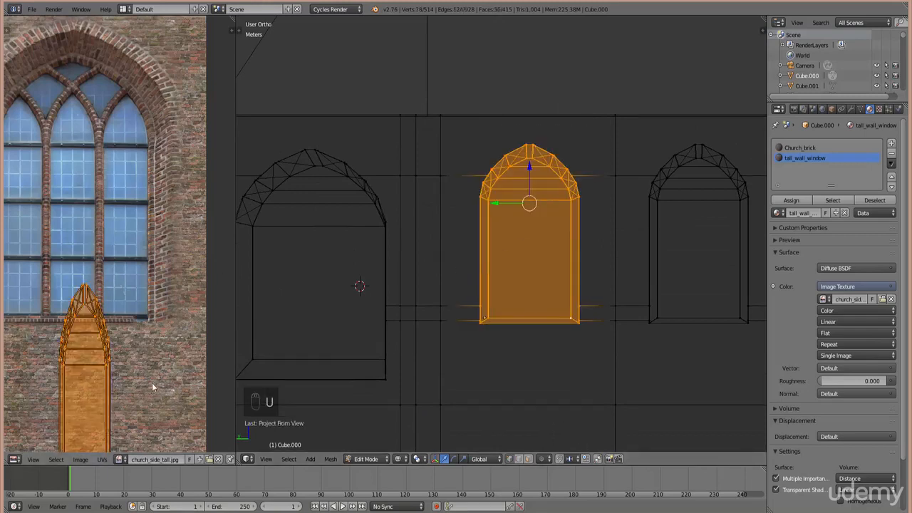
pyautogui.click(792, 200)
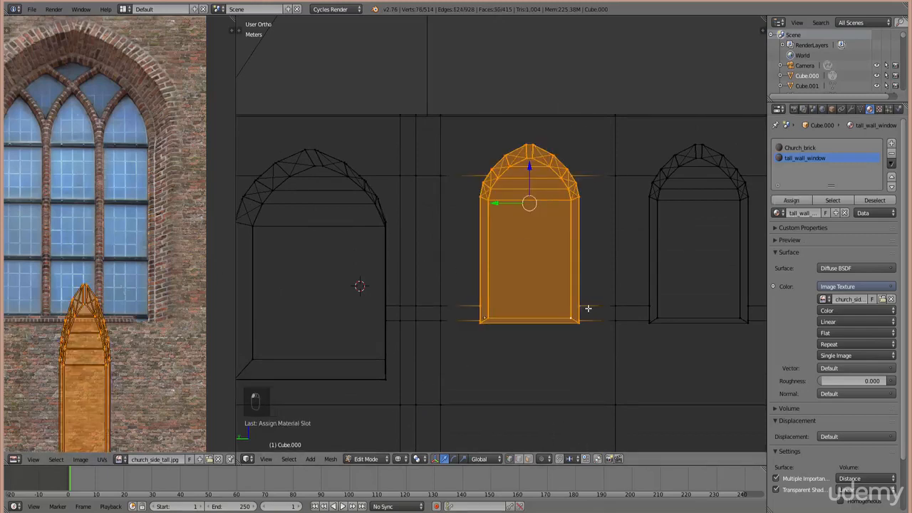
pyautogui.press('u')
pyautogui.click(588, 307)
# - Move and scale the UV island, narrowing its width, onto the photo's arched window
pyautogui.scroll(-2, 105, 260)
pyautogui.press('g')
pyautogui.click(105, 261)
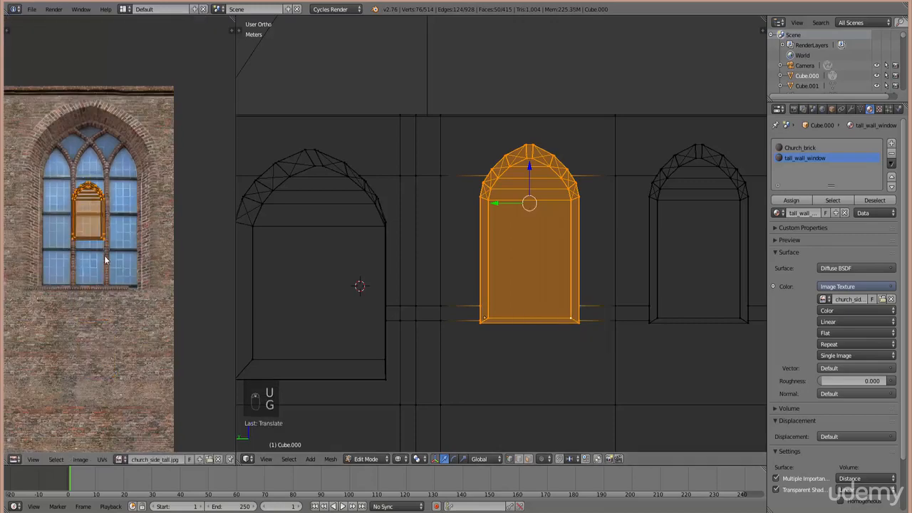
pyautogui.press('s')
pyautogui.click(119, 351)
pyautogui.moveTo(123, 331); pyautogui.dragTo(116, 361, button='middle')
pyautogui.press('g')
pyautogui.click(119, 348)
pyautogui.press('s')
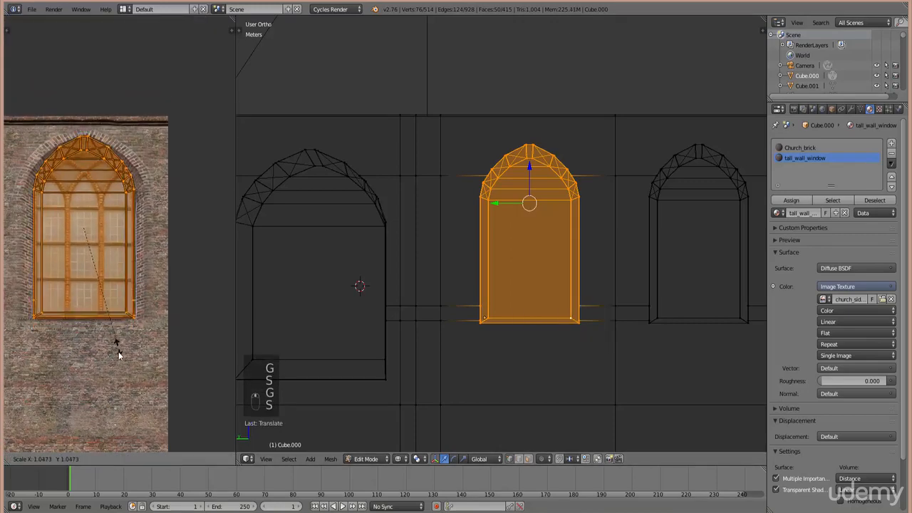
pyautogui.press('x')
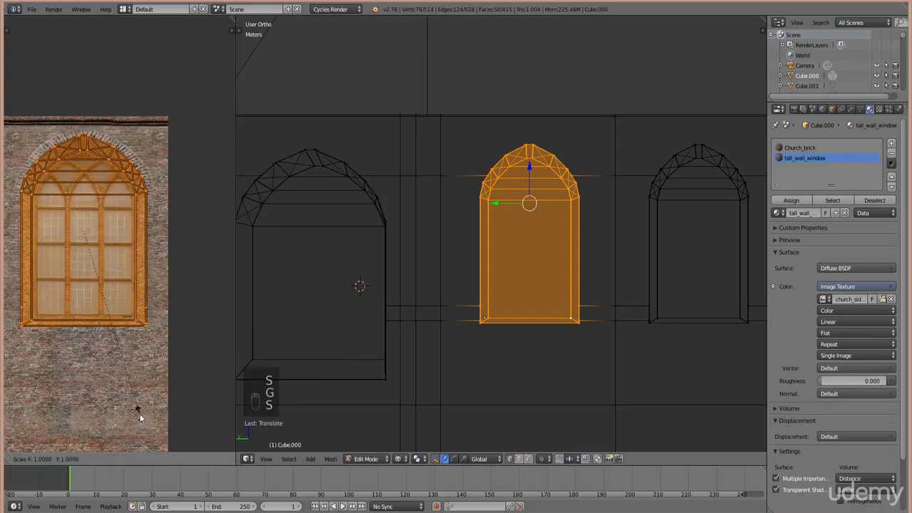
pyautogui.click(126, 378)
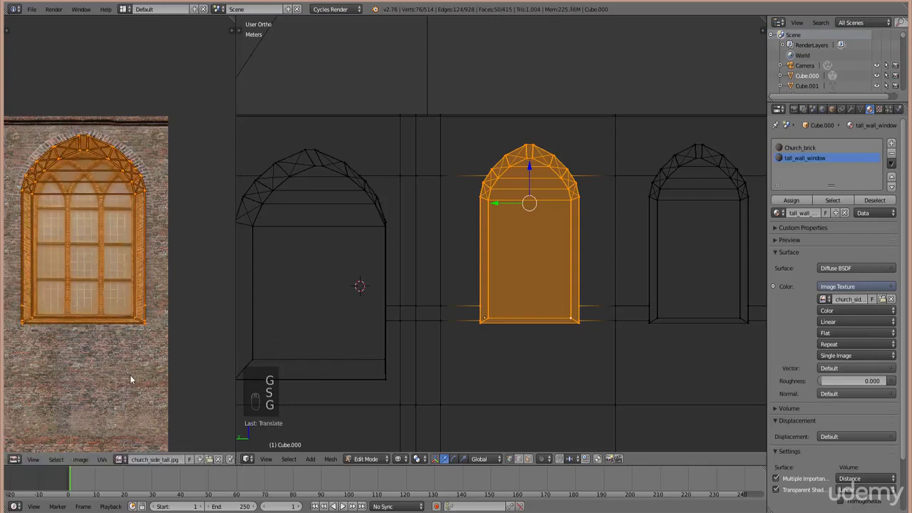
# - Orbit to an angled view and display the model with Texture shading
pyautogui.moveTo(576, 230); pyautogui.dragTo(582, 231, button='middle')
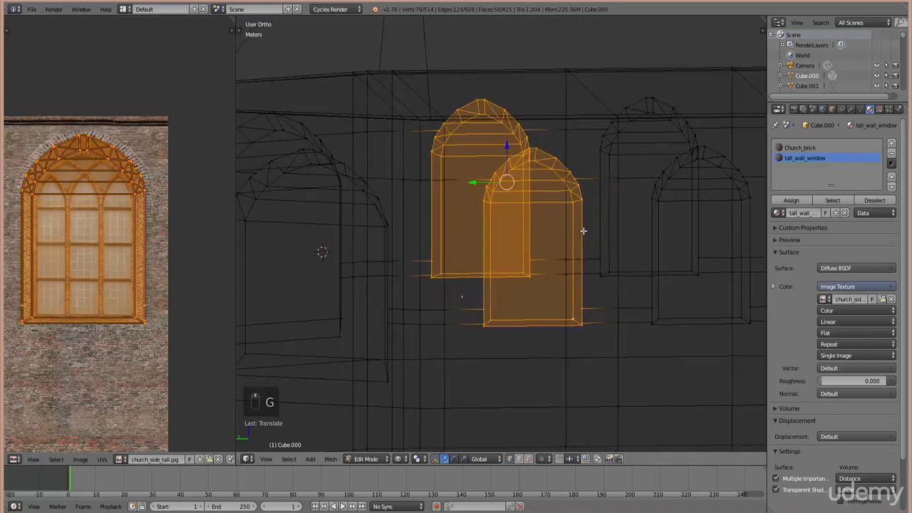
pyautogui.scroll(1, 582, 231)
pyautogui.click(404, 459)
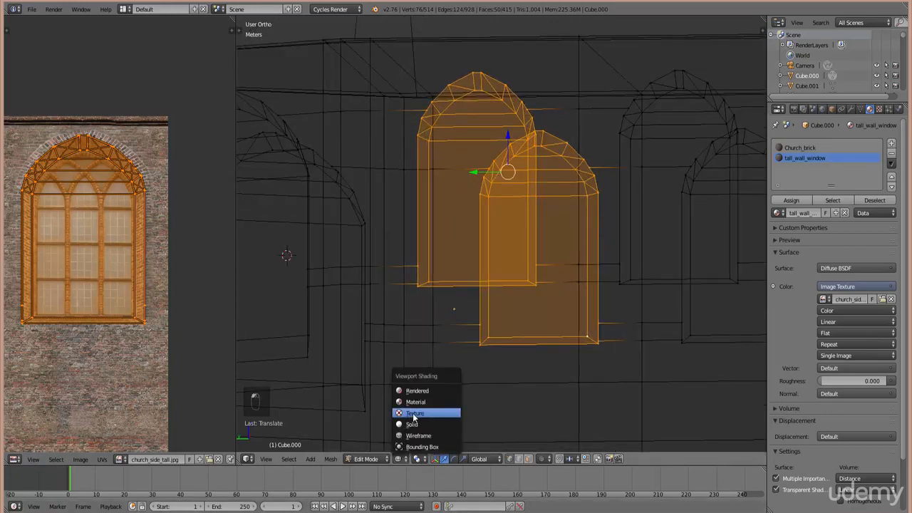
pyautogui.click(414, 414)
pyautogui.scroll(3, 603, 263)
# - Widen the second window's UVs slightly, then orbit to check both textured windows on the wall
pyautogui.press('Tab')
pyautogui.press('Tab')
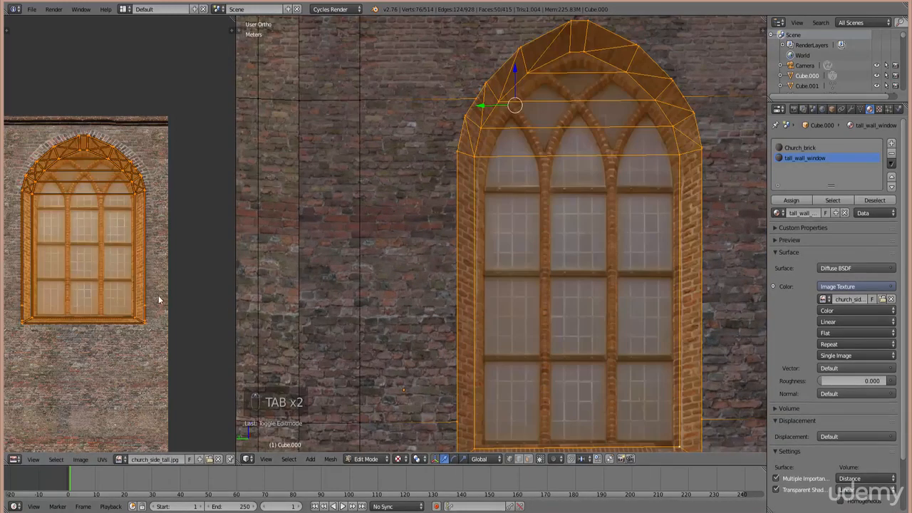
pyautogui.scroll(3, 163, 310)
pyautogui.press('s')
pyautogui.press('s')
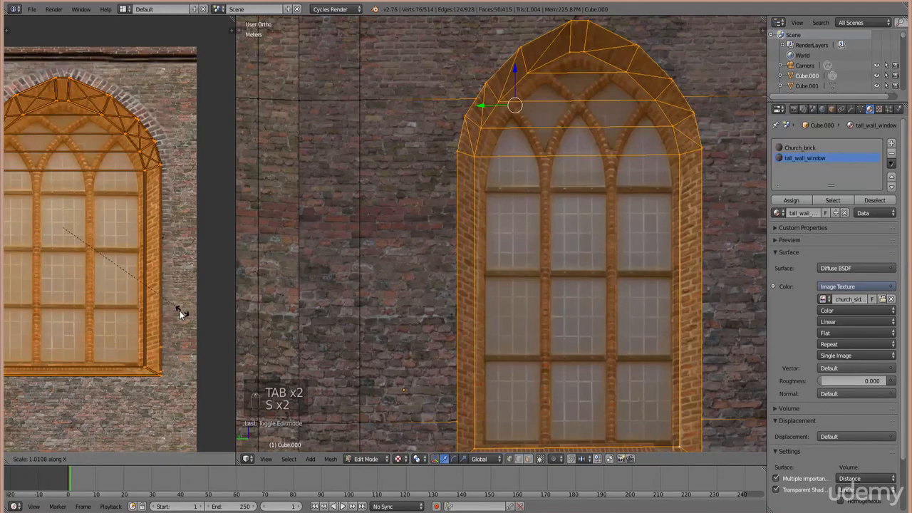
pyautogui.click(179, 310)
pyautogui.press('Tab')
pyautogui.scroll(-5, 540, 351)
pyautogui.moveTo(531, 345); pyautogui.dragTo(543, 237, button='middle')
pyautogui.scroll(-4, 543, 237)
pyautogui.moveTo(522, 199); pyautogui.dragTo(540, 268, button='middle')
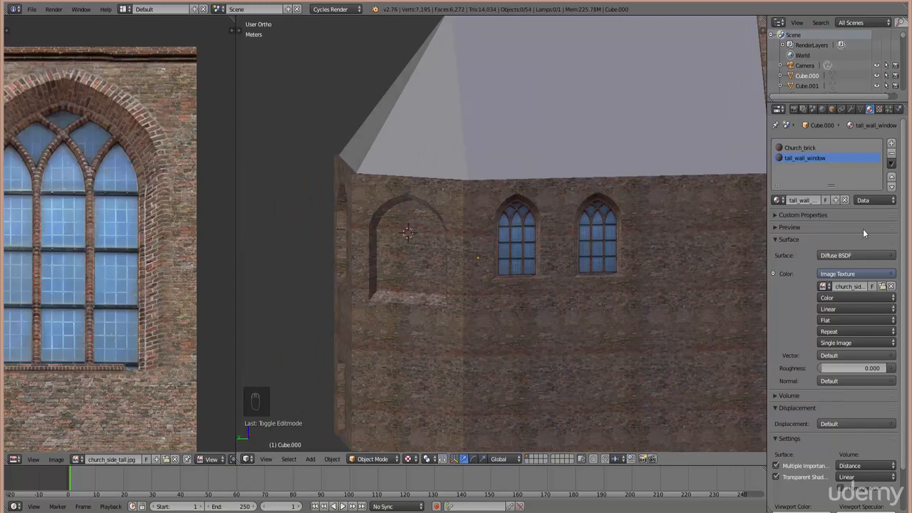
# - Add a third material slot with a new material whose colour uses an Image Texture
pyautogui.click(892, 145)
pyautogui.click(829, 201)
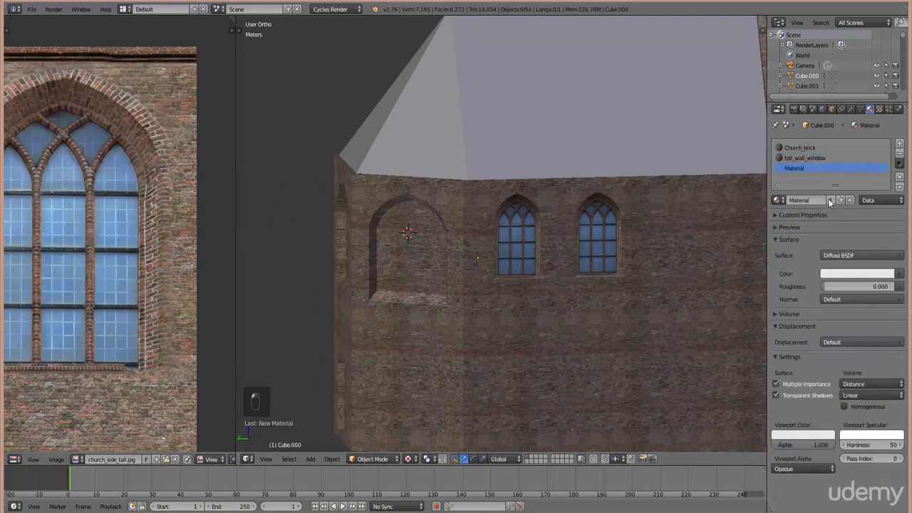
pyautogui.click(899, 274)
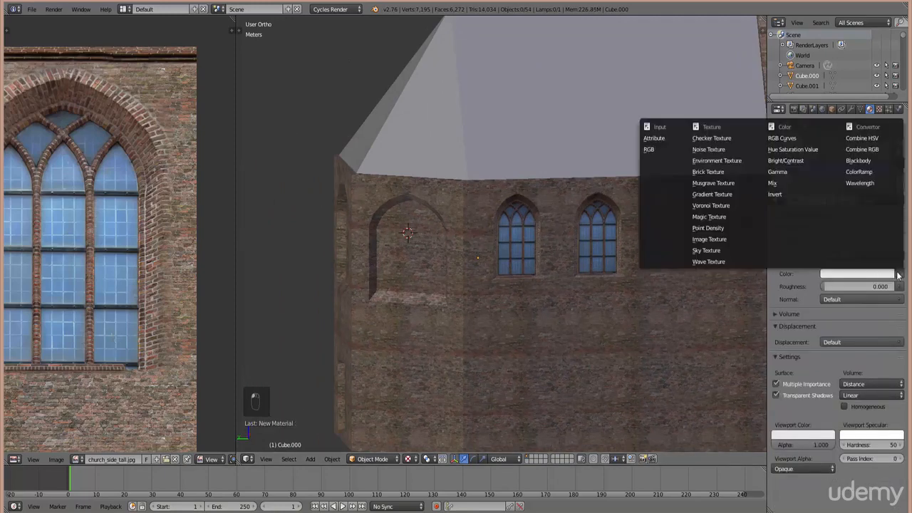
pyautogui.click(709, 240)
pyautogui.click(870, 284)
# - Load church_rear_door.jpg from the window textures folder and orbit back to the chapel wall
pyautogui.click(42, 191)
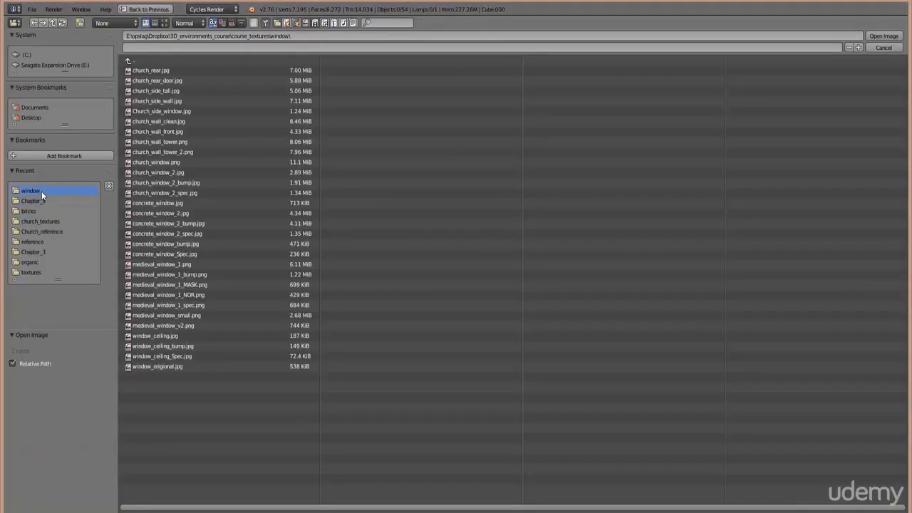
pyautogui.click(164, 23)
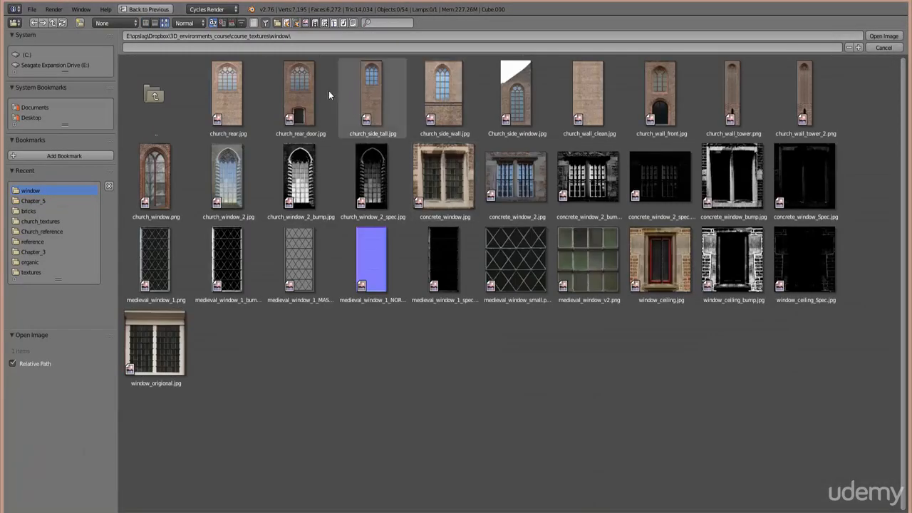
pyautogui.click(300, 90)
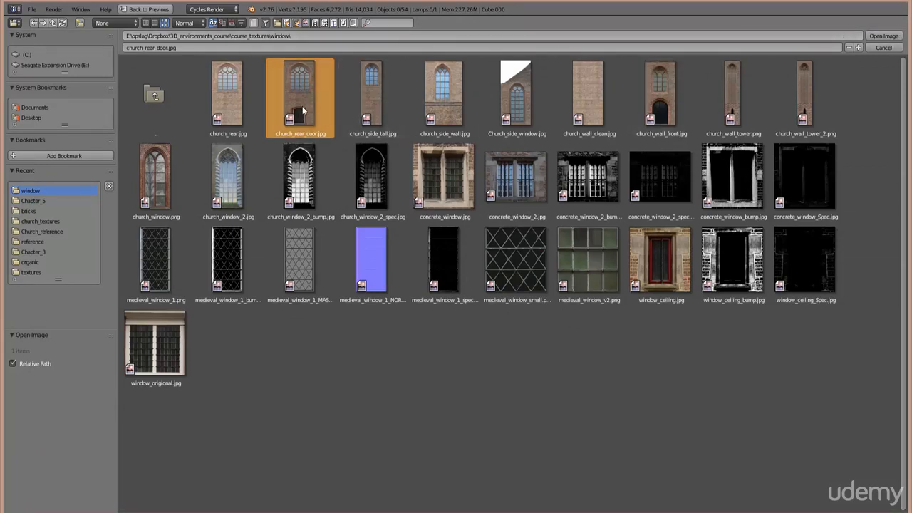
pyautogui.click(888, 35)
pyautogui.scroll(-3, 408, 280)
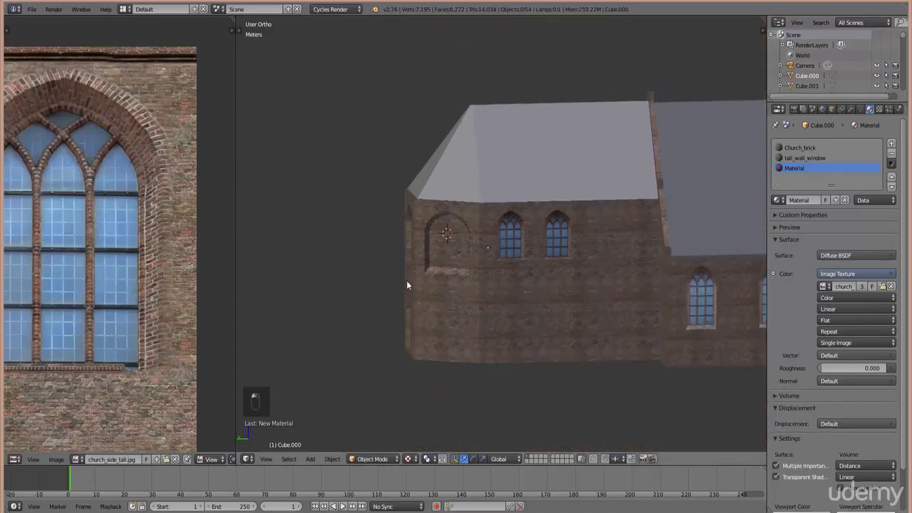
pyautogui.moveTo(408, 280); pyautogui.dragTo(410, 318, button='middle')
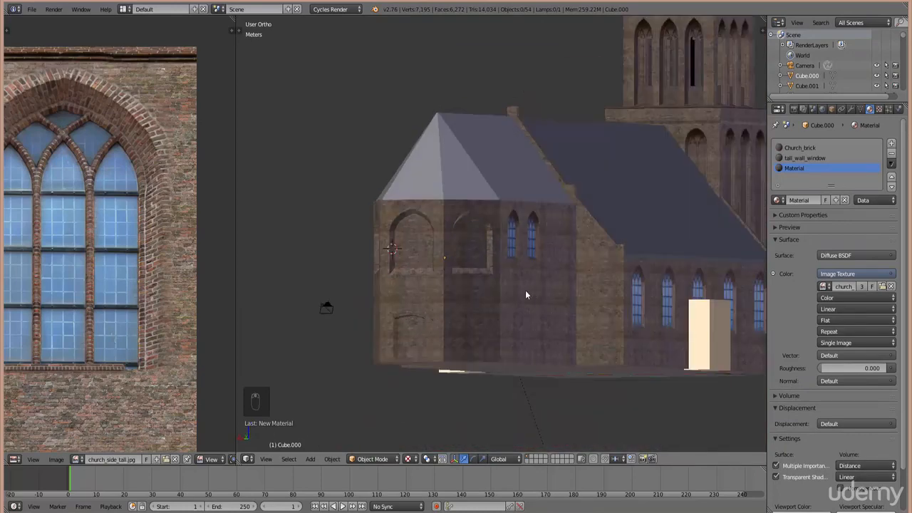
pyautogui.moveTo(526, 295); pyautogui.dragTo(489, 261, button='middle')
pyautogui.scroll(2, 432, 240)
# - In top wireframe view, circle-select all faces of the large arched inset
pyautogui.press('Tab')
pyautogui.rightClick(466, 227)
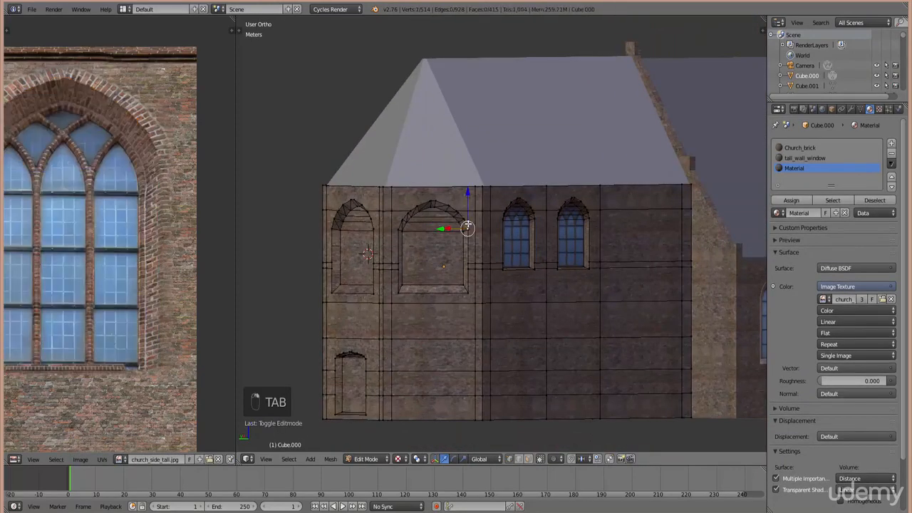
pyautogui.press('KP_7')
pyautogui.press('z')
pyautogui.scroll(6, 593, 293)
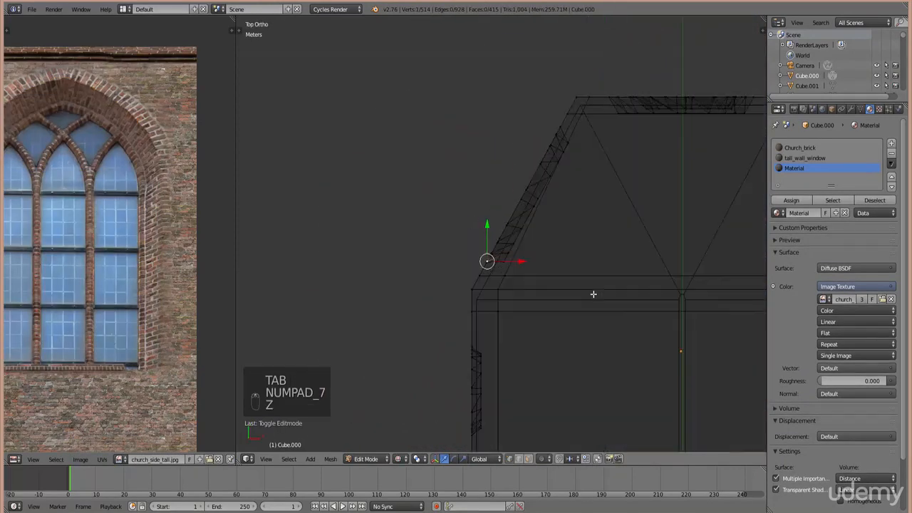
pyautogui.press('c')
pyautogui.scroll(-3, 517, 250)
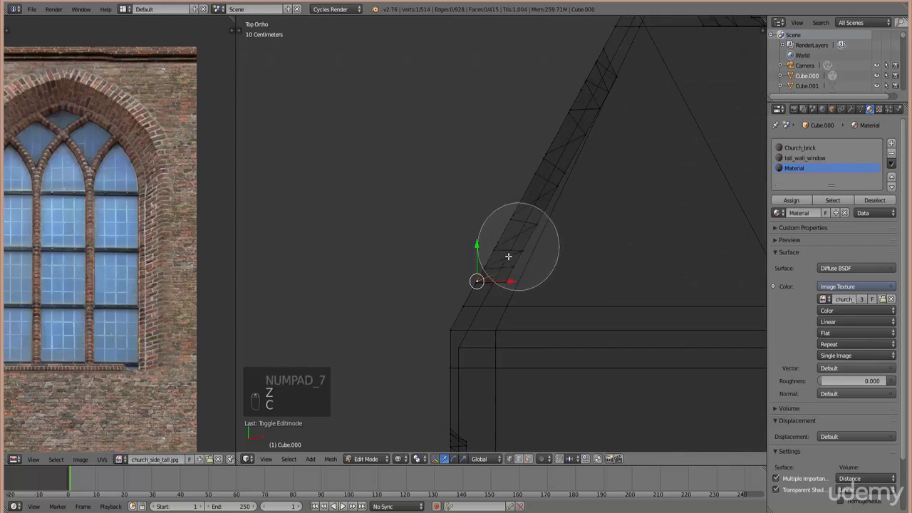
pyautogui.moveTo(498, 250); pyautogui.dragTo(600, 80)
pyautogui.rightClick(600, 80)
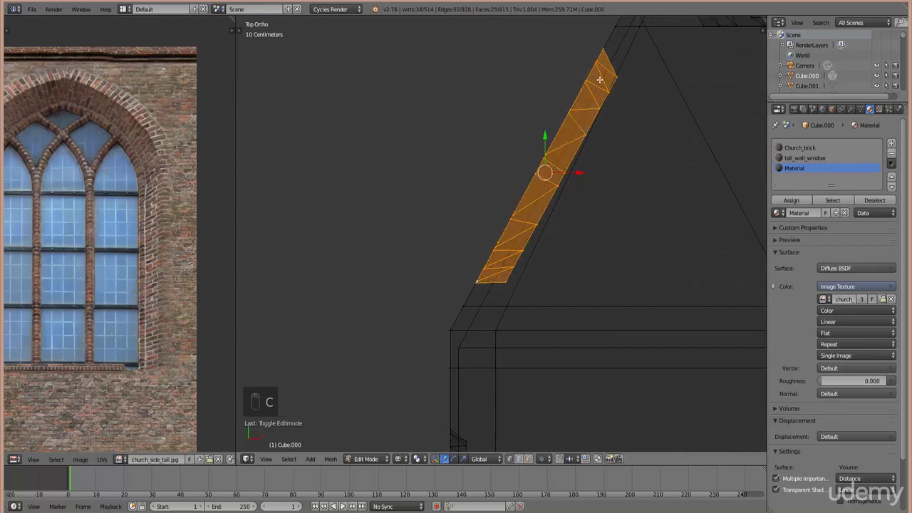
# - Rotate the view to face the selected arch, ready for UV mapping
pyautogui.press('KP_4')
pyautogui.press('KP_4')
pyautogui.press('KP_4')
pyautogui.press('KP_4')
pyautogui.press('KP_4')
pyautogui.press('KP_4')
pyautogui.press('KP_4')
pyautogui.press('KP_4')
pyautogui.press('KP_4')
pyautogui.press('KP_4')
pyautogui.press('KP_4')
pyautogui.press('KP_4')
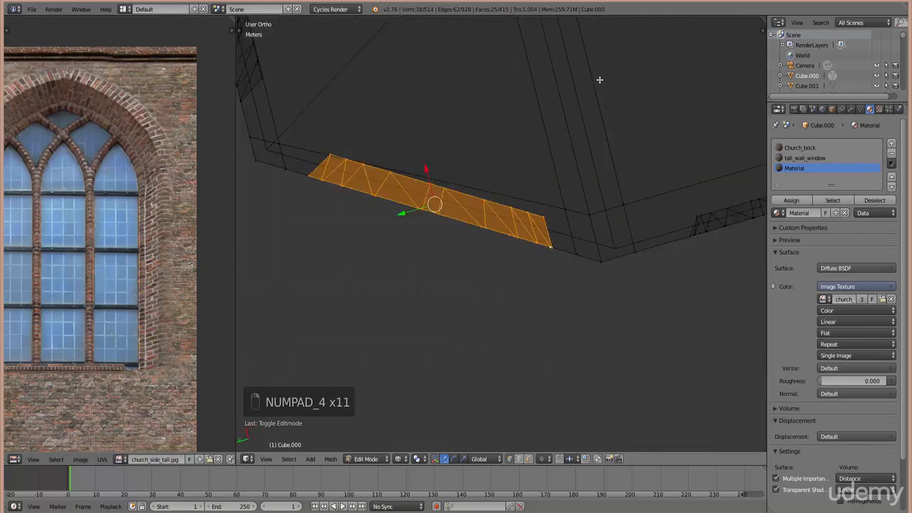
pyautogui.press('KP_2')
pyautogui.press('KP_2')
pyautogui.press('KP_2')
pyautogui.press('KP_2')
pyautogui.press('KP_2')
pyautogui.press('KP_2')
pyautogui.press('KP_2')
pyautogui.press('KP_2')
pyautogui.press('KP_2')
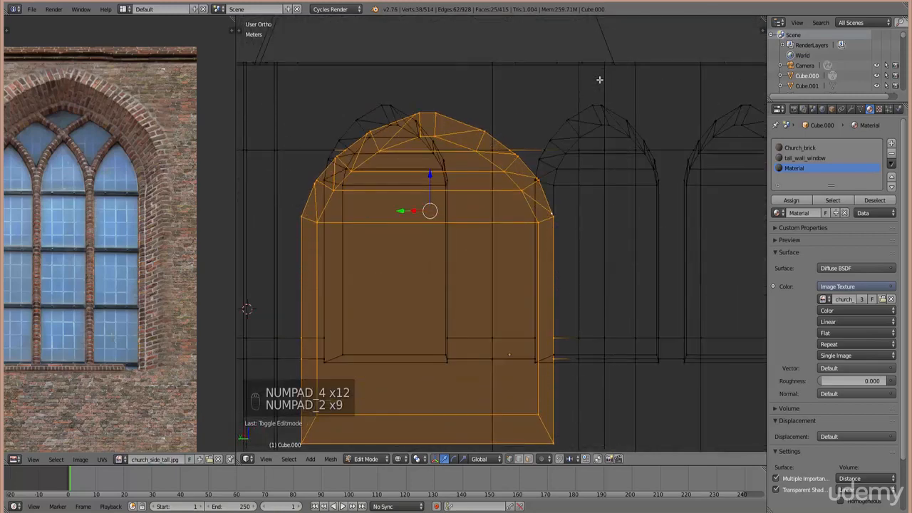
pyautogui.scroll(-7, 571, 142)
pyautogui.scroll(3, 554, 255)
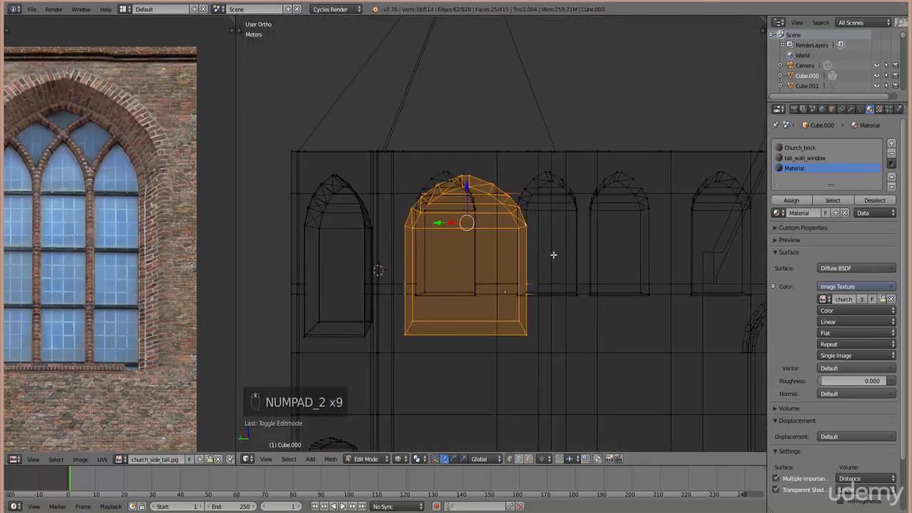
pyautogui.press('u')
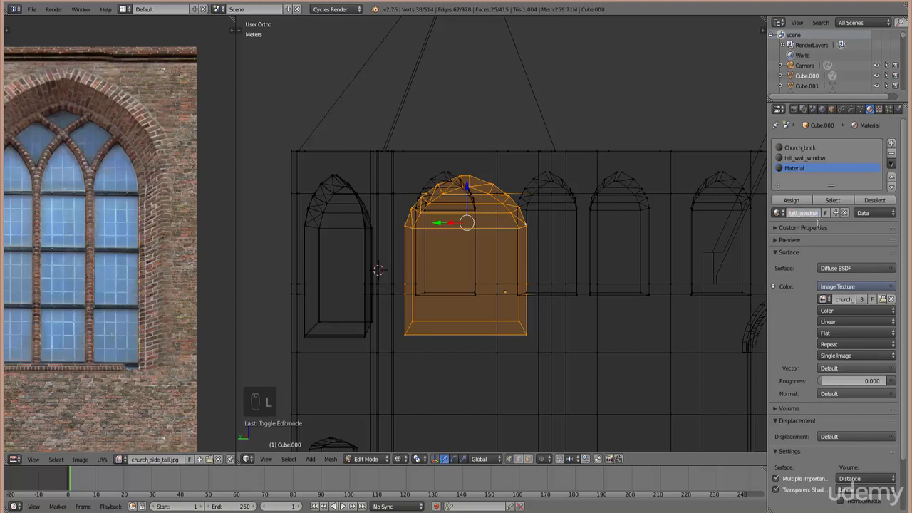
# - Assign the big_tall_window material to the window inset and project its UVs from the view
pyautogui.click(792, 200)
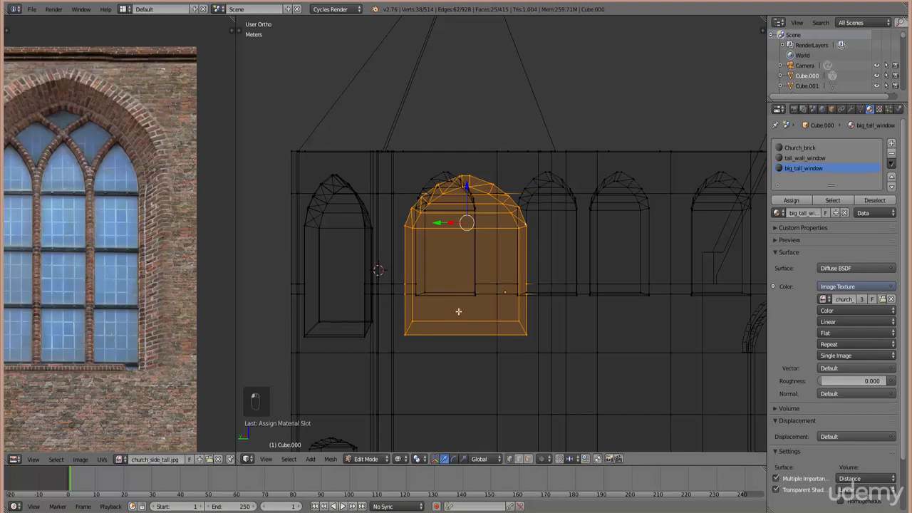
pyautogui.press('u')
pyautogui.click(521, 358)
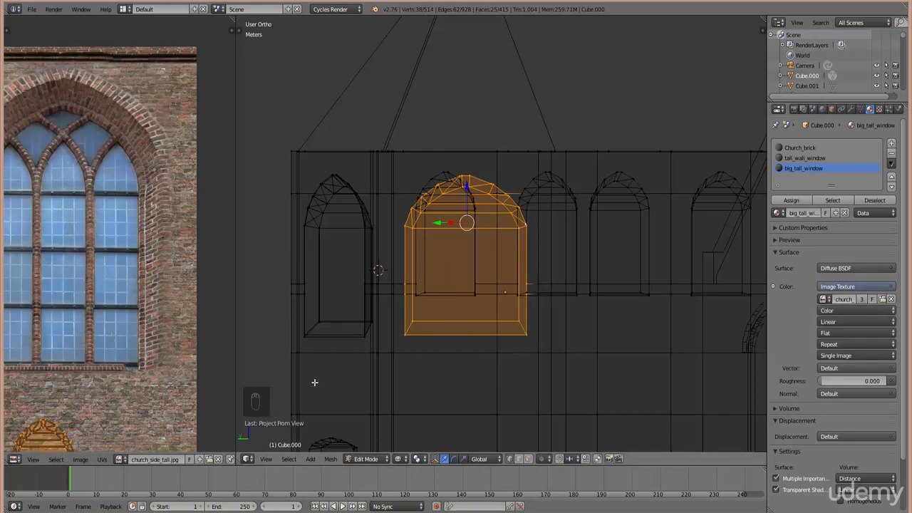
# - Display the church_rear_door.jpg photo behind the UVs in the image editor
pyautogui.click(122, 459)
pyautogui.write('rear')
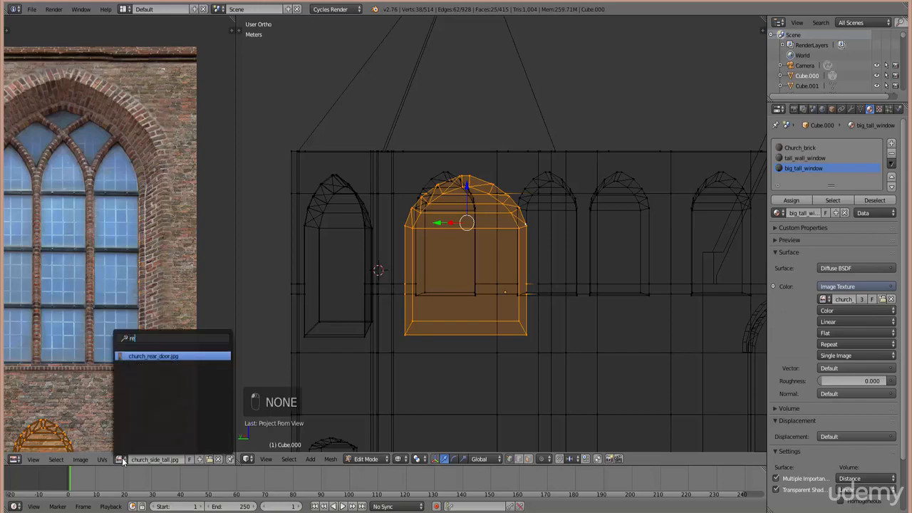
pyautogui.click(162, 355)
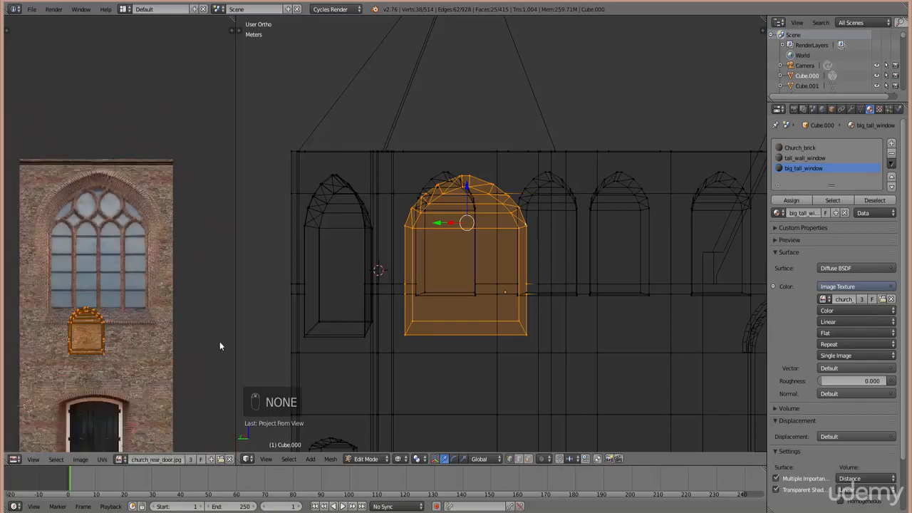
# - Re-project the window UVs from view, then roughly move and enlarge the island over the photo's window
pyautogui.press('u')
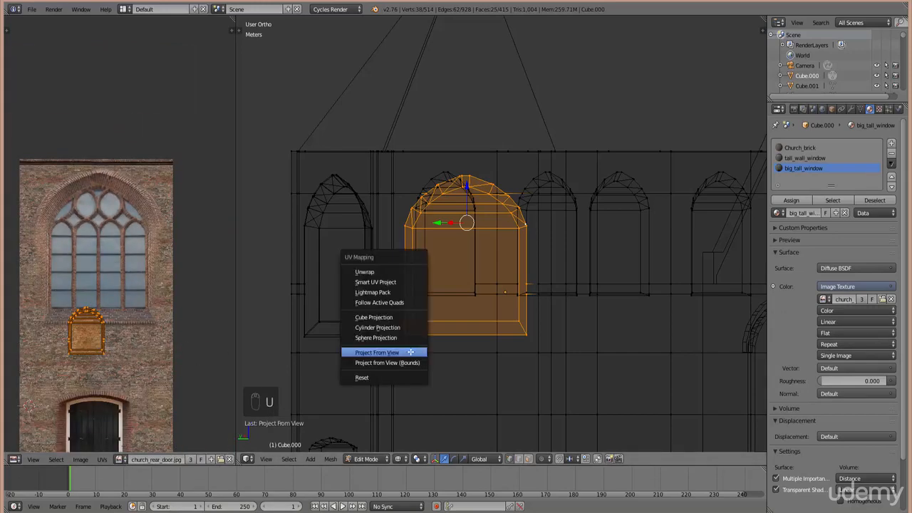
pyautogui.click(409, 352)
pyautogui.press('g')
pyautogui.press('s')
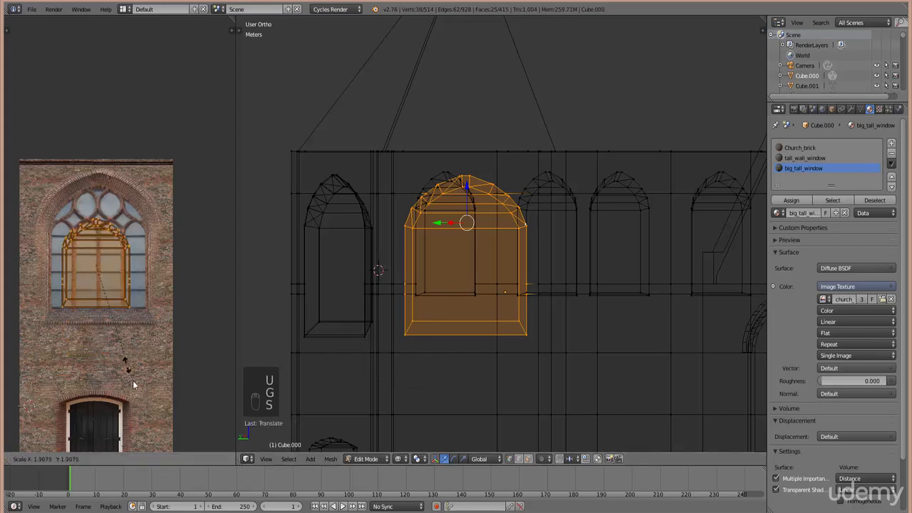
pyautogui.click(143, 367)
pyautogui.scroll(1, 143, 367)
pyautogui.press('g')
pyautogui.press('s')
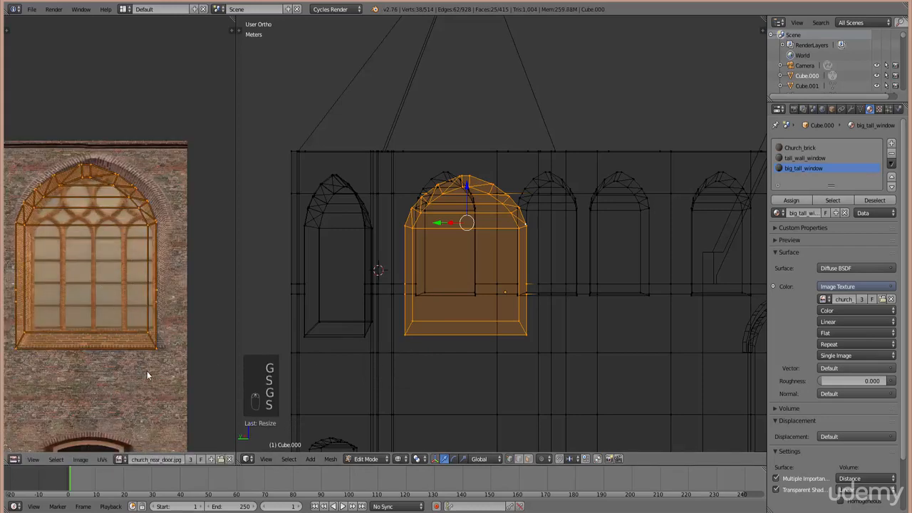
pyautogui.click(147, 371)
pyautogui.press('g')
pyautogui.click(205, 340)
# - Widen the image editor and fine-tune the UV island's size and position onto the arched window
pyautogui.press('g')
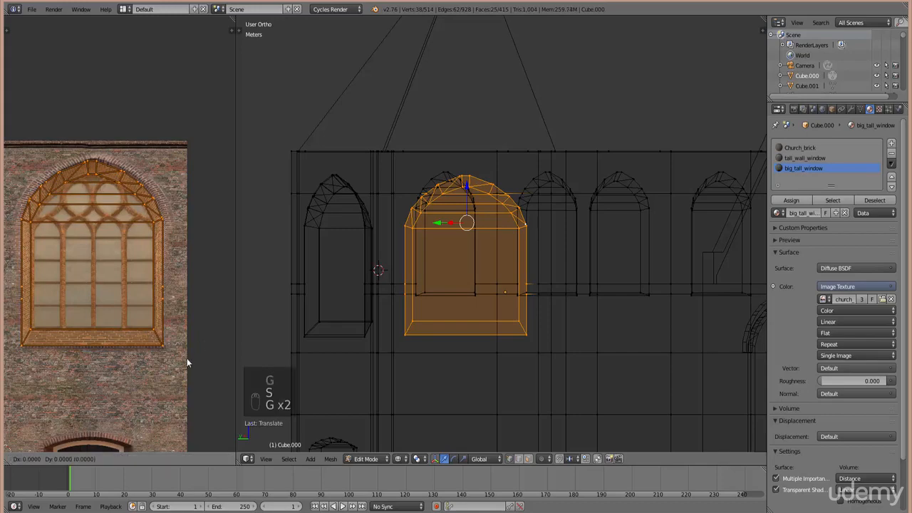
pyautogui.click(207, 348)
pyautogui.press('s')
pyautogui.click(206, 351)
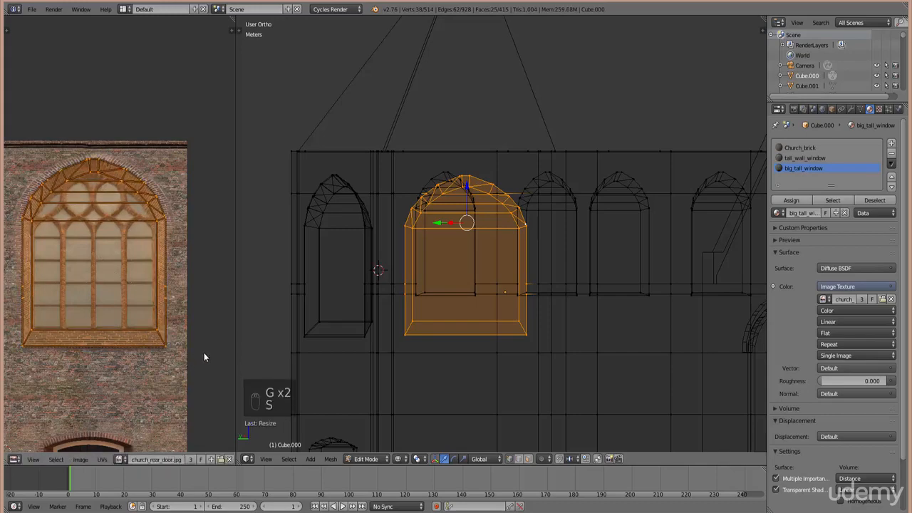
pyautogui.press('s')
pyautogui.click(204, 353)
pyautogui.scroll(3, 190, 360)
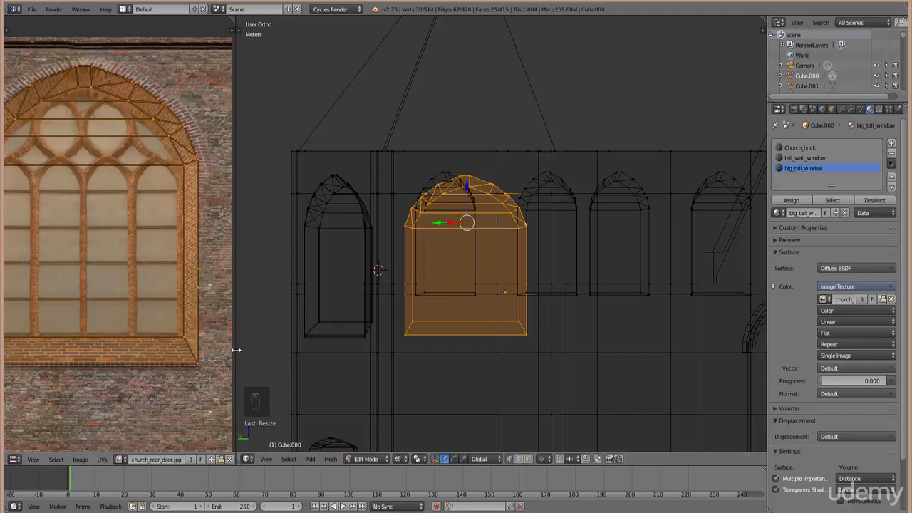
pyautogui.moveTo(234, 349); pyautogui.dragTo(407, 335)
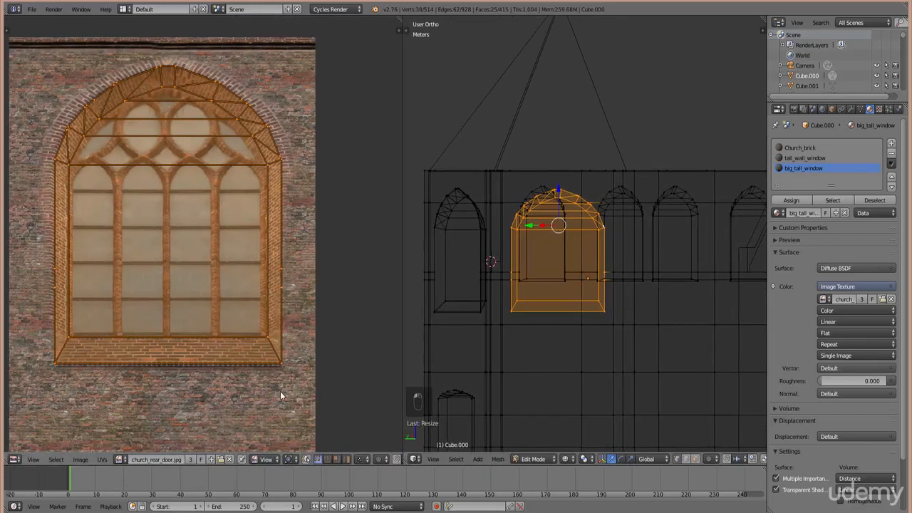
pyautogui.press('s')
pyautogui.press('g')
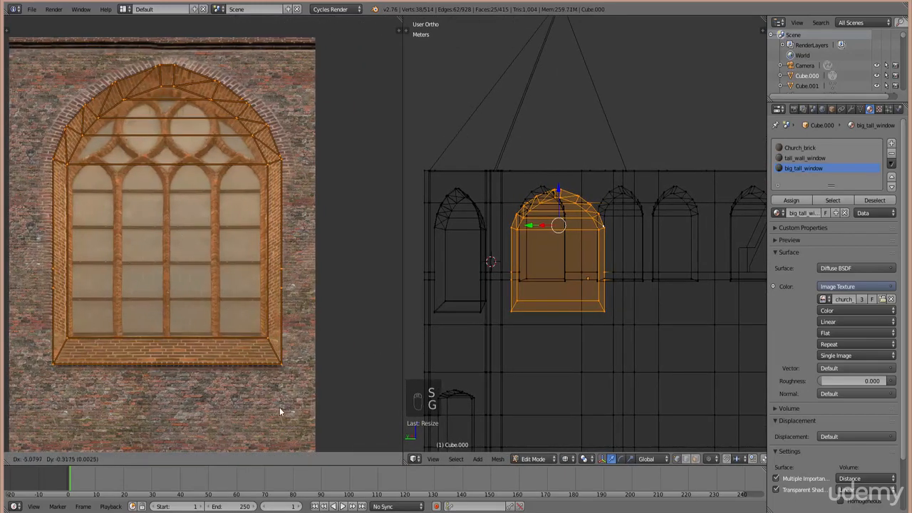
pyautogui.click(279, 409)
pyautogui.click(572, 460)
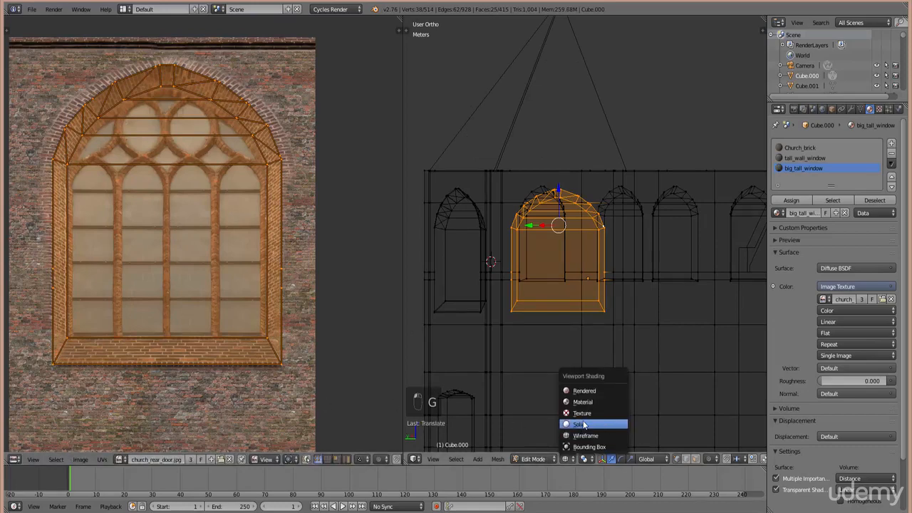
# - View the church in Texture shading from several angles in Object Mode, then return to Edit Mode
pyautogui.click(582, 414)
pyautogui.scroll(5, 592, 367)
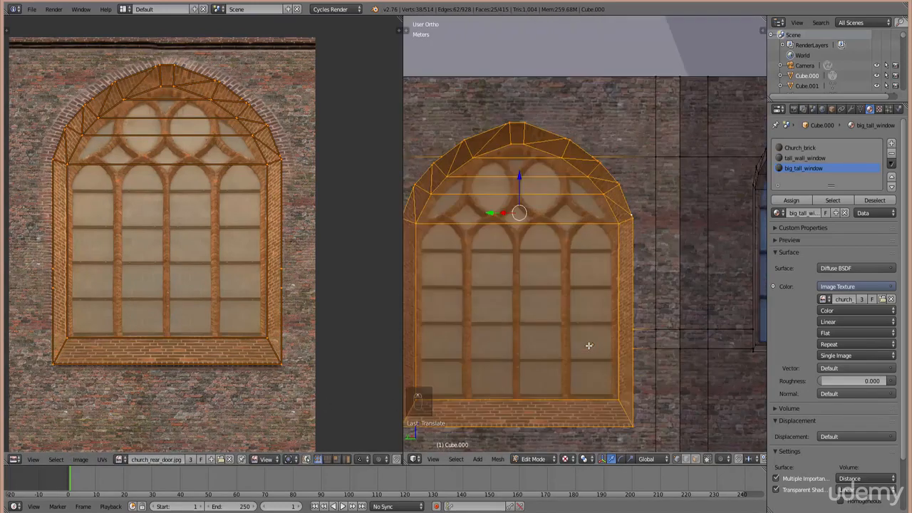
pyautogui.press('Tab')
pyautogui.scroll(-3, 600, 363)
pyautogui.moveTo(603, 375); pyautogui.dragTo(603, 340, button='middle')
pyautogui.scroll(-4, 543, 378)
pyautogui.scroll(7, 577, 345)
pyautogui.scroll(2, 599, 320)
pyautogui.moveTo(597, 308); pyautogui.dragTo(585, 363, button='middle')
pyautogui.press('Tab')
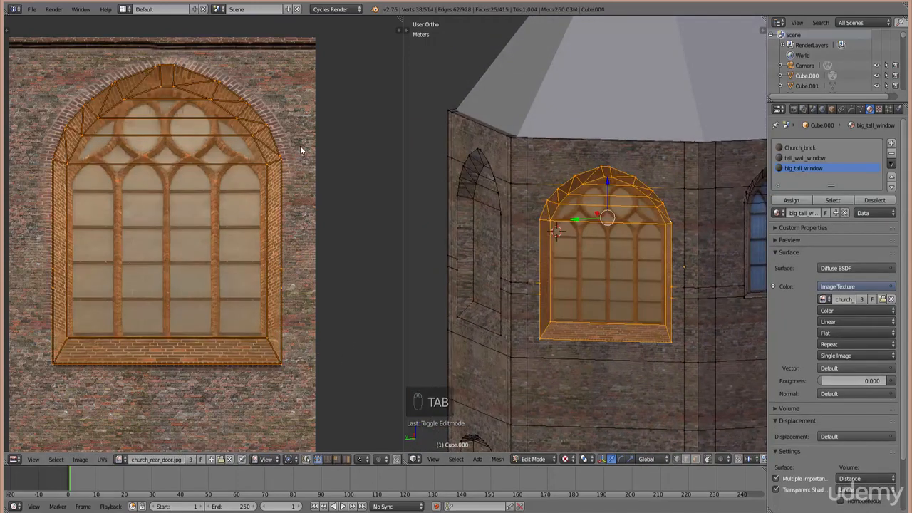
# - From the top wireframe view, circle-select the faces of the sloped window inset strip
pyautogui.press('Tab')
pyautogui.press('KP_7')
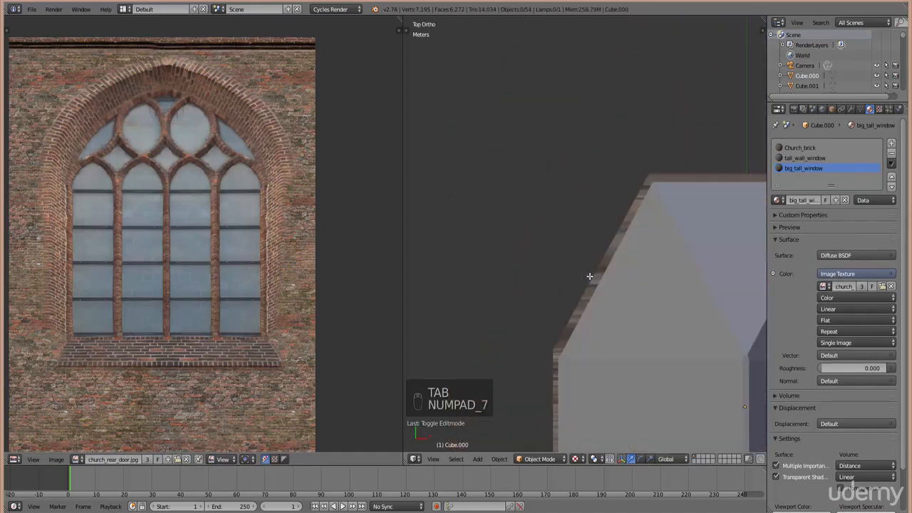
pyautogui.press('Tab')
pyautogui.press('z')
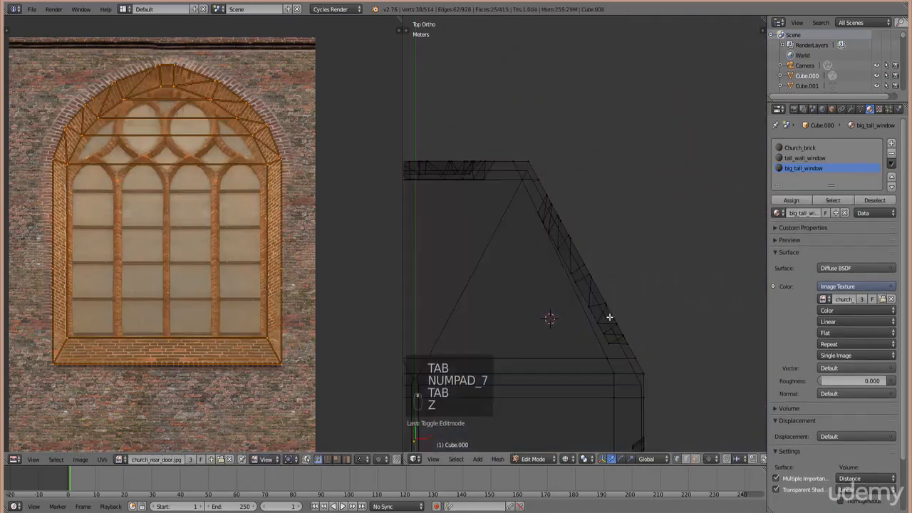
pyautogui.rightClick(551, 207)
pyautogui.press('c')
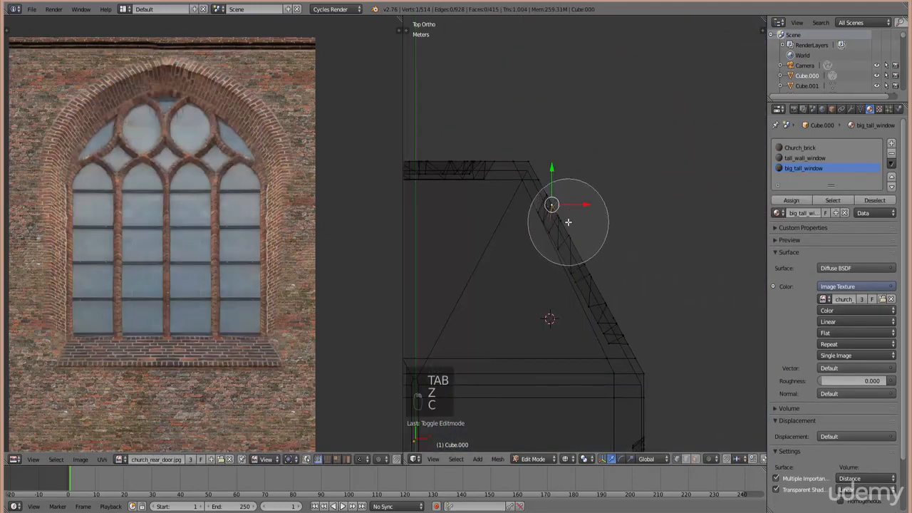
pyautogui.moveTo(569, 223)
pyautogui.mouseDown()
pyautogui.moveTo(623, 305)
pyautogui.moveTo(623, 298)
pyautogui.mouseUp()
pyautogui.rightClick(623, 298)
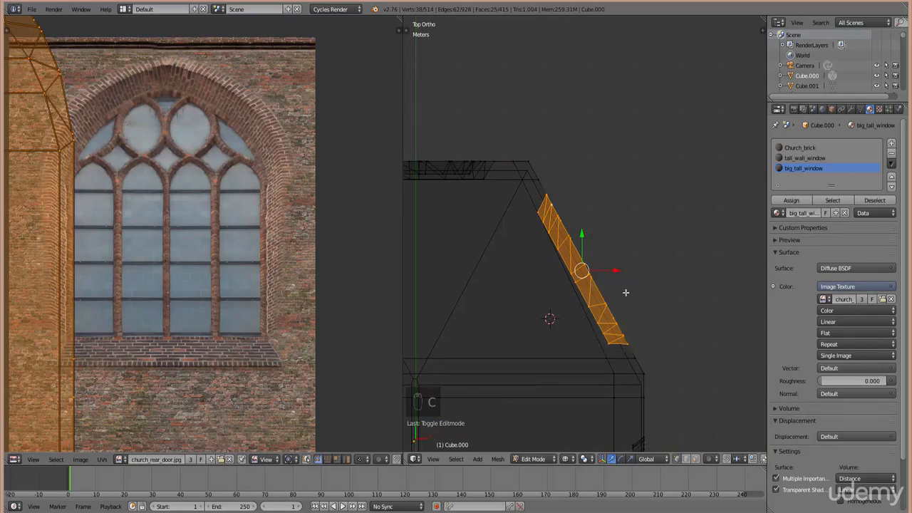
# - Orbit to an orthographic view with the window facing straight toward the viewer
pyautogui.press('KP_6')
pyautogui.press('KP_6')
pyautogui.press('KP_6')
pyautogui.press('KP_6')
pyautogui.press('KP_6')
pyautogui.press('KP_6')
pyautogui.press('KP_6')
pyautogui.press('KP_6')
pyautogui.press('KP_6')
pyautogui.press('KP_6')
pyautogui.press('KP_6')
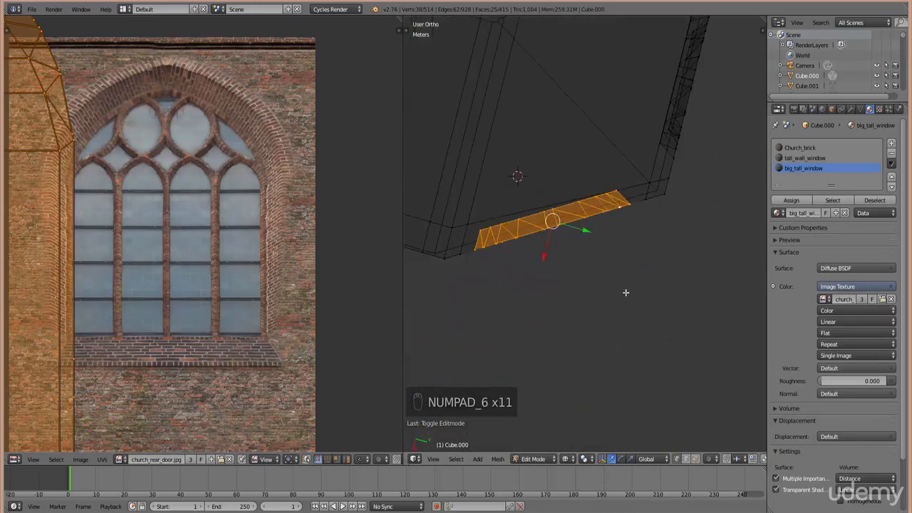
pyautogui.press('KP_6')
pyautogui.press('KP_5')
pyautogui.press('KP_5')
pyautogui.press('KP_5')
pyautogui.press('KP_5')
pyautogui.press('KP_5')
pyautogui.press('KP_5')
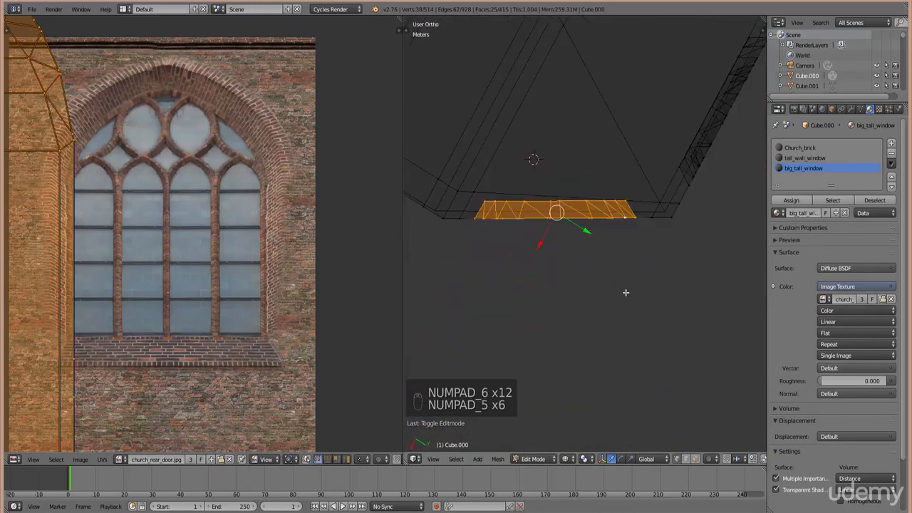
pyautogui.press('KP_2')
pyautogui.press('KP_2')
pyautogui.press('KP_2')
pyautogui.press('KP_2')
pyautogui.press('KP_2')
pyautogui.press('KP_2')
pyautogui.press('KP_2')
pyautogui.press('KP_2')
pyautogui.press('KP_2')
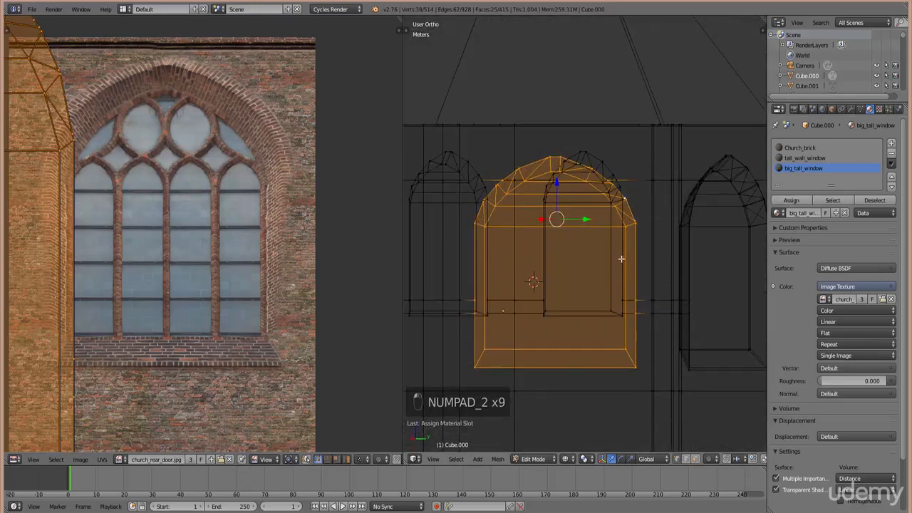
# - Project the window strip's UVs from view and move and scale the island onto the photo window
pyautogui.scroll(-2, 624, 291)
pyautogui.press('u')
pyautogui.click(621, 293)
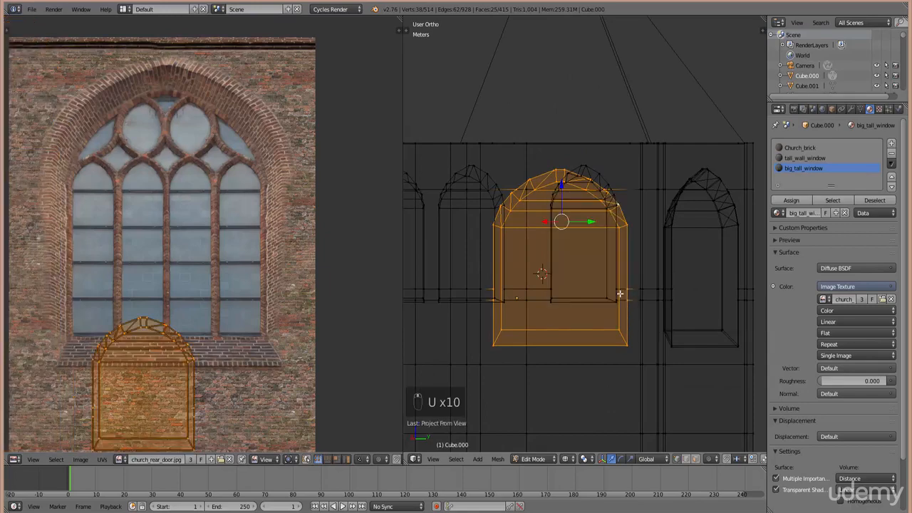
pyautogui.press('g')
pyautogui.click(191, 237)
pyautogui.press('s')
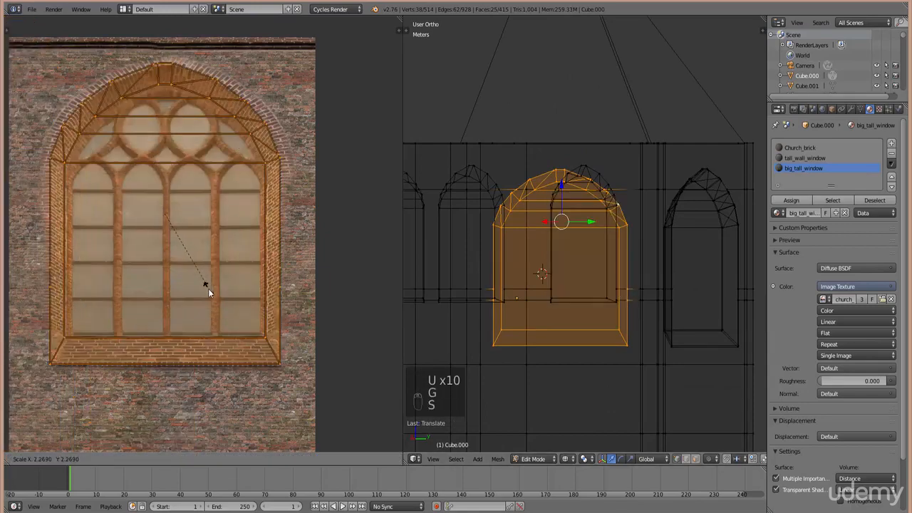
pyautogui.click(230, 303)
pyautogui.press('g')
pyautogui.click(267, 325)
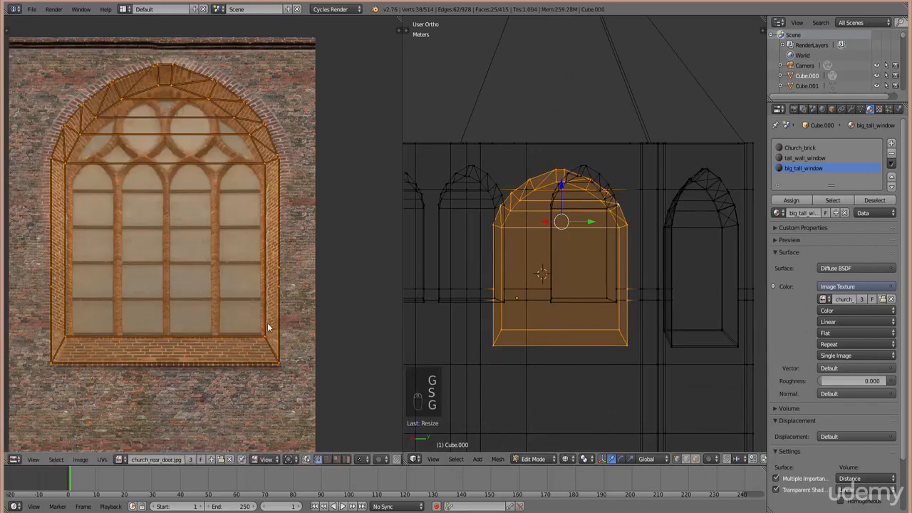
pyautogui.press('s')
pyautogui.click(294, 349)
# - Widen the UV island horizontally and nudge it until it matches the arched window's edges
pyautogui.press('s')
pyautogui.press('x')
pyautogui.press('g')
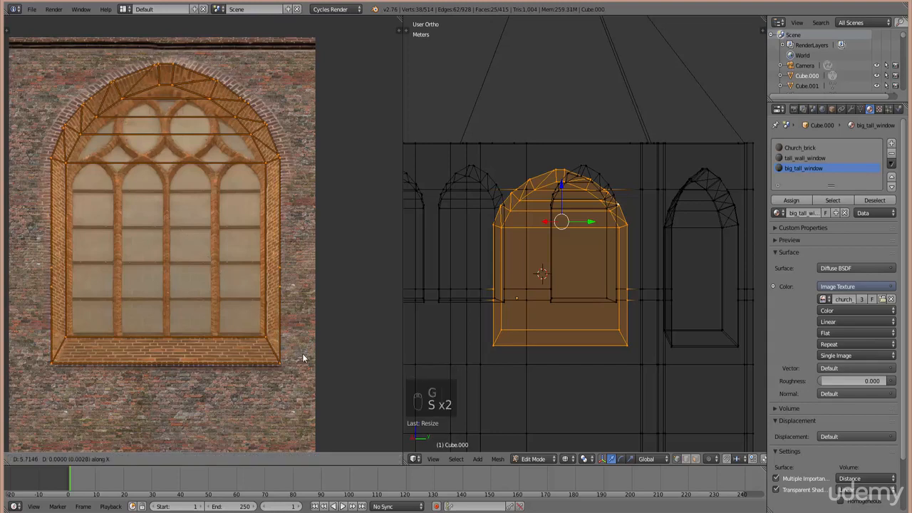
pyautogui.click(299, 360)
pyautogui.press('s')
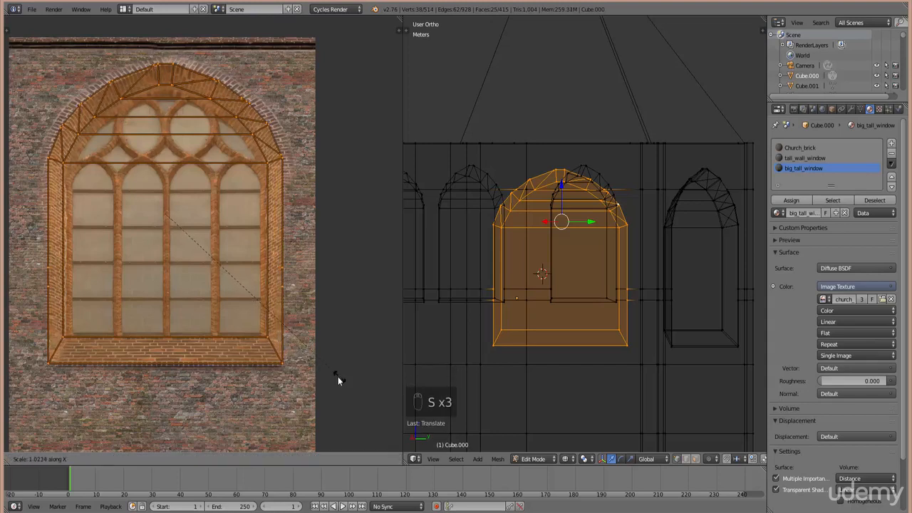
pyautogui.click(338, 378)
pyautogui.press('g')
pyautogui.click(340, 391)
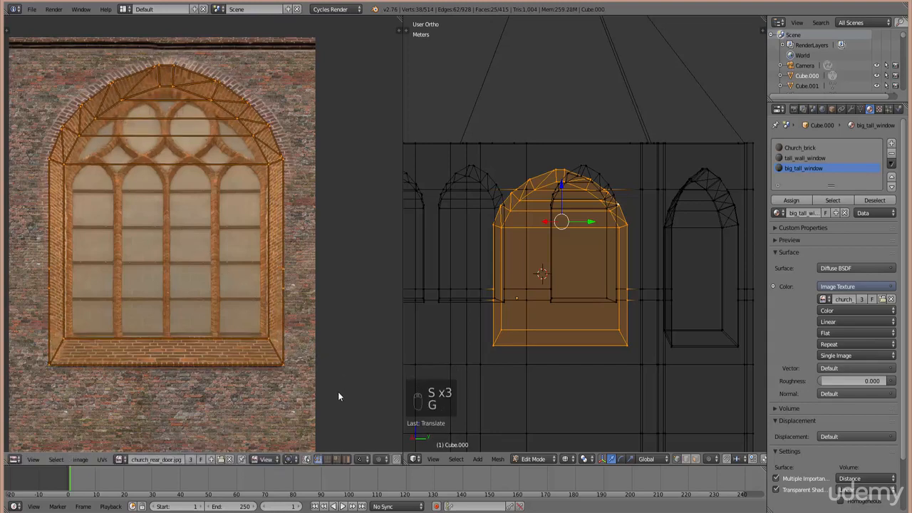
pyautogui.press('s')
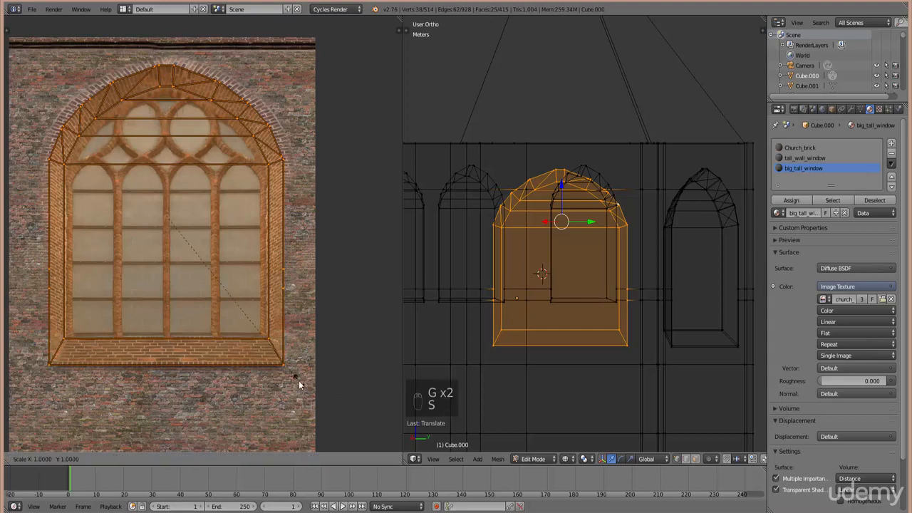
pyautogui.press('g')
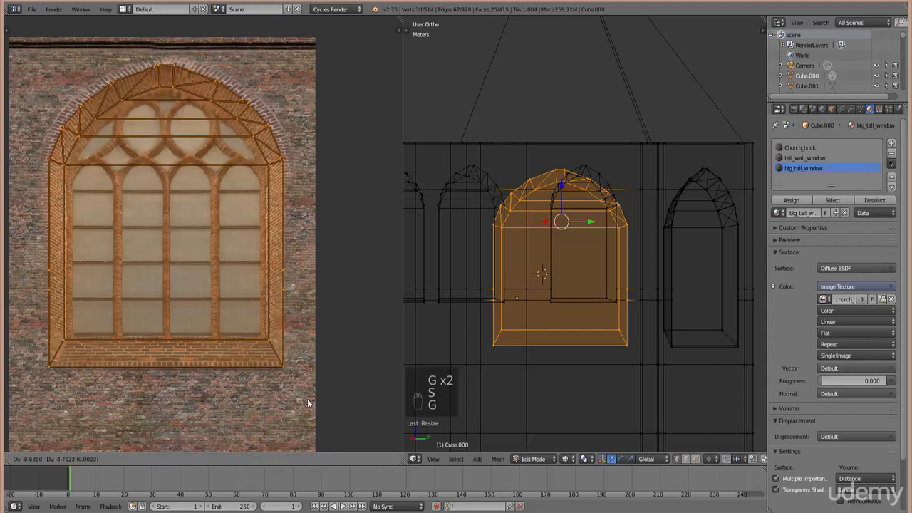
pyautogui.click(308, 404)
pyautogui.press('s')
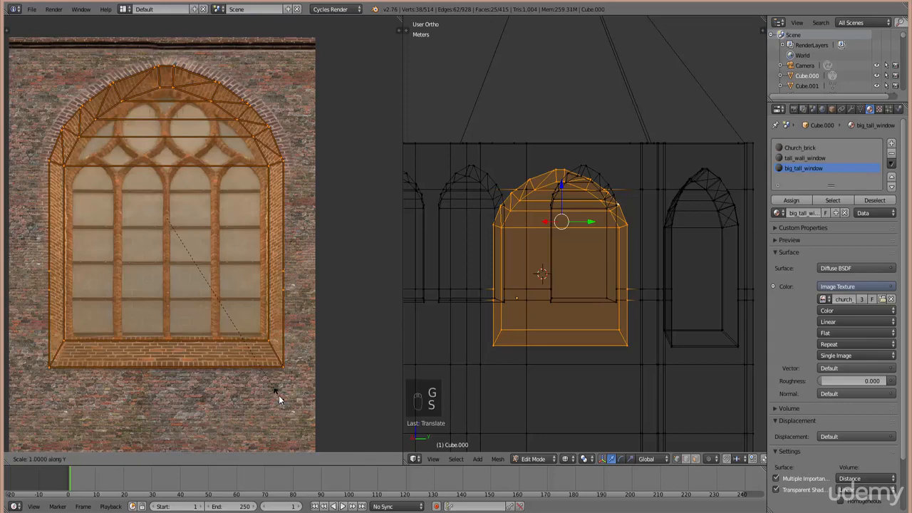
pyautogui.click(287, 401)
pyautogui.press('g')
pyautogui.click(293, 404)
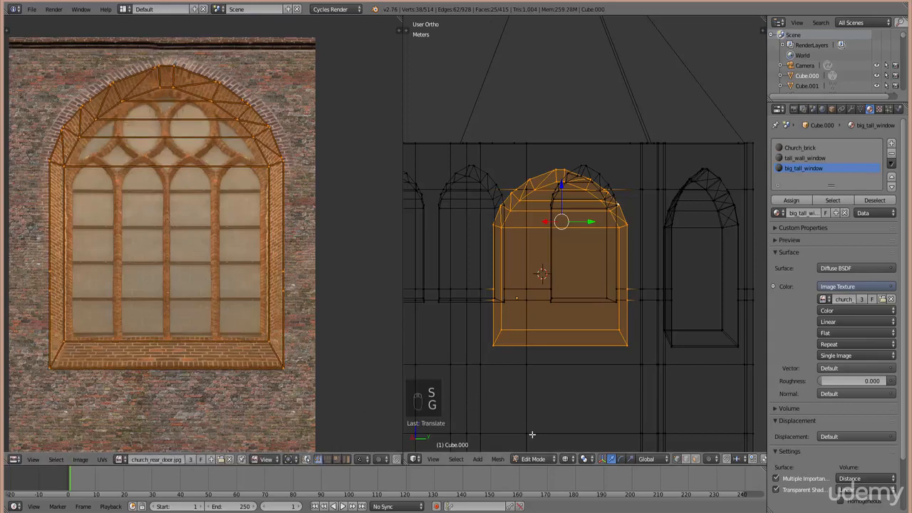
pyautogui.moveTo(533, 433); pyautogui.dragTo(540, 464, button='middle')
pyautogui.click(566, 459)
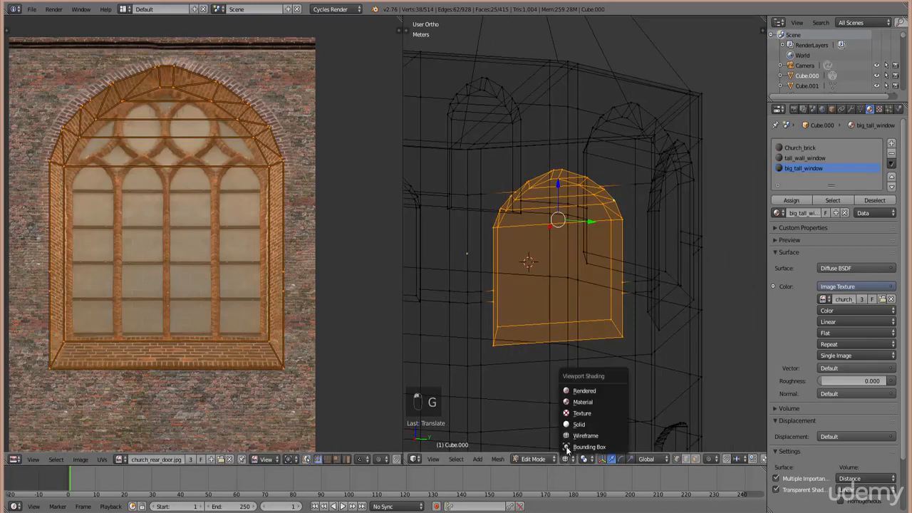
# - Switch to Texture shading in Object Mode and orbit the tower to inspect the brick and window textures
pyautogui.click(578, 413)
pyautogui.press('Tab')
pyautogui.moveTo(660, 336)
pyautogui.mouseDown(button='middle')
pyautogui.moveTo(610, 365)
pyautogui.moveTo(566, 337)
pyautogui.moveTo(586, 339)
pyautogui.mouseUp(button='middle')
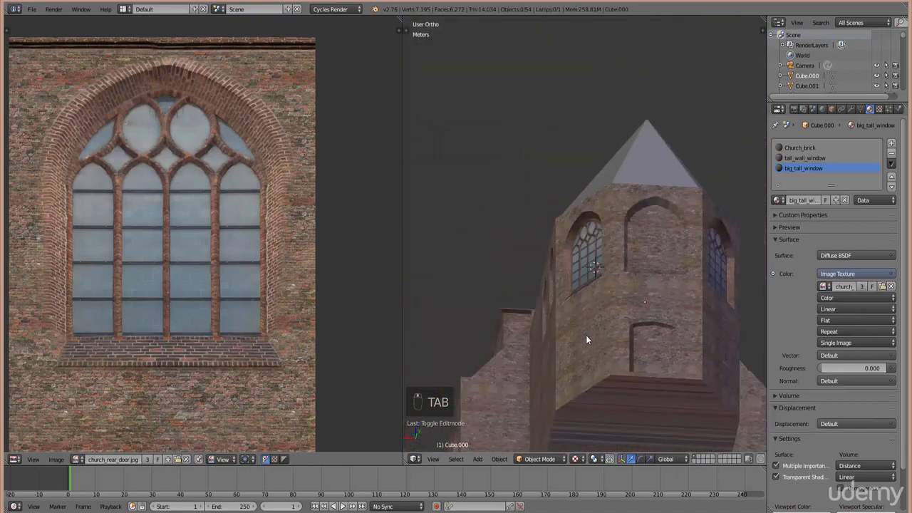
pyautogui.moveTo(659, 332); pyautogui.dragTo(601, 341, button='middle')
pyautogui.scroll(3, 682, 298)
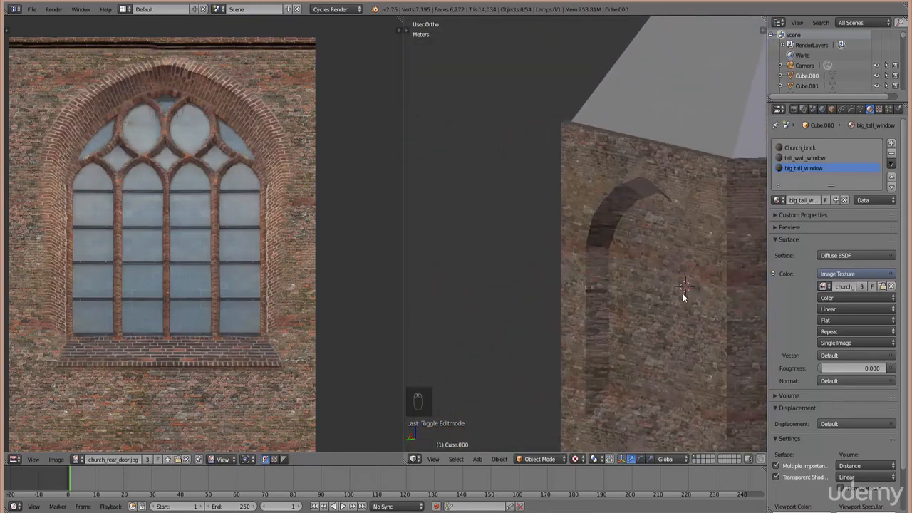
pyautogui.scroll(-4, 677, 298)
pyautogui.moveTo(675, 302); pyautogui.dragTo(624, 301, button='middle')
pyautogui.press('KP_7')
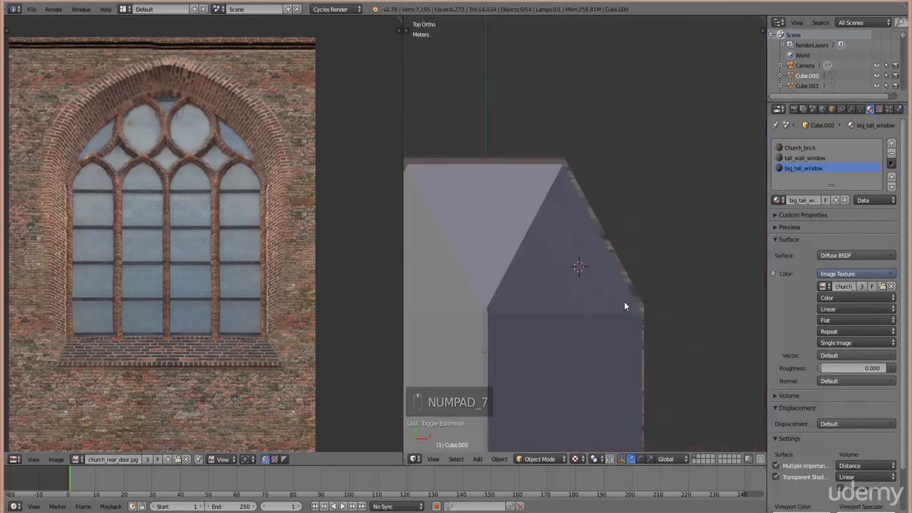
# - In wireframe Edit Mode, box-select the faces of the tower front's window and door insets
pyautogui.press('Tab')
pyautogui.keyDown('ctrl'); pyautogui.scroll(-6, 580, 235); pyautogui.keyUp('ctrl')
pyautogui.keyDown('shift'); pyautogui.scroll(6, 577, 230); pyautogui.keyUp('shift')
pyautogui.press('z')
pyautogui.scroll(4, 613, 281)
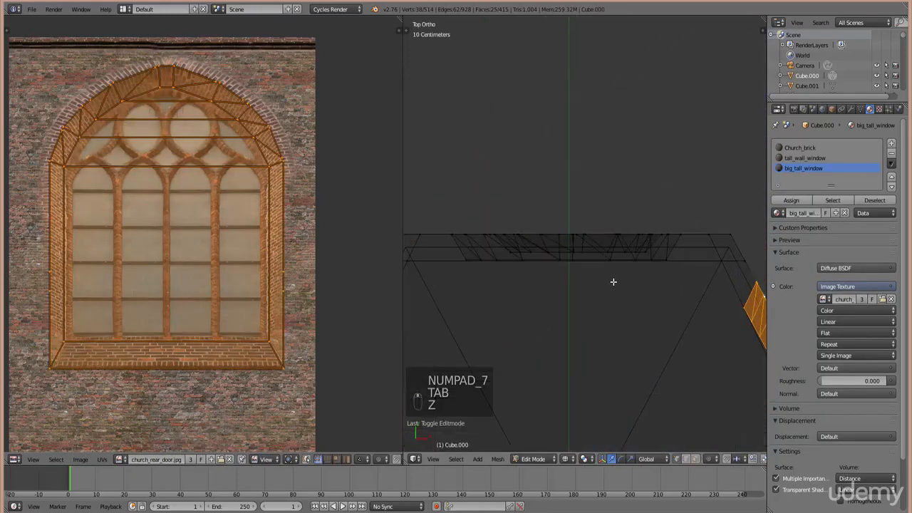
pyautogui.rightClick(668, 257)
pyautogui.press('b')
pyautogui.moveTo(686, 271); pyautogui.dragTo(464, 202)
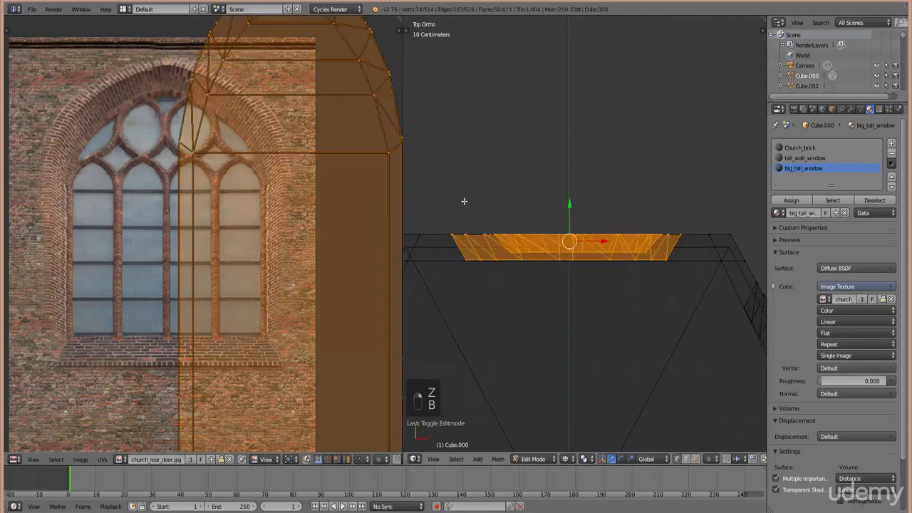
pyautogui.scroll(-4, 523, 250)
# - Orbit to a straight-on front view and project the selected insets' UVs from it
pyautogui.press('KP_4')
pyautogui.press('KP_4')
pyautogui.press('KP_4')
pyautogui.press('KP_4')
pyautogui.press('KP_4')
pyautogui.press('KP_4')
pyautogui.press('KP_4')
pyautogui.press('KP_4')
pyautogui.press('KP_4')
pyautogui.press('KP_4')
pyautogui.press('KP_4')
pyautogui.press('KP_4')
pyautogui.press('KP_4')
pyautogui.press('KP_4')
pyautogui.press('KP_4')
pyautogui.press('KP_4')
pyautogui.press('KP_4')
pyautogui.press('KP_4')
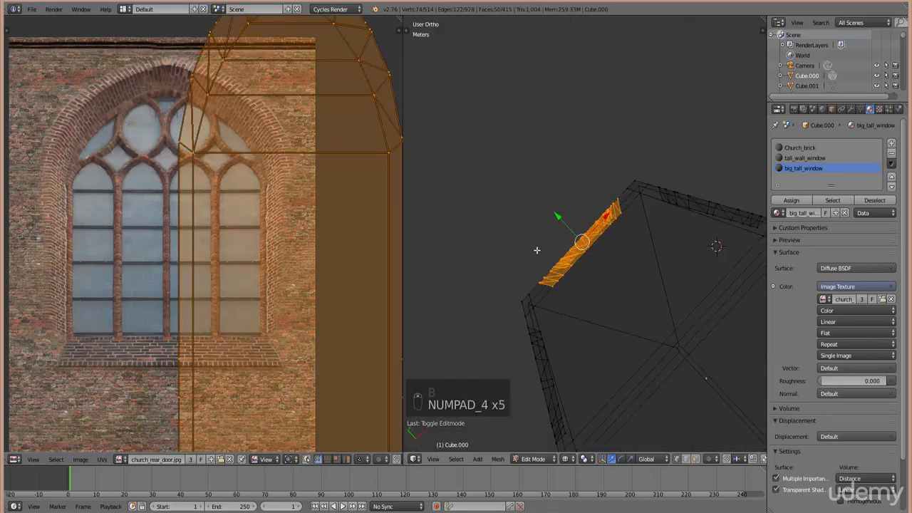
pyautogui.press('KP_4')
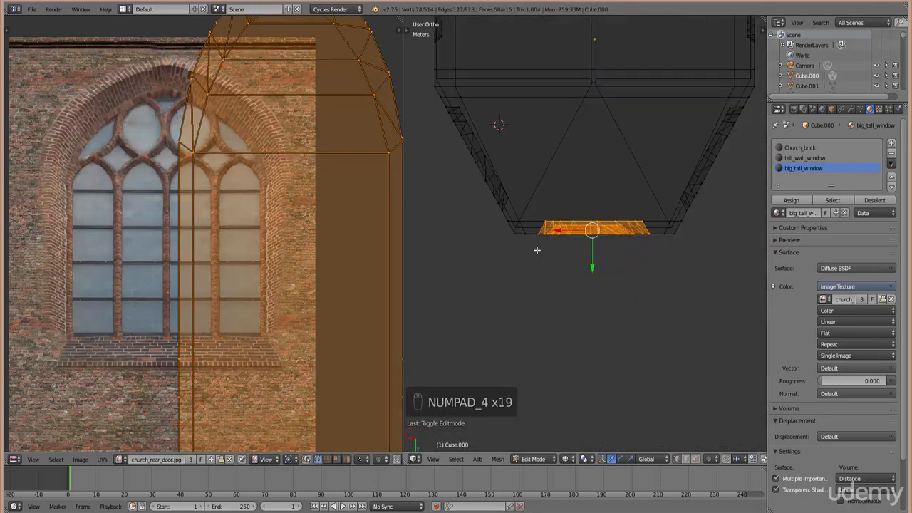
pyautogui.press('KP_2')
pyautogui.press('KP_2')
pyautogui.press('KP_2')
pyautogui.press('KP_2')
pyautogui.press('KP_2')
pyautogui.press('KP_2')
pyautogui.press('KP_2')
pyautogui.press('KP_2')
pyautogui.press('KP_2')
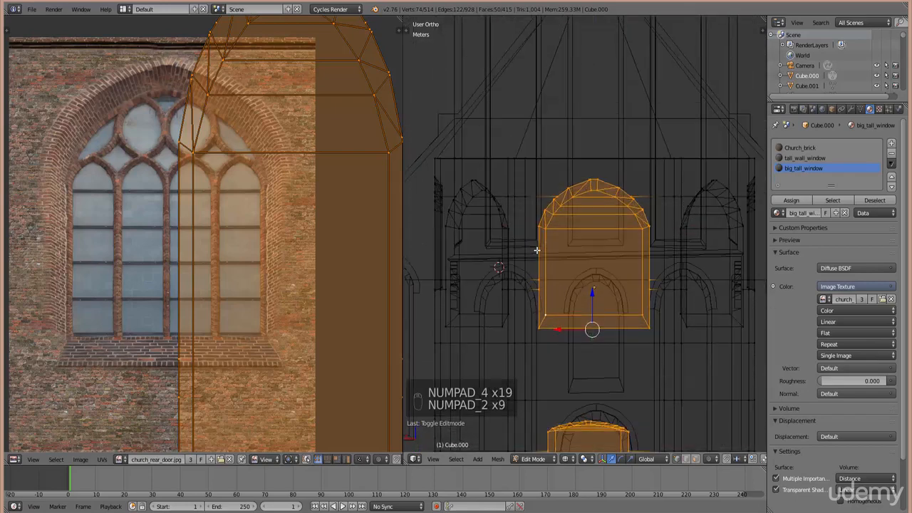
pyautogui.scroll(-4, 638, 202)
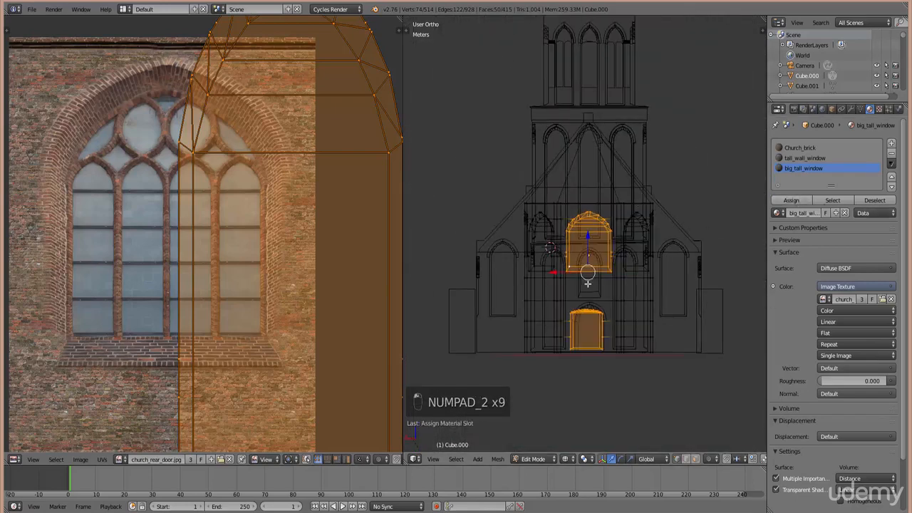
pyautogui.press('u')
pyautogui.click(593, 292)
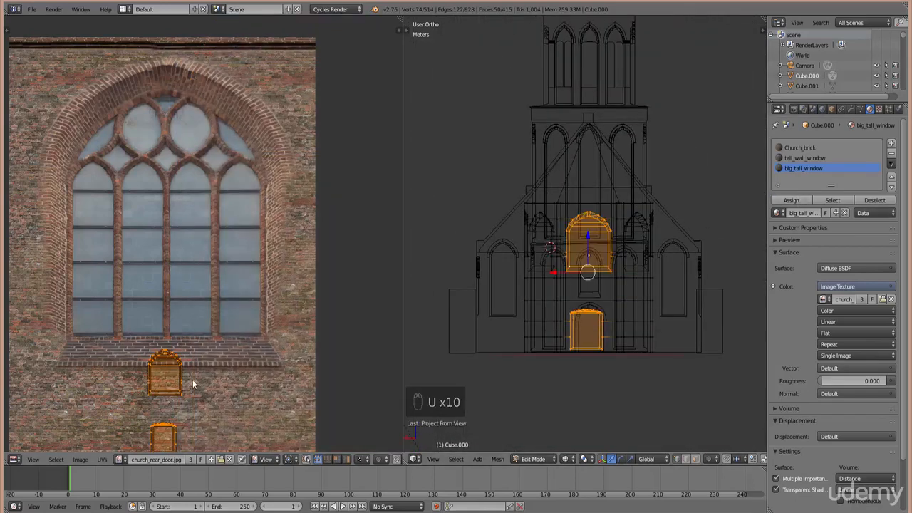
# - Enlarge the end-wall inset UVs twice and move them onto the photographed window
pyautogui.scroll(-4, 193, 377)
pyautogui.press('s')
pyautogui.click(279, 401)
pyautogui.moveTo(254, 340); pyautogui.dragTo(258, 301, button='middle')
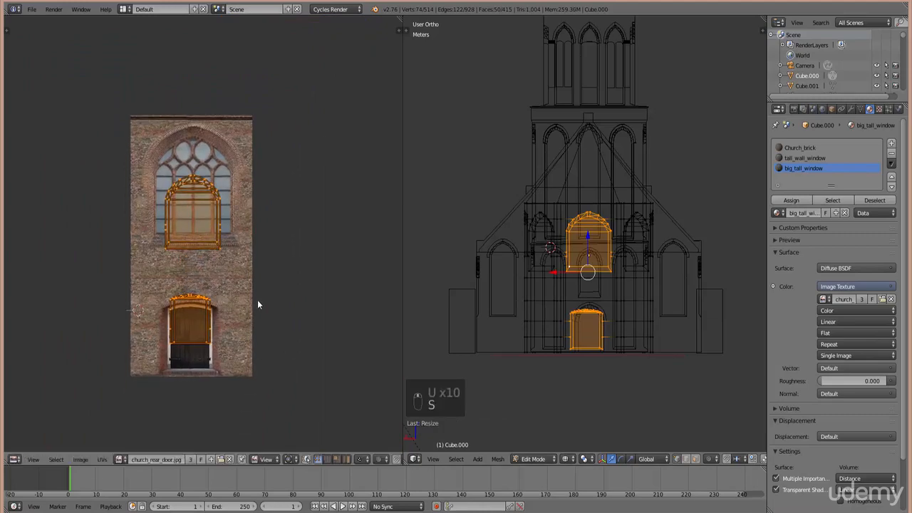
pyautogui.press('s')
pyautogui.click(275, 329)
pyautogui.scroll(3, 275, 329)
pyautogui.press('g')
pyautogui.click(250, 256)
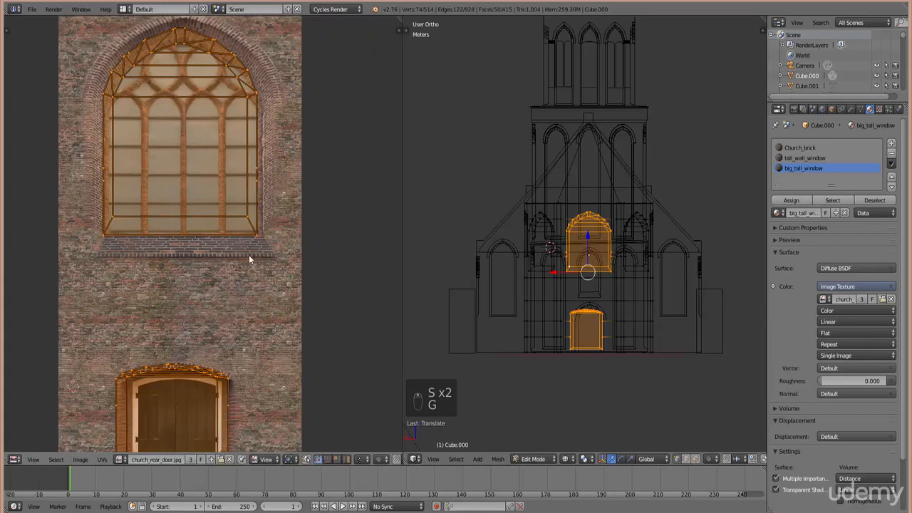
# - Resize the inset UVs again and shift them slightly over the photo
pyautogui.moveTo(249, 255); pyautogui.dragTo(255, 291, button='middle')
pyautogui.scroll(-1, 277, 310)
pyautogui.press('s')
pyautogui.click(293, 324)
pyautogui.press('g')
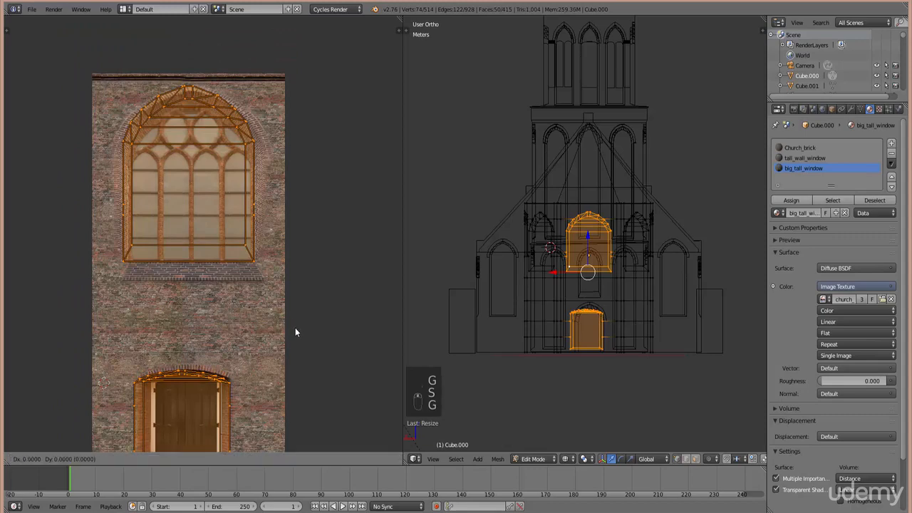
pyautogui.click(302, 335)
pyautogui.rightClick(266, 275)
# - Box-select only the window UVs, leaving the door, then lower and rescale them
pyautogui.press('b')
pyautogui.moveTo(114, 83); pyautogui.dragTo(283, 299)
pyautogui.scroll(1, 241, 188)
pyautogui.moveTo(238, 229); pyautogui.dragTo(232, 254, button='middle')
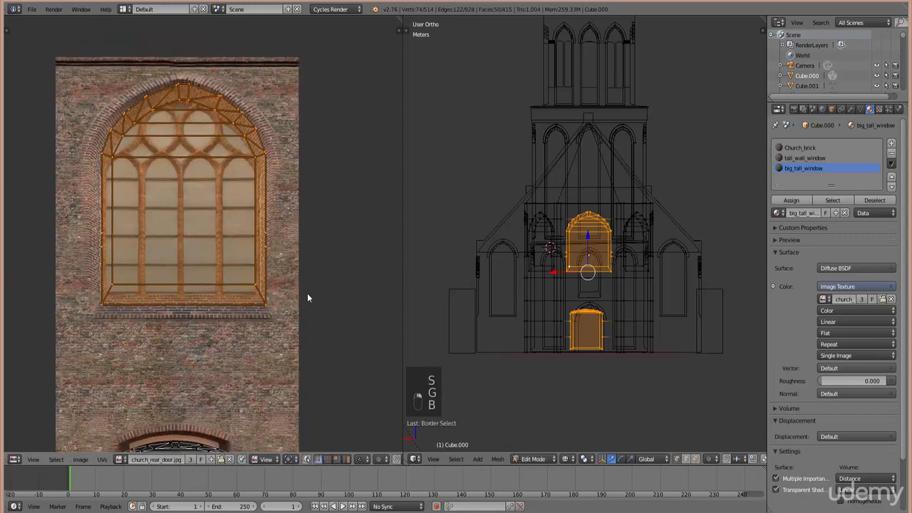
pyautogui.press('g')
pyautogui.click(304, 300)
pyautogui.press('s')
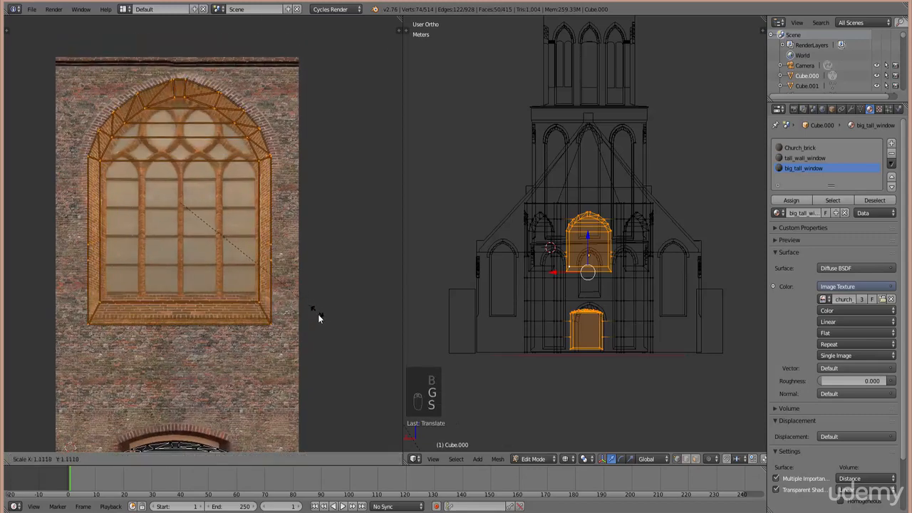
pyautogui.click(320, 314)
pyautogui.press('g')
pyautogui.click(317, 308)
# - Shrink the window mapping, reposition it, and widen it horizontally over the arched window
pyautogui.press('s')
pyautogui.click(315, 303)
pyautogui.press('g')
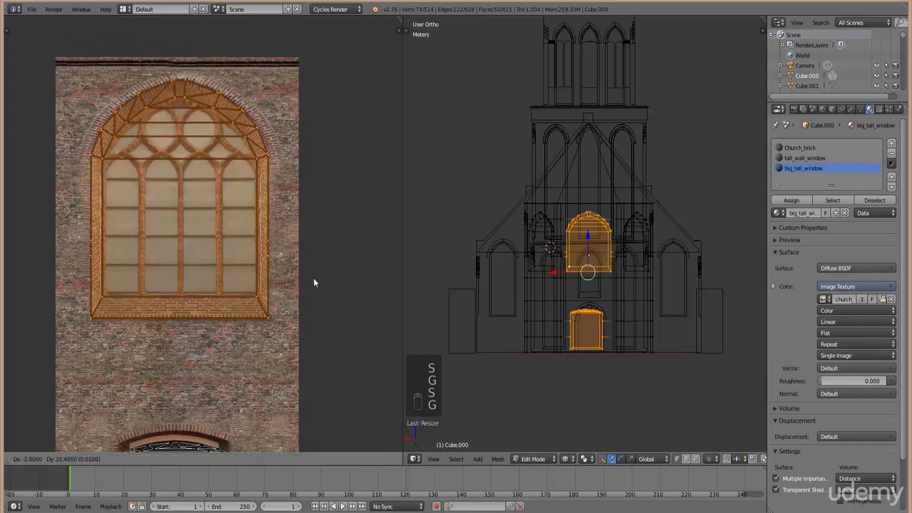
pyautogui.click(299, 280)
pyautogui.press('s')
pyautogui.press('x')
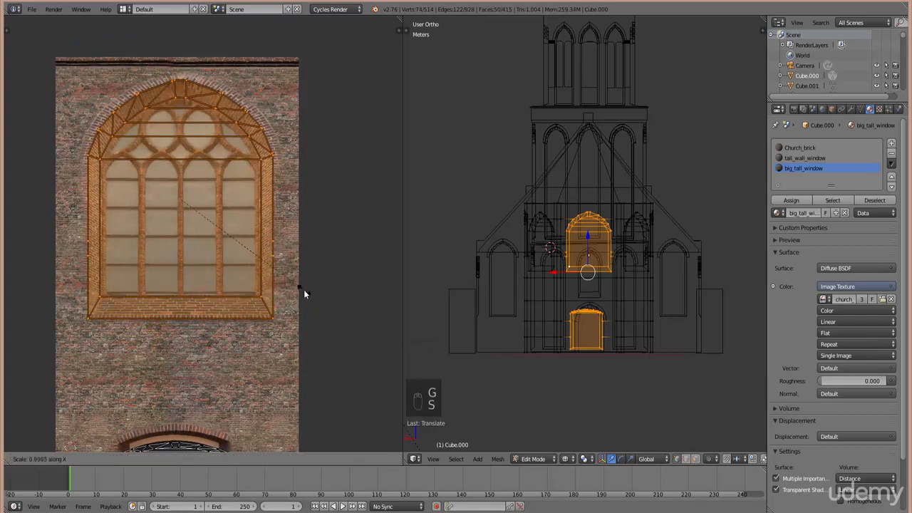
pyautogui.click(303, 290)
pyautogui.press('g')
pyautogui.click(309, 289)
# - Reselect all window mapping points and give them a final resize and nudge
pyautogui.scroll(2, 252, 299)
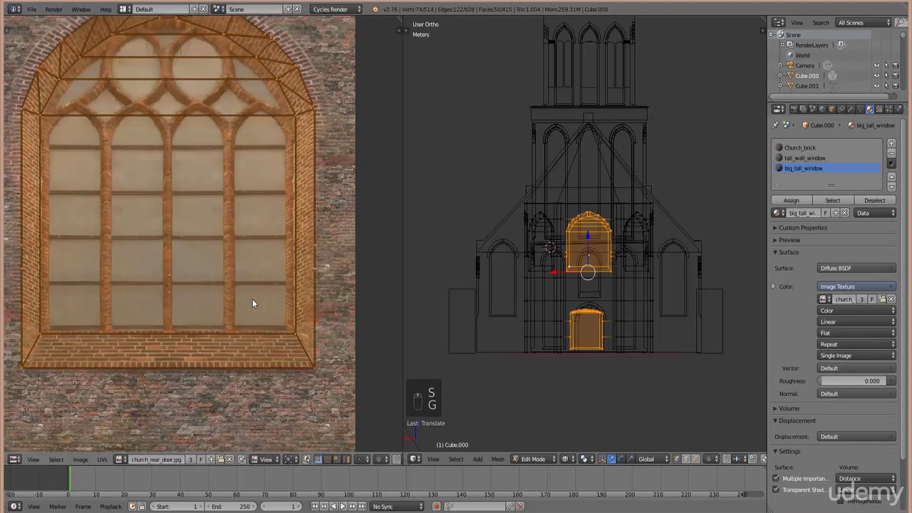
pyautogui.scroll(-1, 296, 356)
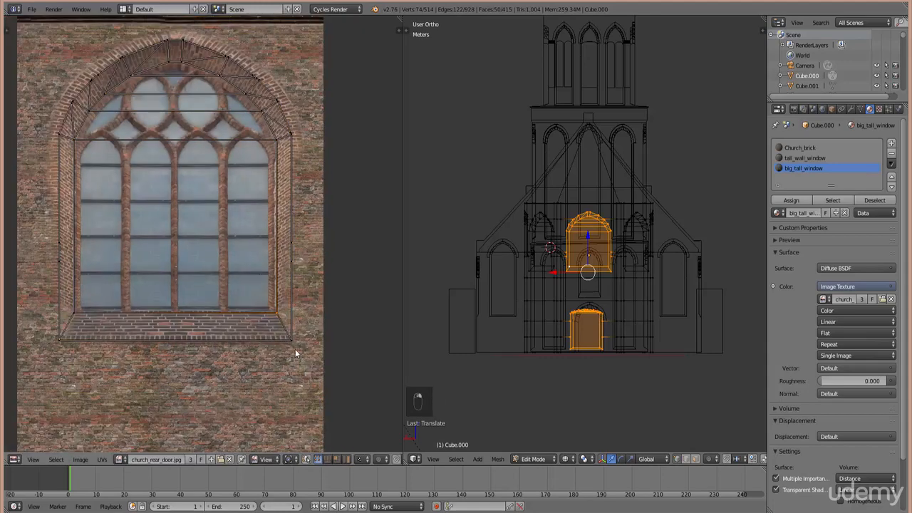
pyautogui.moveTo(307, 360); pyautogui.dragTo(44, 37)
pyautogui.press('s')
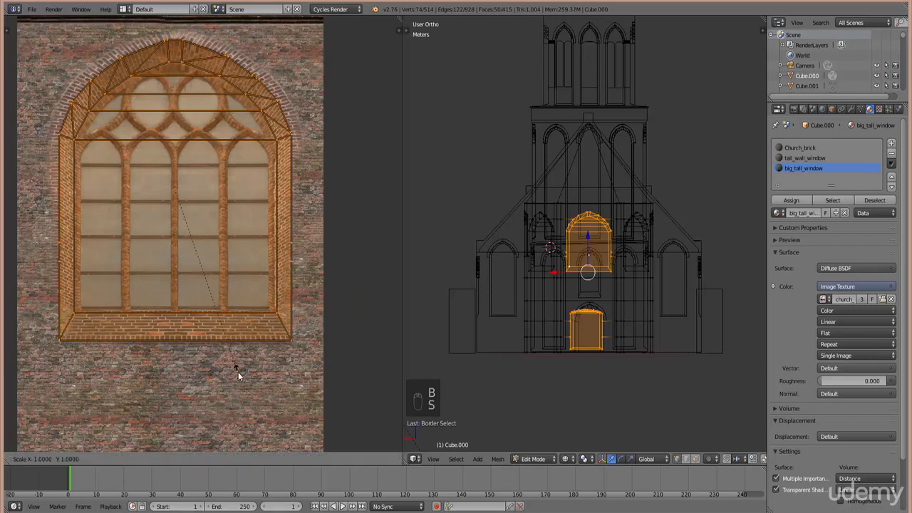
pyautogui.click(240, 377)
pyautogui.press('g')
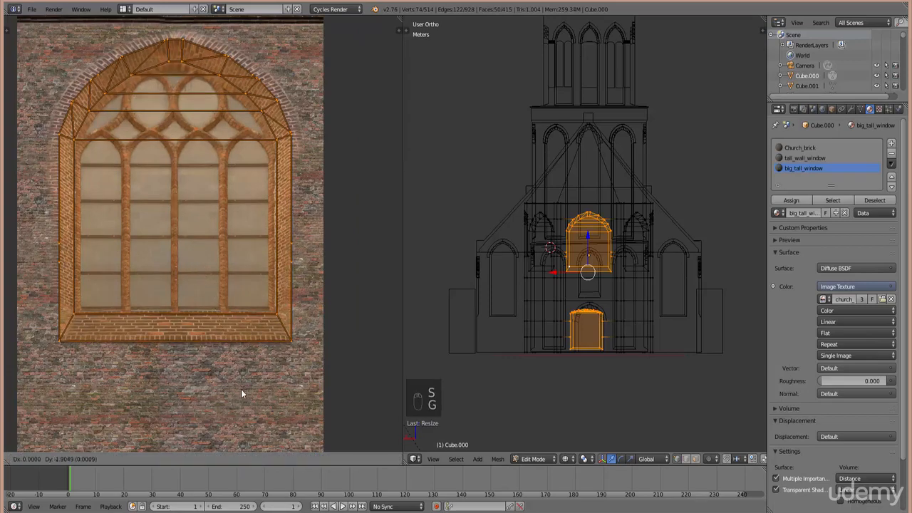
pyautogui.click(241, 382)
pyautogui.scroll(-4, 240, 383)
# - Box-select the door inset's UVs and move them onto the photographed door
pyautogui.scroll(2, 238, 400)
pyautogui.moveTo(237, 405); pyautogui.dragTo(254, 236, button='middle')
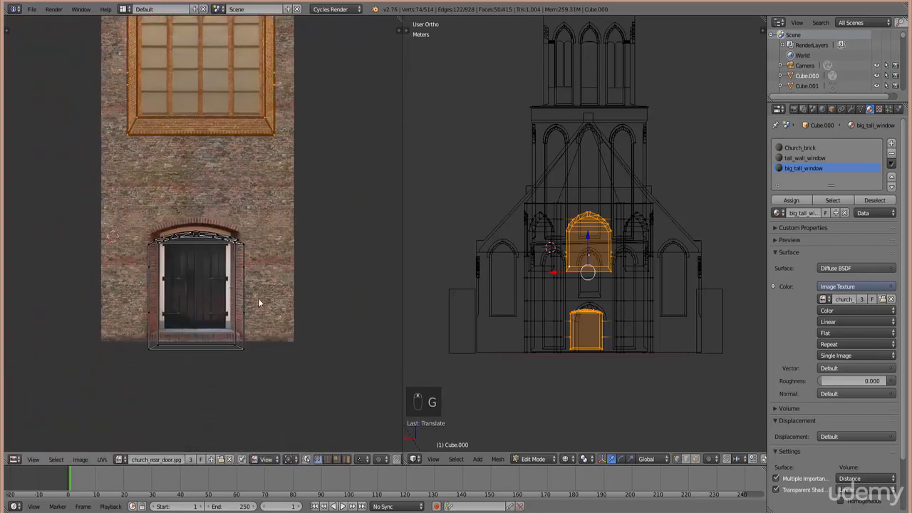
pyautogui.press('a')
pyautogui.press('b')
pyautogui.moveTo(278, 386); pyautogui.dragTo(130, 219)
pyautogui.scroll(3, 216, 332)
pyautogui.moveTo(216, 366); pyautogui.dragTo(219, 340, button='middle')
pyautogui.press('g')
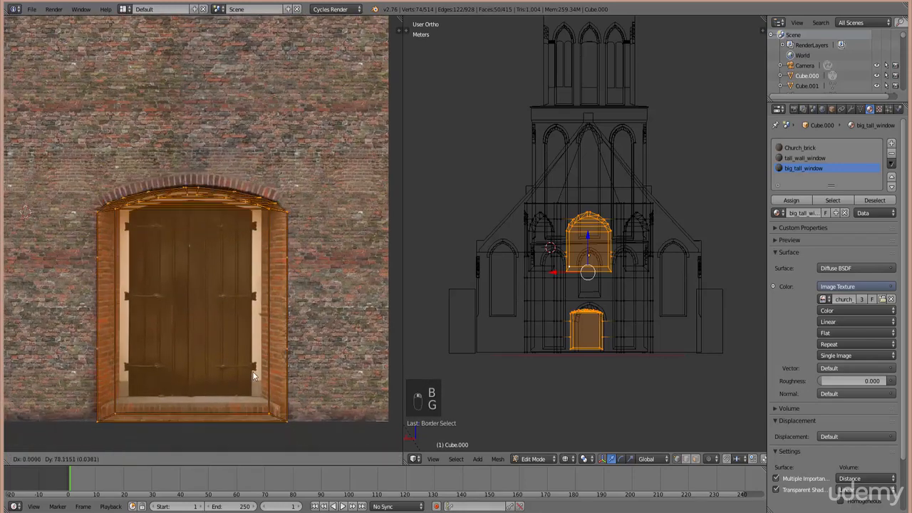
pyautogui.click(251, 368)
# - Shrink and reposition the door mapping, switching the 3D view to solid shading
pyautogui.press('s')
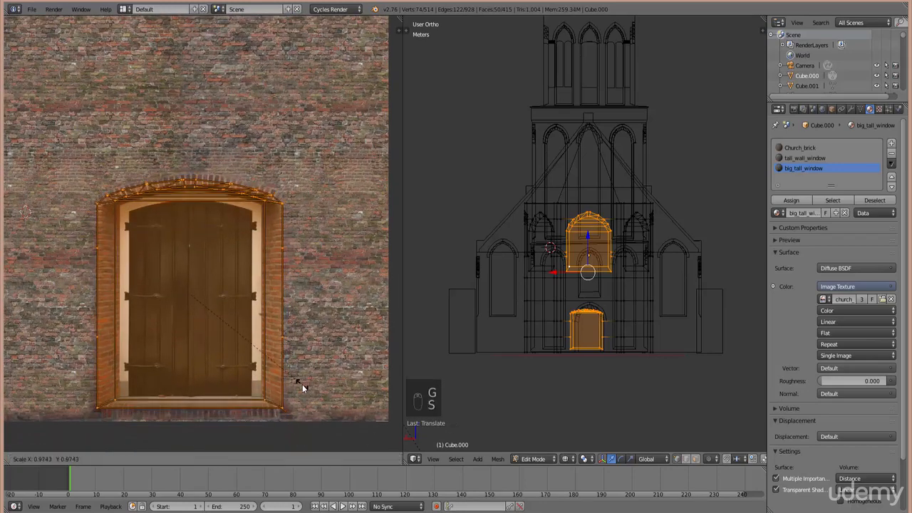
pyautogui.click(302, 384)
pyautogui.keyDown('shift'); pyautogui.scroll(-5, 603, 322); pyautogui.keyUp('shift')
pyautogui.scroll(8, 595, 372)
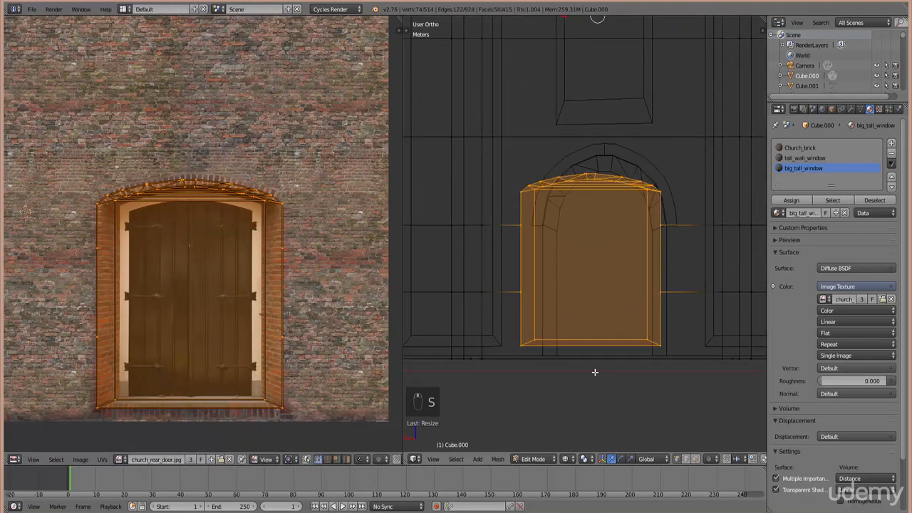
pyautogui.press('z')
pyautogui.press('s')
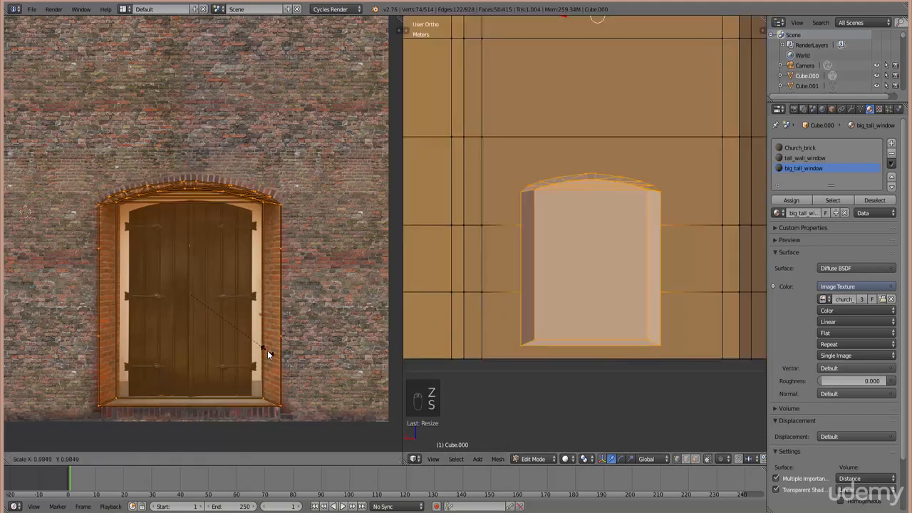
pyautogui.press('g')
pyautogui.click(269, 391)
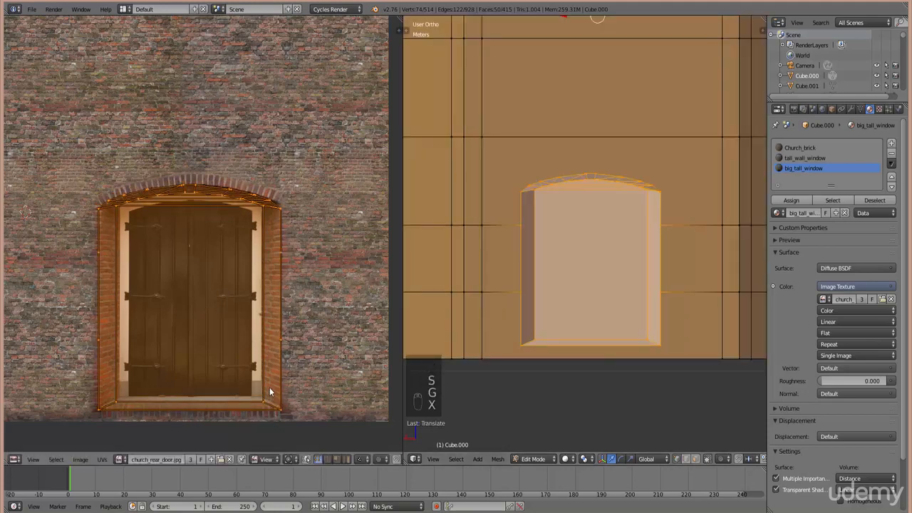
# - Enlarge, lower, and narrow the door mapping to fit the arched door
pyautogui.press('s')
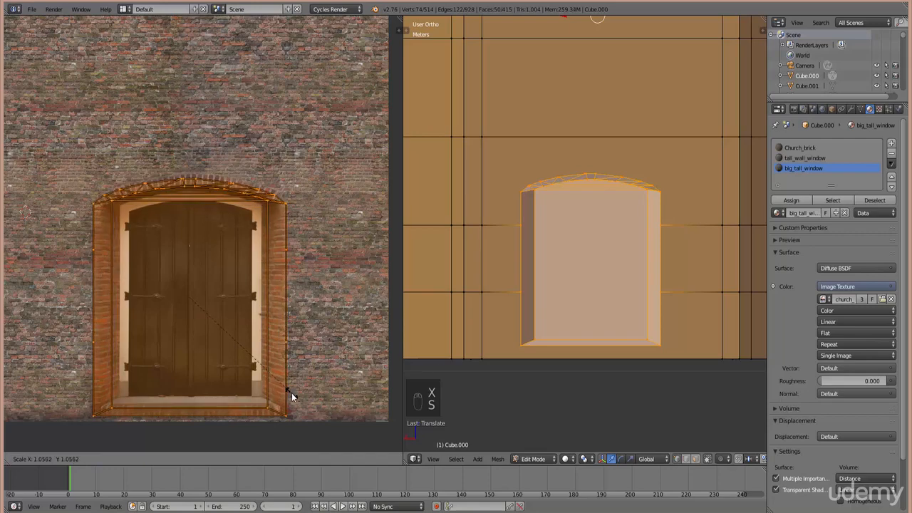
pyautogui.click(293, 396)
pyautogui.press('g')
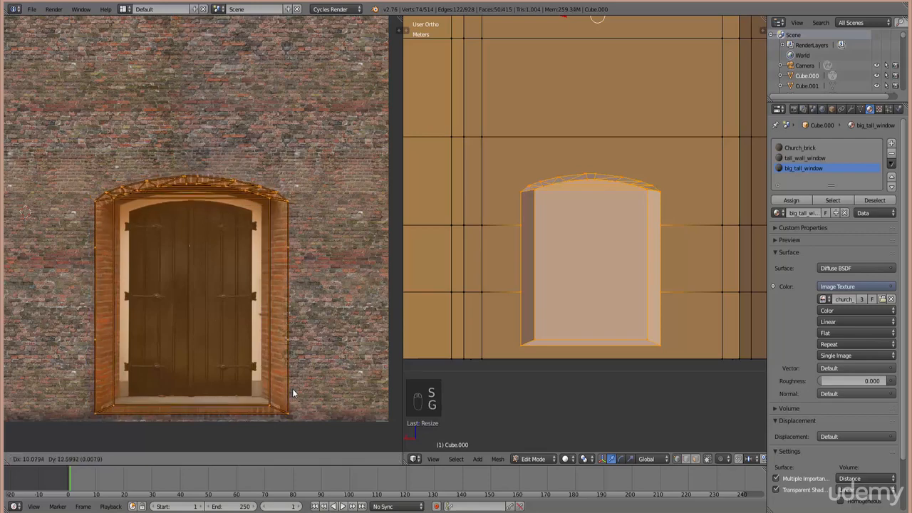
pyautogui.click(290, 396)
pyautogui.press('s')
pyautogui.click(292, 394)
pyautogui.press('g')
pyautogui.click(291, 402)
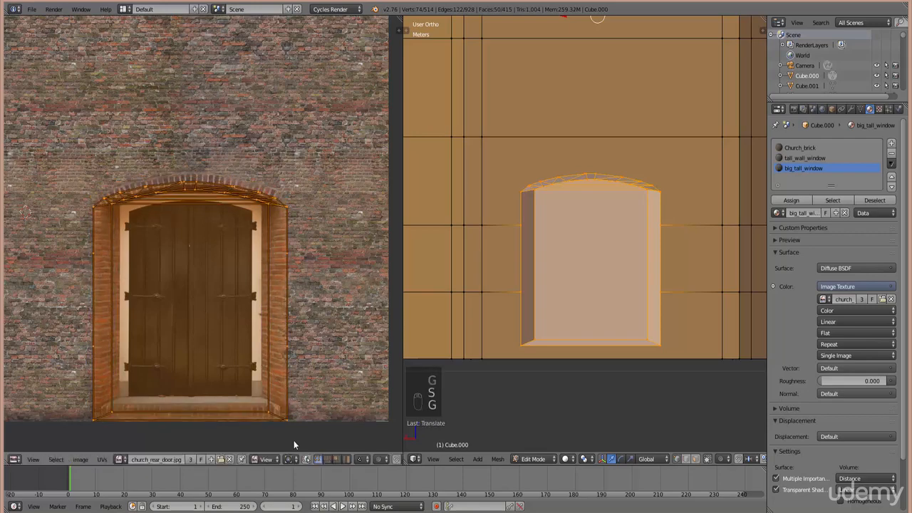
pyautogui.press('s')
pyautogui.click(314, 402)
pyautogui.press('g')
pyautogui.click(326, 389)
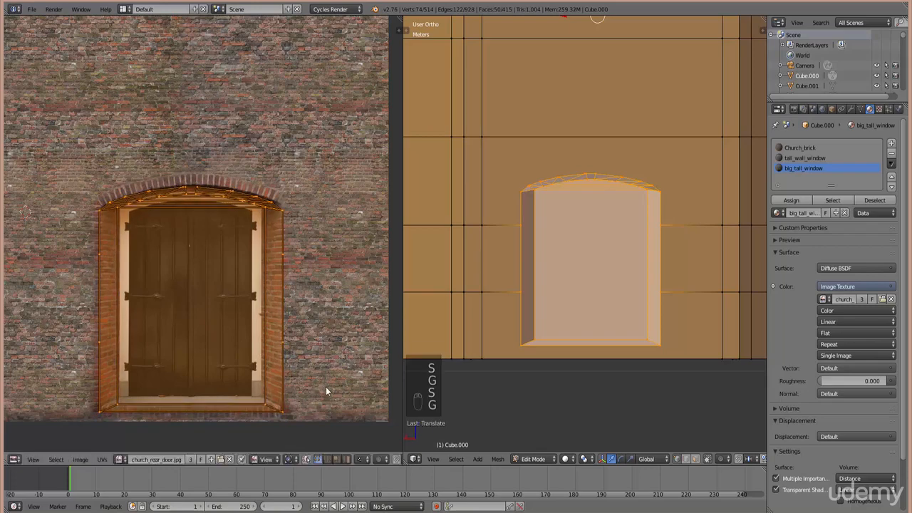
# - Fine-tune the door mapping's size and set it slightly higher over the door frame
pyautogui.press('s')
pyautogui.click(327, 390)
pyautogui.press('s')
pyautogui.click(329, 394)
pyautogui.press('g')
pyautogui.click(332, 409)
pyautogui.press('s')
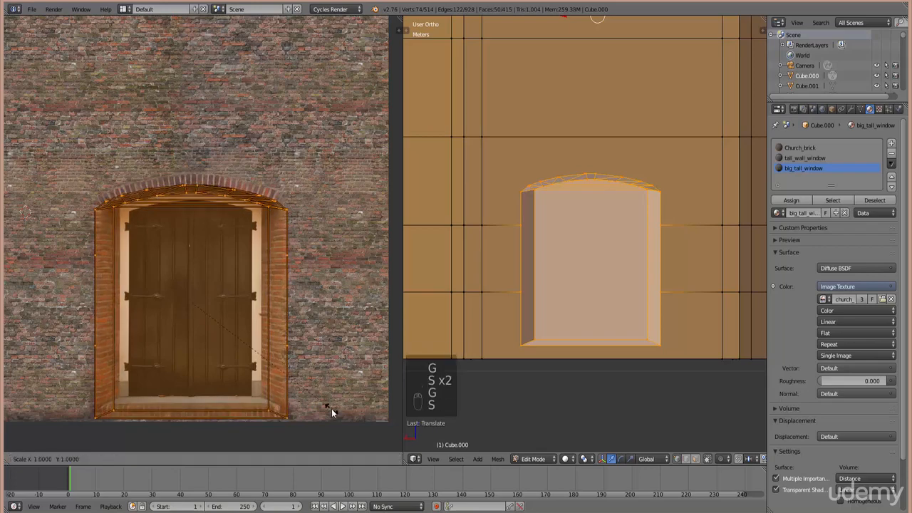
pyautogui.click(329, 409)
pyautogui.press('s')
pyautogui.click(328, 404)
pyautogui.press('g')
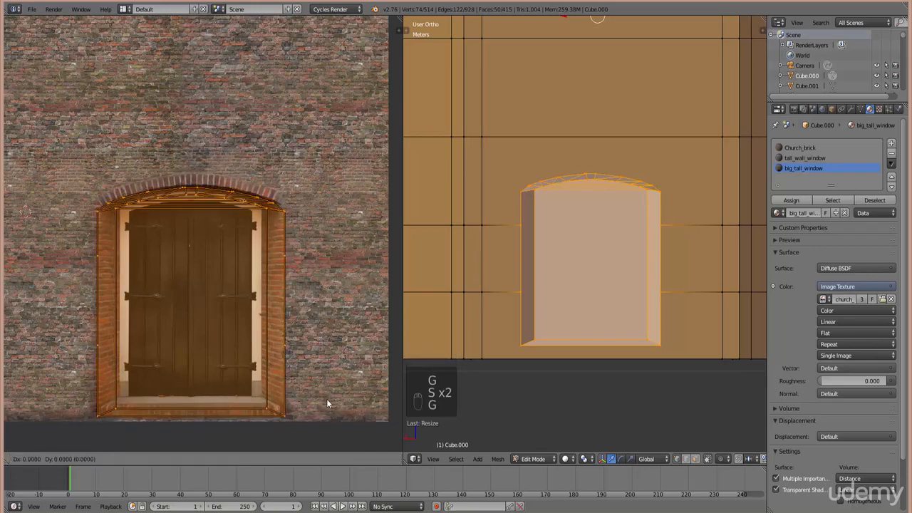
pyautogui.click(326, 398)
pyautogui.click(566, 459)
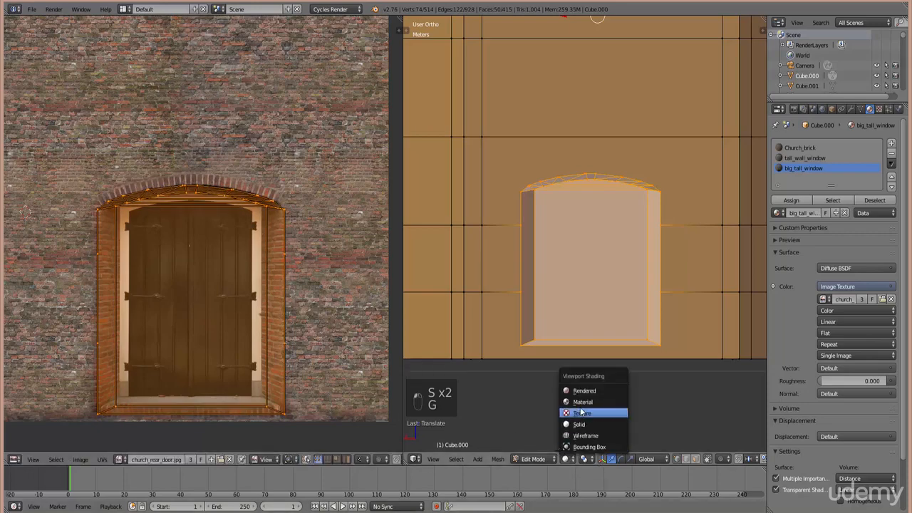
# - Switch viewport shading to Texture and narrow the door mapping horizontally, checking it in Object Mode
pyautogui.click(581, 412)
pyautogui.press('Tab')
pyautogui.moveTo(613, 379)
pyautogui.mouseDown(button='middle')
pyautogui.moveTo(608, 362)
pyautogui.moveTo(569, 369)
pyautogui.moveTo(566, 394)
pyautogui.moveTo(545, 306)
pyautogui.mouseUp(button='middle')
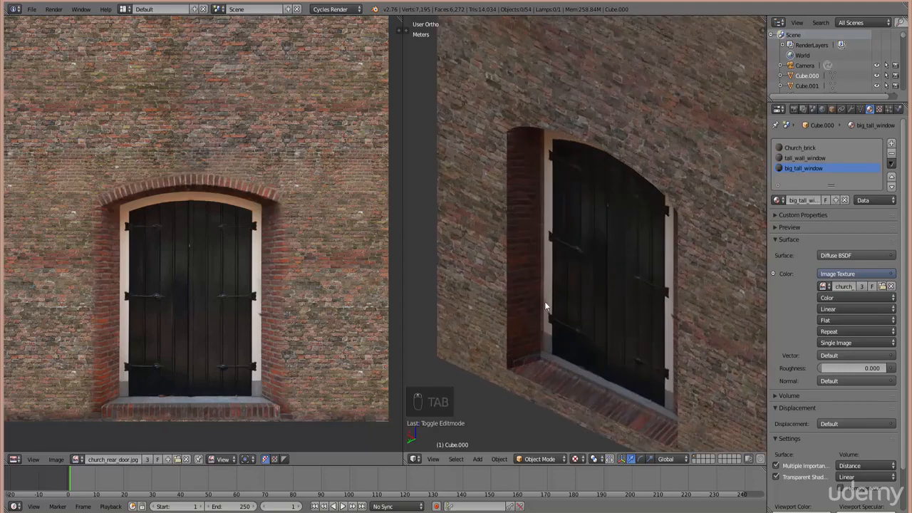
pyautogui.press('Tab')
pyautogui.press('s')
pyautogui.press('x')
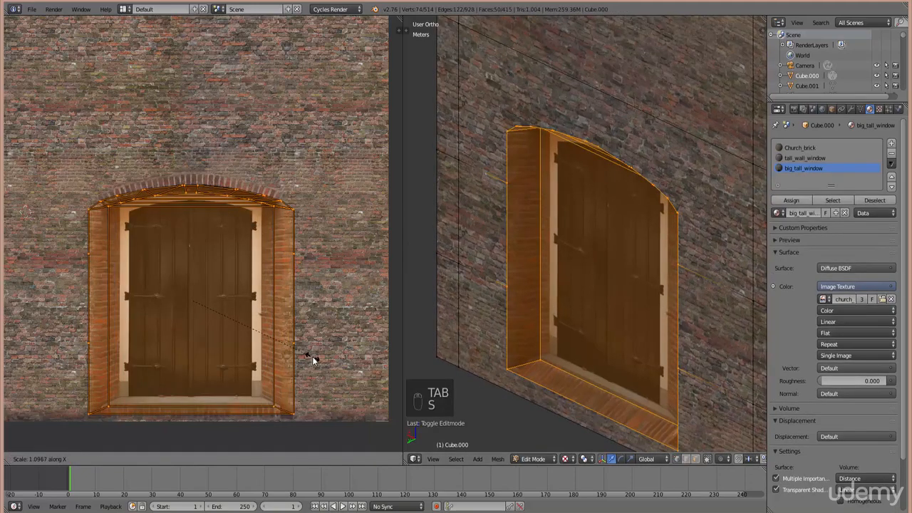
pyautogui.click(312, 356)
pyautogui.press('Tab')
pyautogui.moveTo(519, 130); pyautogui.dragTo(529, 224, button='middle')
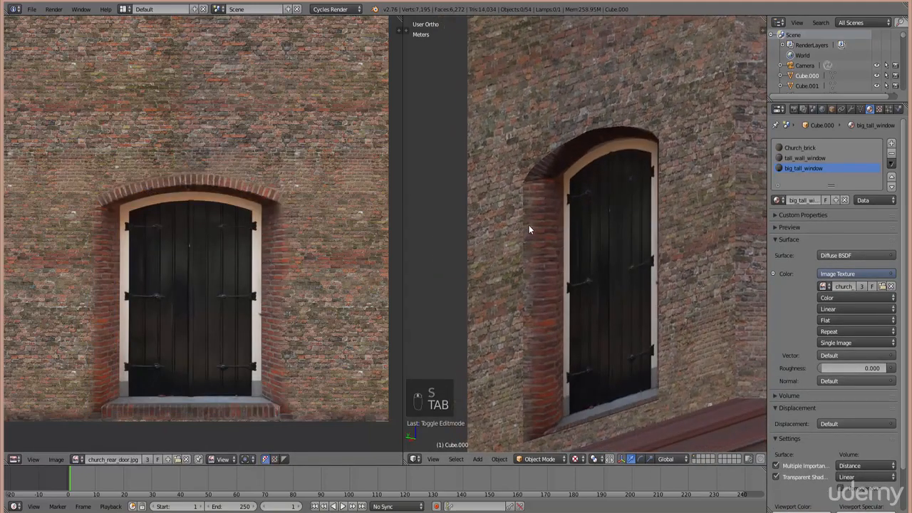
# - Adjust the door mapping's width with horizontal scales and a move, checking the textured result
pyautogui.press('Tab')
pyautogui.press('s')
pyautogui.press('x')
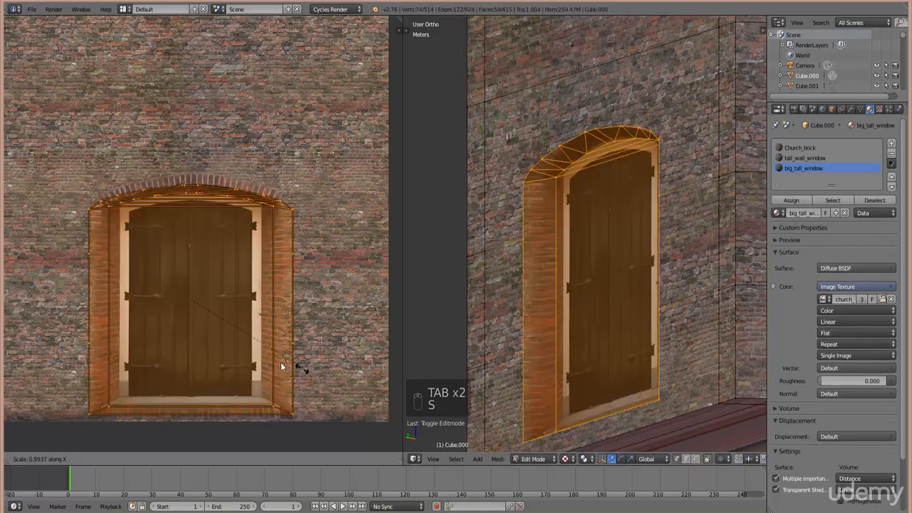
pyautogui.click(205, 328)
pyautogui.press('Tab')
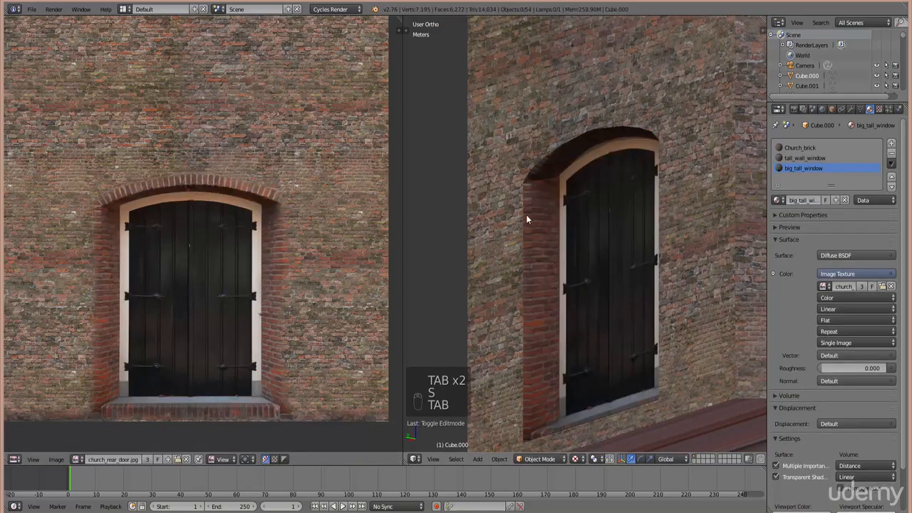
pyautogui.press('Tab')
pyautogui.press('s')
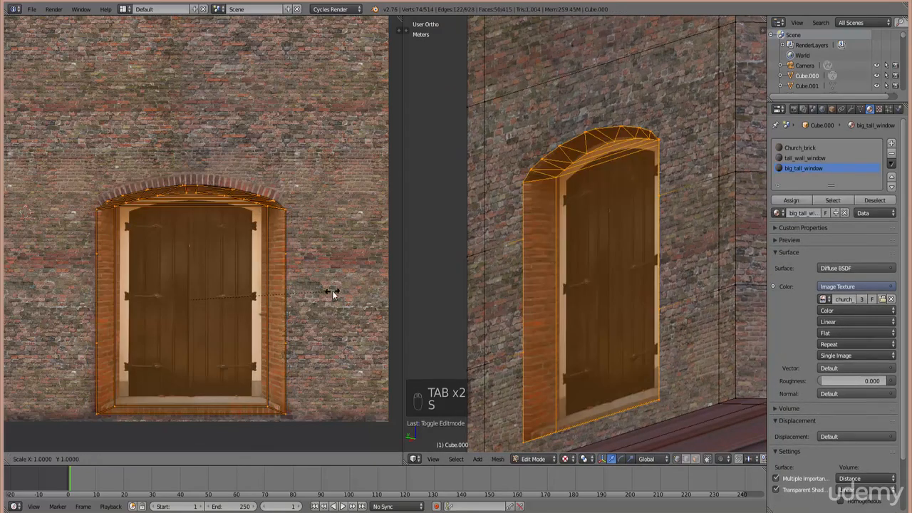
pyautogui.press('x')
pyautogui.click(42, 300)
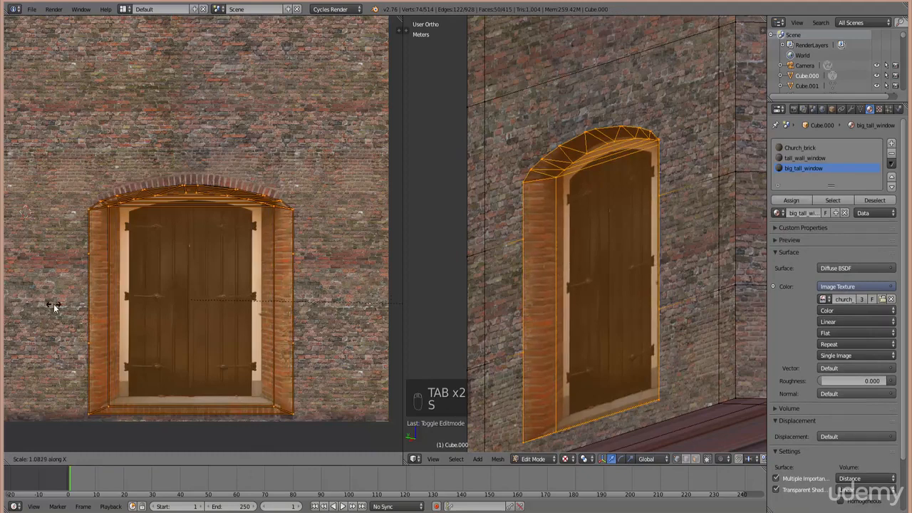
pyautogui.press('g')
pyautogui.click(186, 308)
pyautogui.press('Tab')
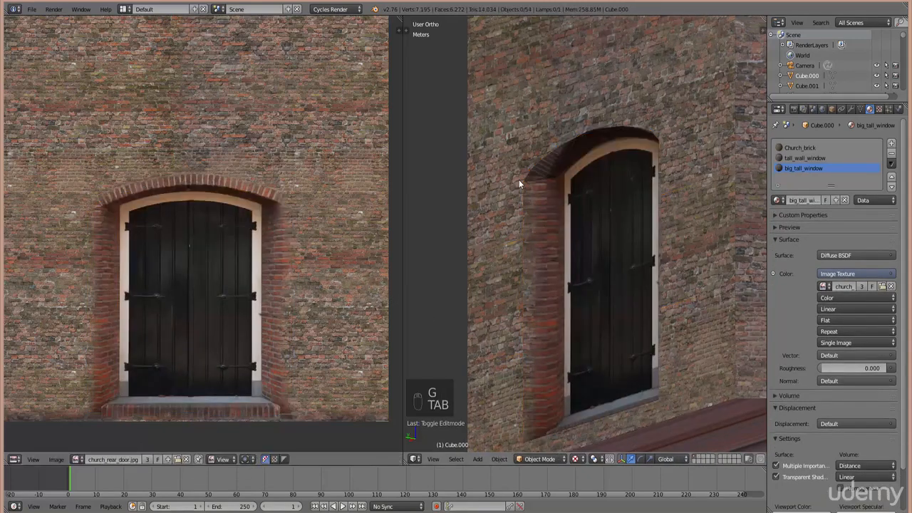
# - Reselect all door UVs, make them taller, and reposition them in the brick opening
pyautogui.press('Tab')
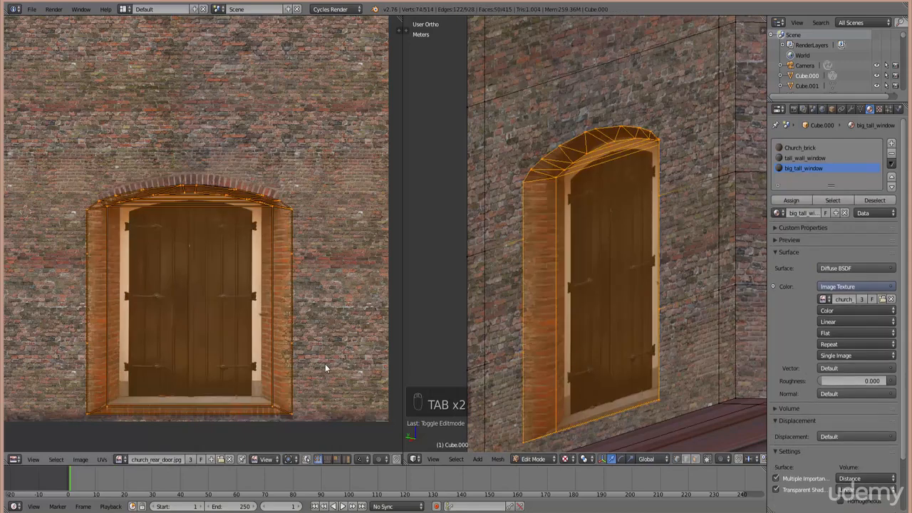
pyautogui.moveTo(313, 382); pyautogui.dragTo(322, 439, button='right')
pyautogui.rightClick(318, 431)
pyautogui.press('b')
pyautogui.moveTo(310, 451); pyautogui.dragTo(42, 147)
pyautogui.press('s')
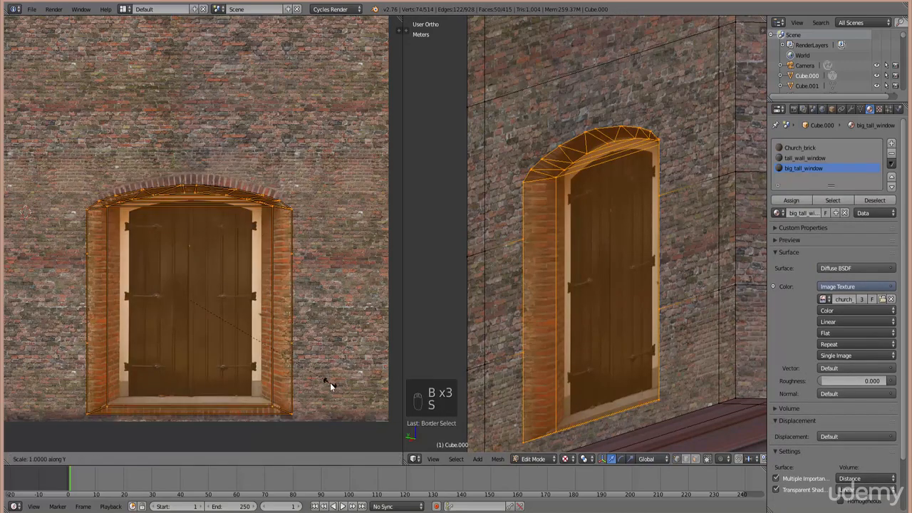
pyautogui.click(335, 382)
pyautogui.press('g')
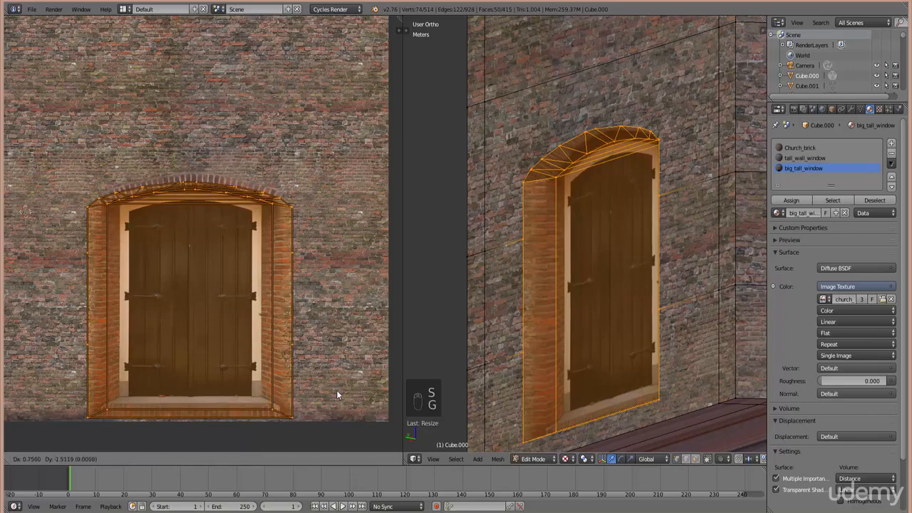
pyautogui.click(338, 414)
# - Orbit in Object Mode to inspect the wooden door set into the brick wall
pyautogui.press('Tab')
pyautogui.moveTo(620, 353); pyautogui.dragTo(577, 277, button='middle')
pyautogui.moveTo(585, 314); pyautogui.dragTo(576, 335, button='middle')
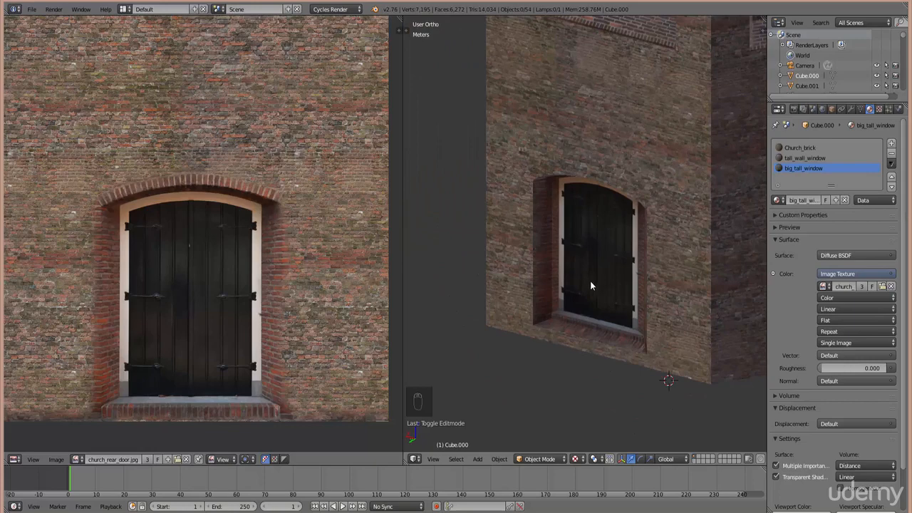
pyautogui.scroll(-6, 580, 351)
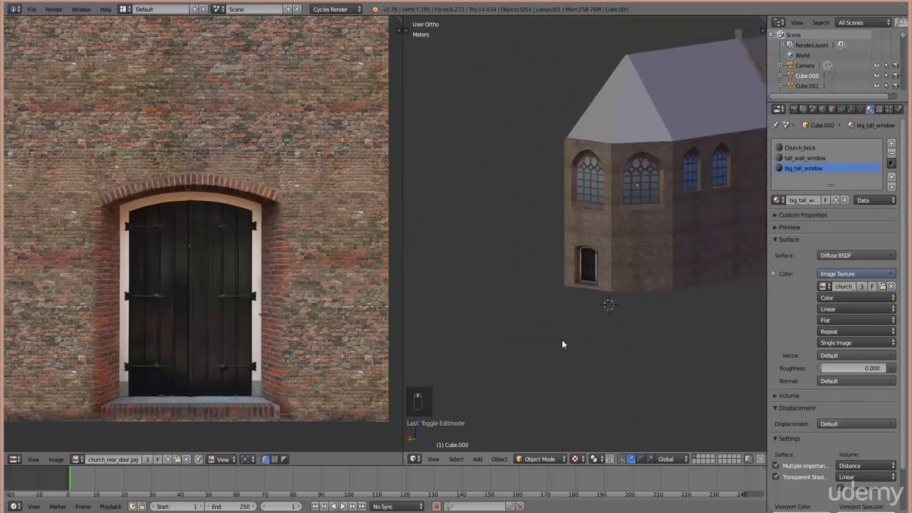
pyautogui.moveTo(601, 372); pyautogui.dragTo(560, 358, button='middle')
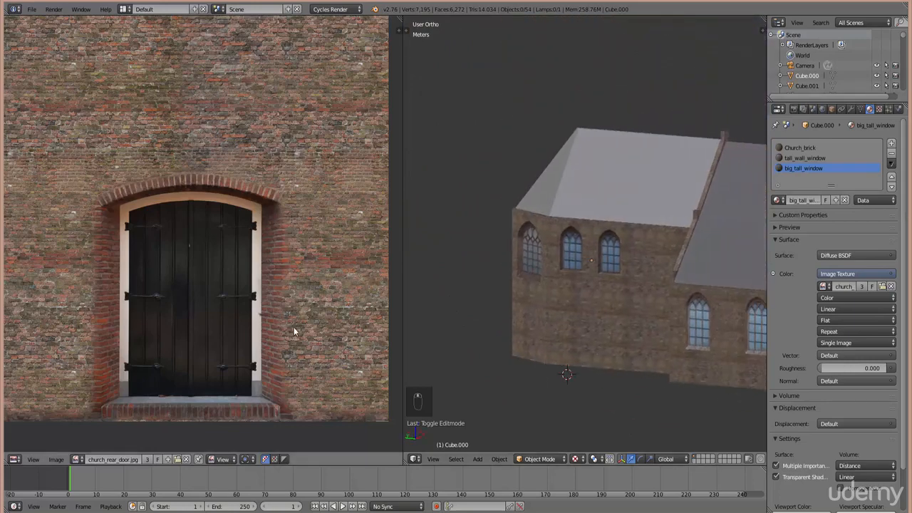
pyautogui.moveTo(613, 333); pyautogui.dragTo(631, 336, button='middle')
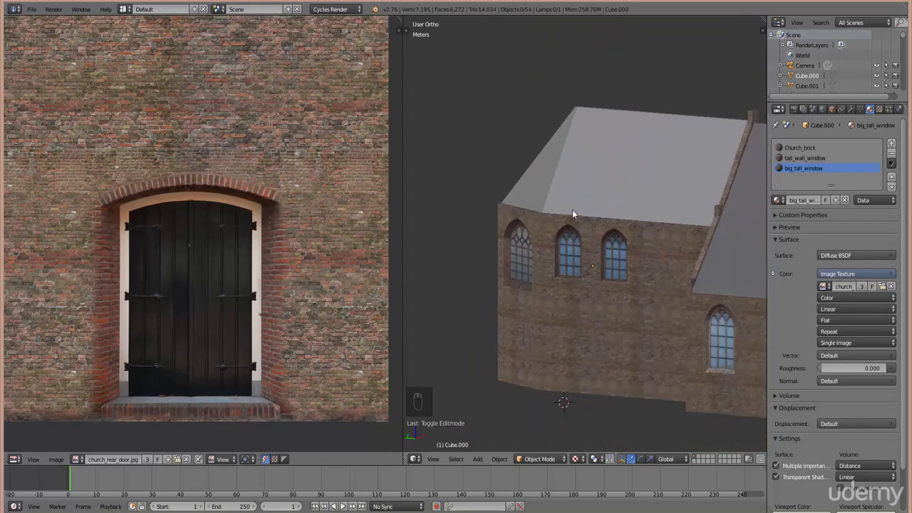
pyautogui.moveTo(637, 368); pyautogui.dragTo(601, 313, button='middle')
pyautogui.keyDown('ctrl'); pyautogui.scroll(7, 655, 366); pyautogui.keyUp('ctrl')
pyautogui.scroll(-4, 656, 366)
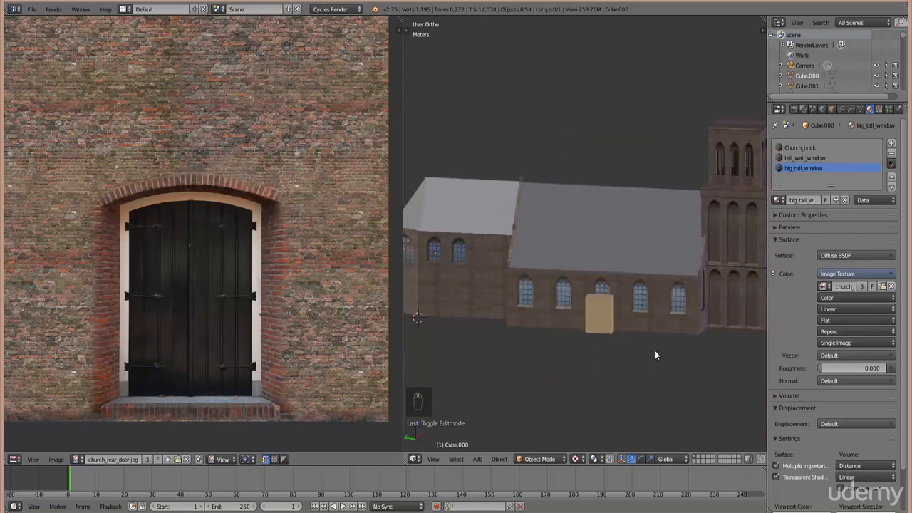
pyautogui.keyDown('ctrl'); pyautogui.scroll(6, 655, 351); pyautogui.keyUp('ctrl')
pyautogui.moveTo(551, 300); pyautogui.dragTo(577, 312, button='middle')
pyautogui.scroll(4, 578, 313)
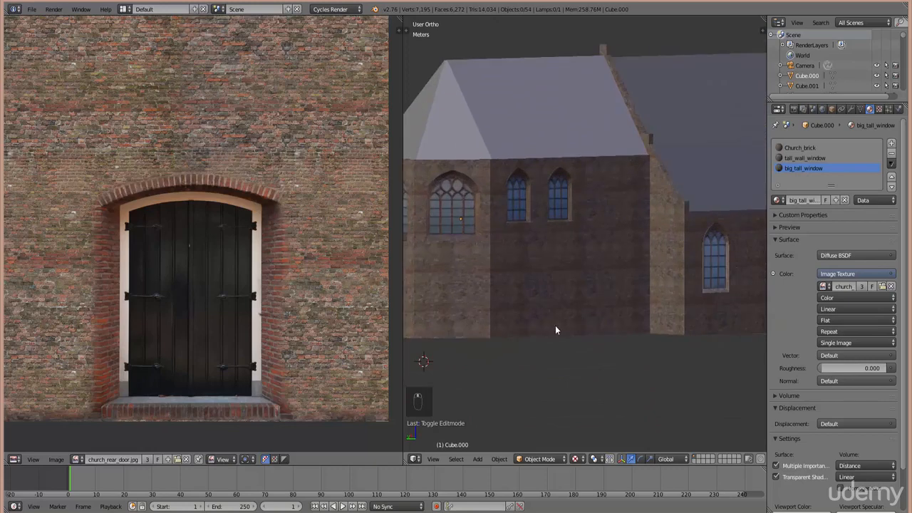
pyautogui.keyDown('ctrl'); pyautogui.scroll(-7, 557, 326); pyautogui.keyUp('ctrl')
pyautogui.keyDown('shift'); pyautogui.scroll(2, 557, 326); pyautogui.keyUp('shift')
pyautogui.scroll(3, 547, 337)
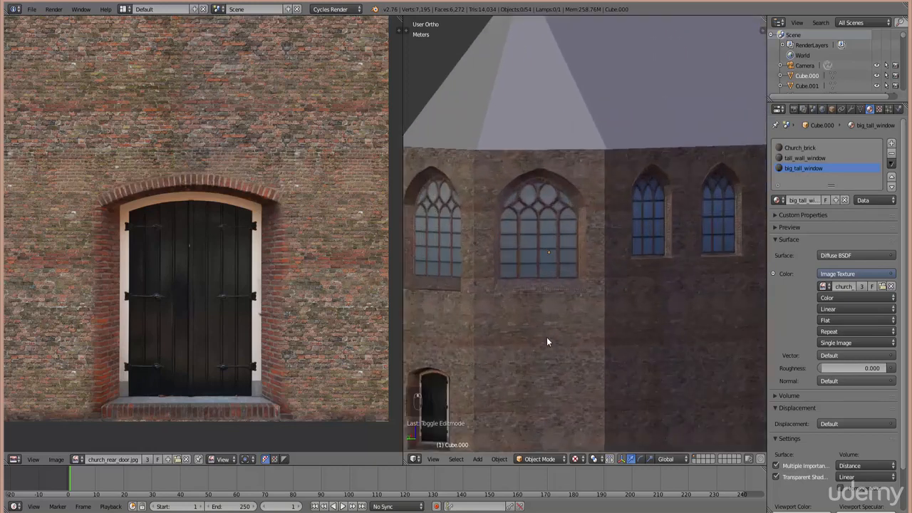
pyautogui.moveTo(547, 337)
pyautogui.mouseDown(button='middle')
pyautogui.moveTo(550, 327)
pyautogui.moveTo(543, 332)
pyautogui.mouseUp(button='middle')
pyautogui.scroll(-5, 542, 333)
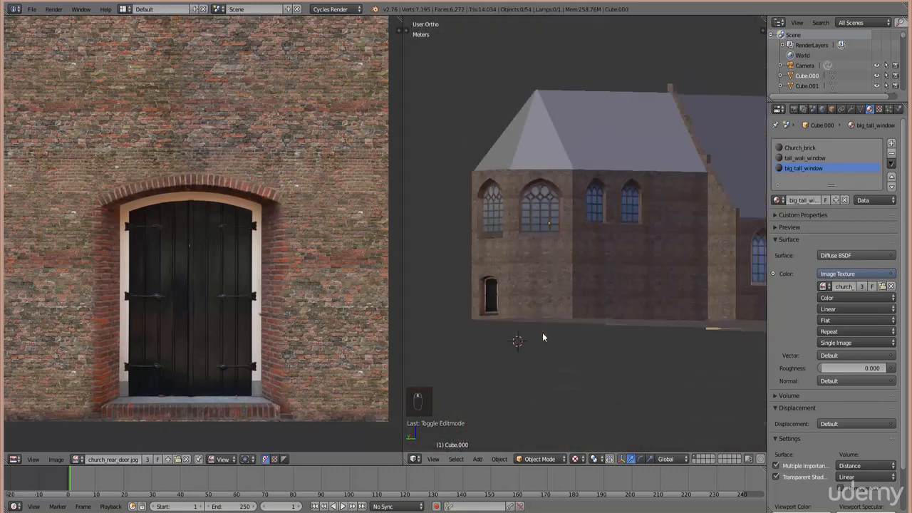
pyautogui.press('Tab')
pyautogui.press('Tab')
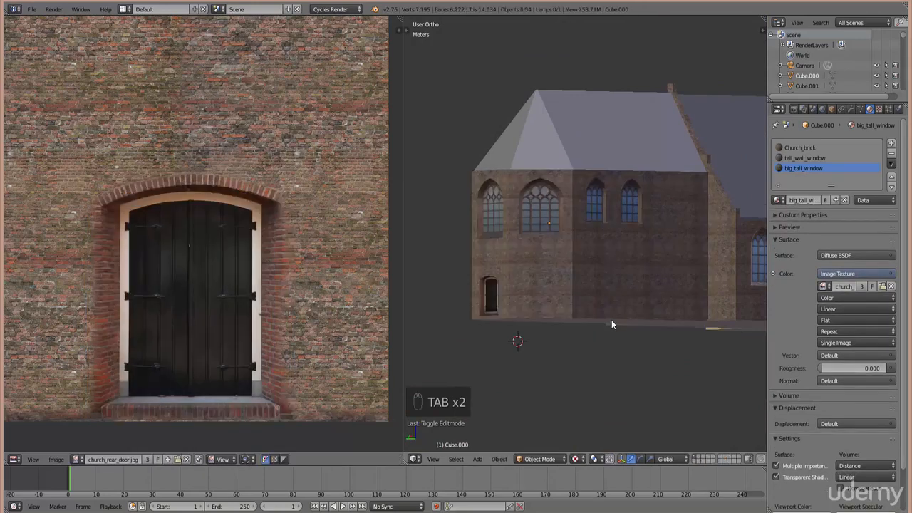
pyautogui.scroll(1, 607, 319)
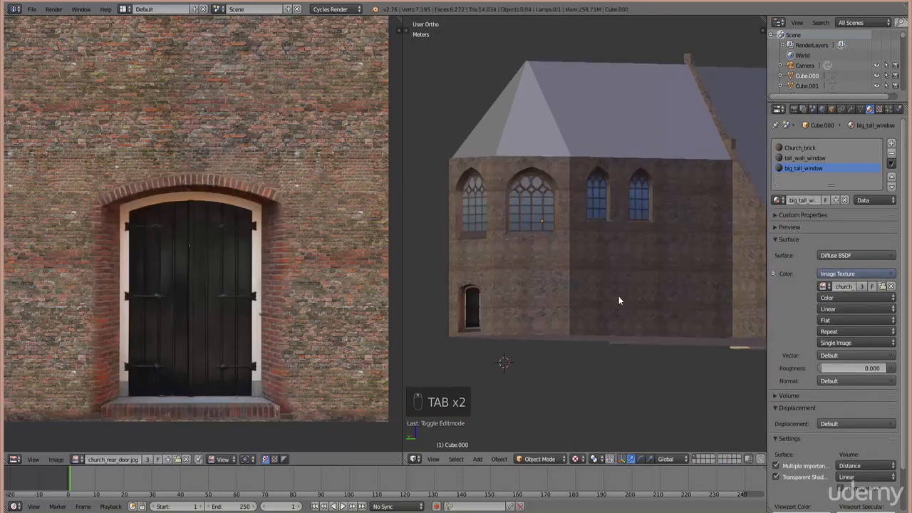
pyautogui.moveTo(624, 320); pyautogui.dragTo(611, 334, button='middle')
pyautogui.scroll(5, 611, 335)
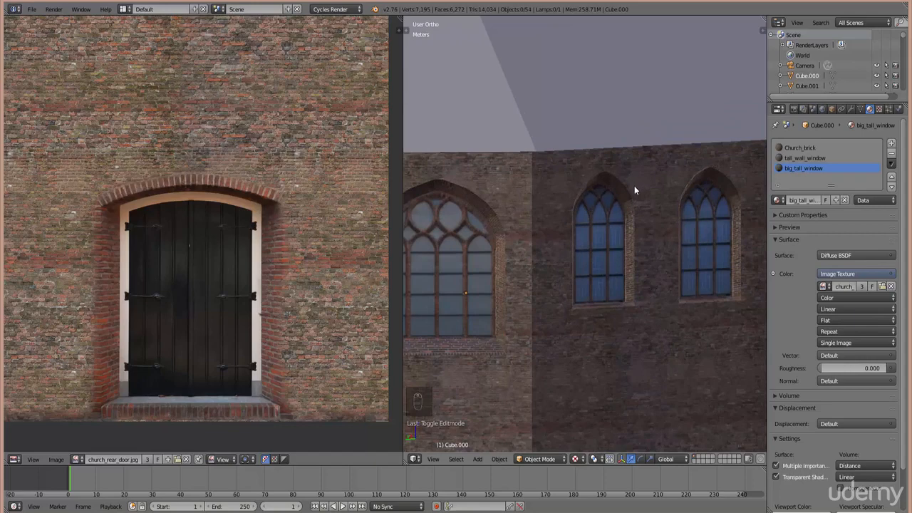
pyautogui.scroll(-2, 627, 192)
pyautogui.moveTo(506, 205); pyautogui.dragTo(534, 221, button='middle')
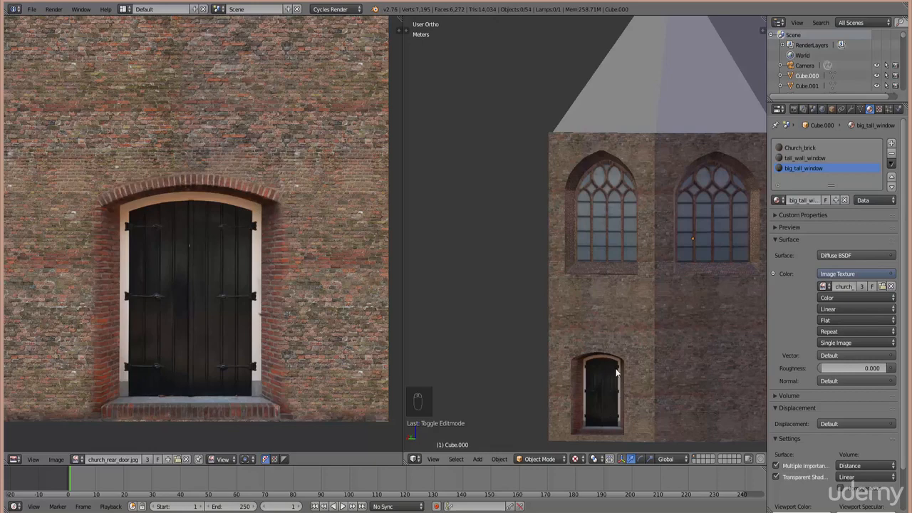
pyautogui.moveTo(617, 371); pyautogui.dragTo(608, 365, button='middle')
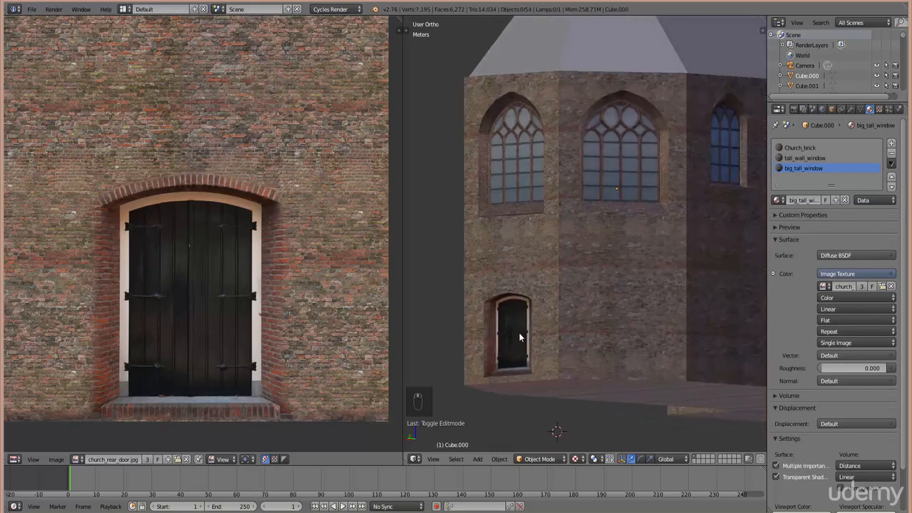
pyautogui.moveTo(509, 332); pyautogui.dragTo(637, 238, button='middle')
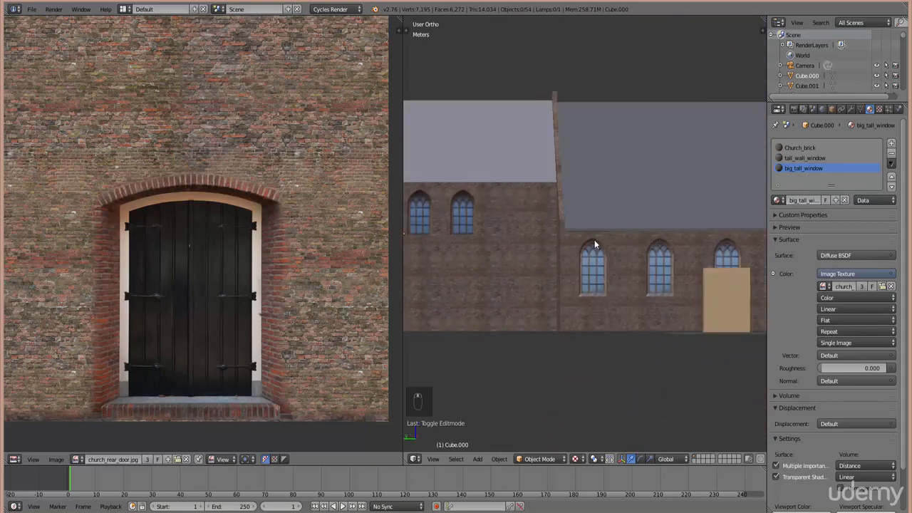
pyautogui.moveTo(457, 249); pyautogui.dragTo(485, 206, button='middle')
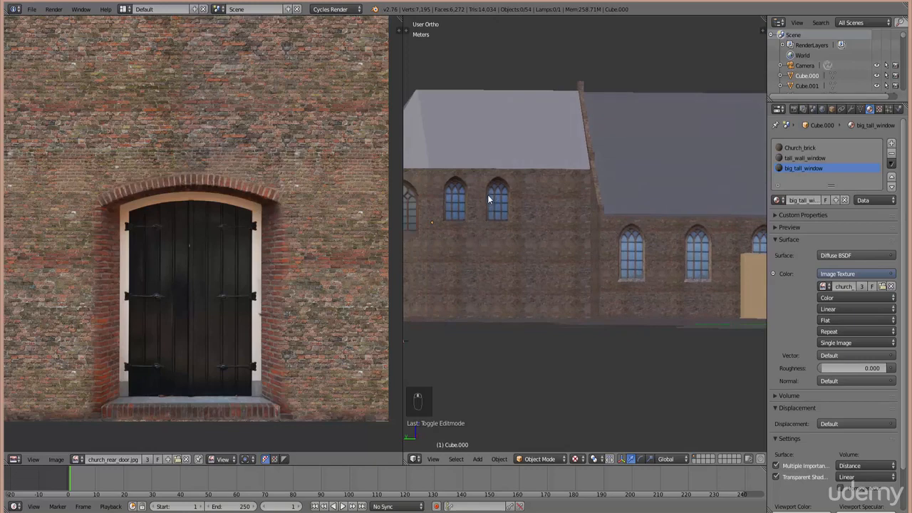
pyautogui.scroll(1, 92, 199)
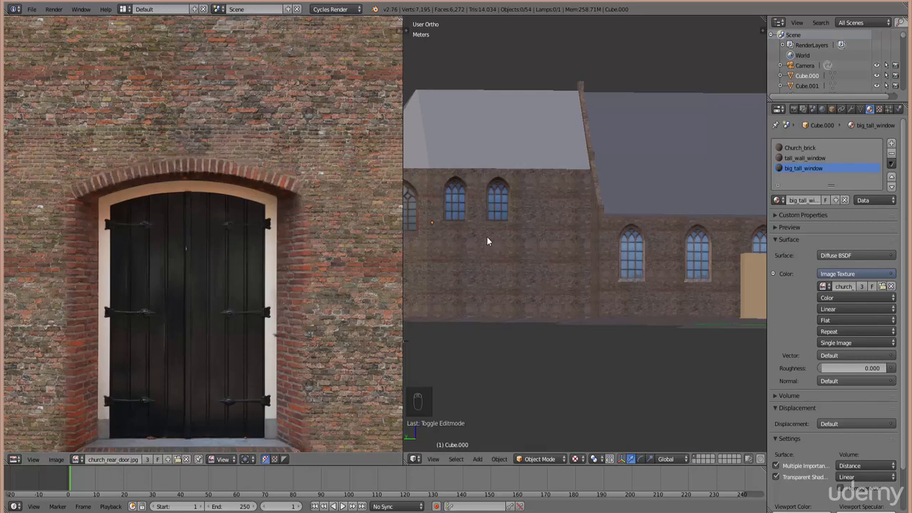
pyautogui.moveTo(549, 303); pyautogui.dragTo(572, 318, button='middle')
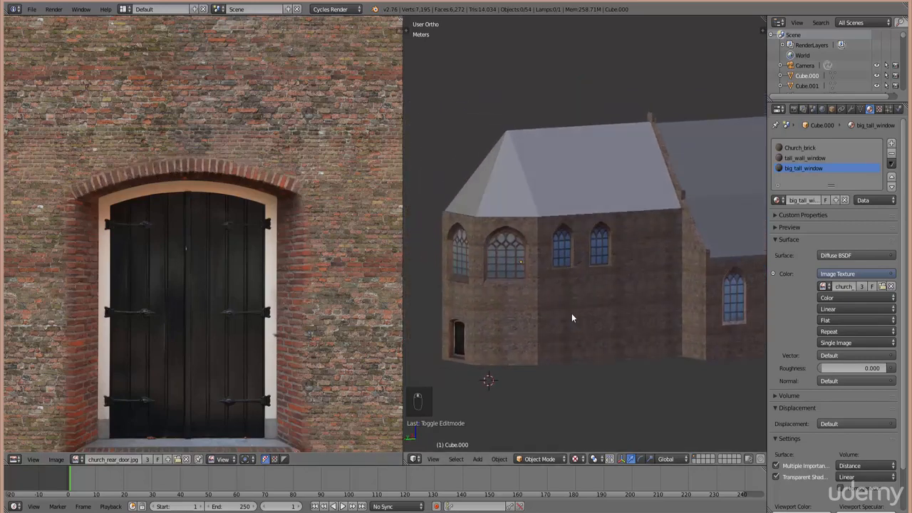
# - Unhide all hidden objects with Alt+H, then zoom and orbit to inspect the gabled porch beside the chapel
pyautogui.hotkey('alt', 'h')
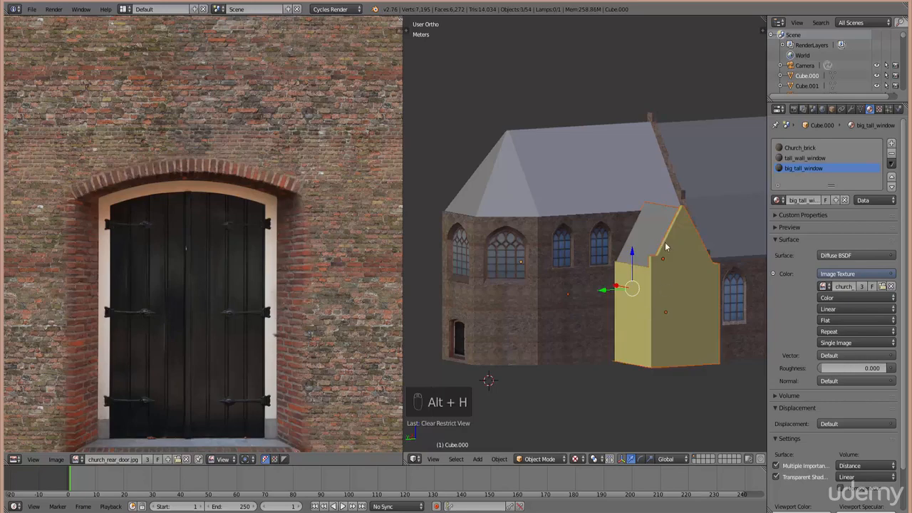
pyautogui.scroll(-2, 640, 297)
pyautogui.scroll(3, 623, 338)
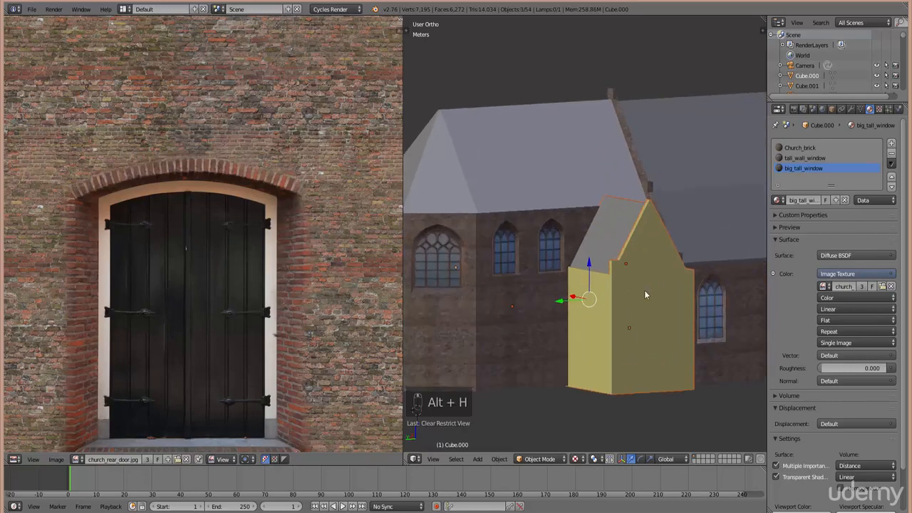
pyautogui.scroll(-2, 645, 290)
pyautogui.scroll(1, 645, 291)
pyautogui.keyDown('ctrl'); pyautogui.scroll(3, 624, 333); pyautogui.keyUp('ctrl')
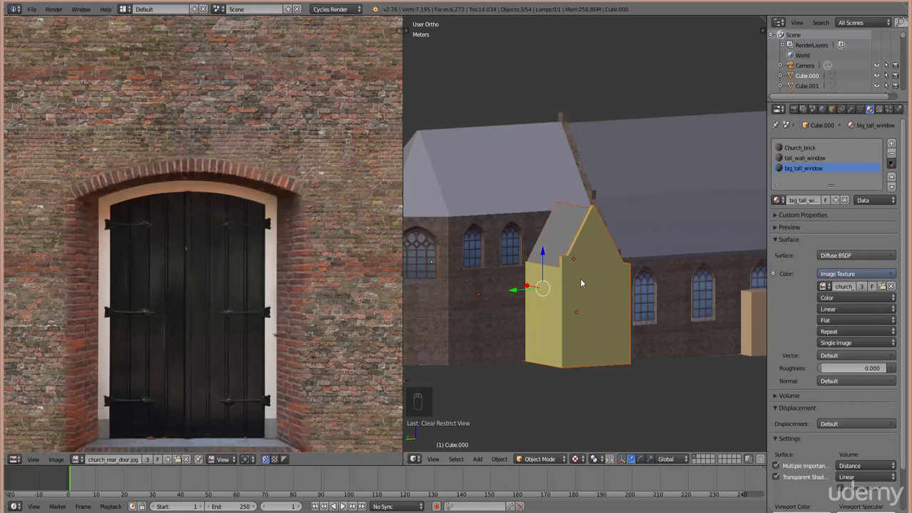
pyautogui.scroll(-2, 656, 259)
pyautogui.keyDown('ctrl'); pyautogui.scroll(8, 686, 353); pyautogui.keyUp('ctrl')
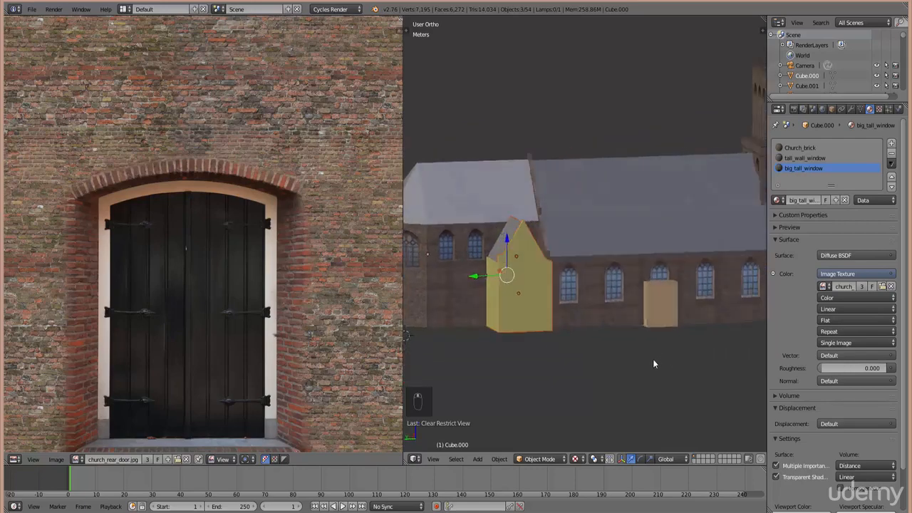
pyautogui.scroll(1, 633, 347)
pyautogui.keyDown('ctrl'); pyautogui.scroll(-3, 640, 325); pyautogui.keyUp('ctrl')
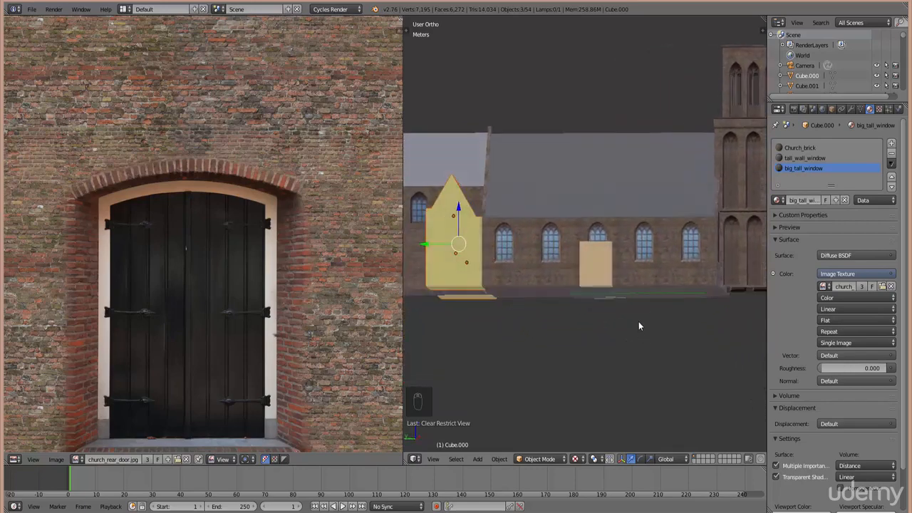
pyautogui.scroll(3, 606, 281)
pyautogui.scroll(-2, 600, 259)
pyautogui.moveTo(601, 262); pyautogui.dragTo(624, 369, button='middle')
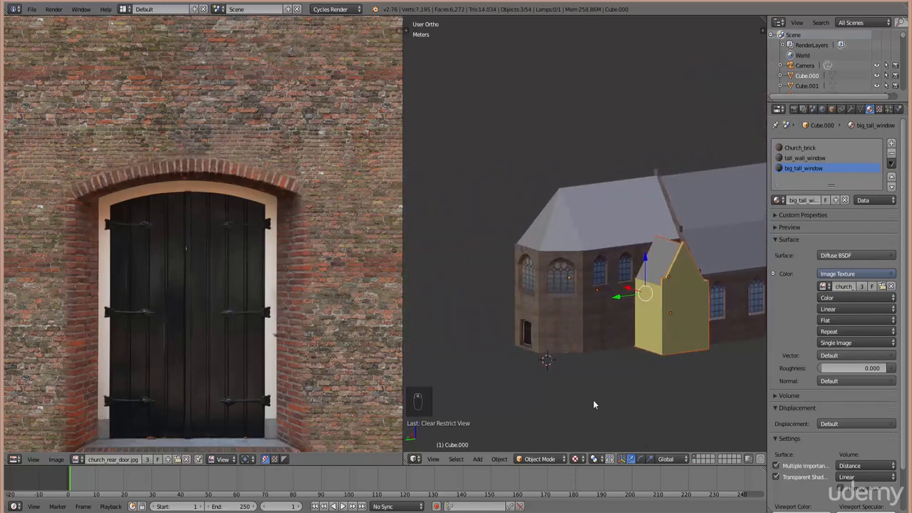